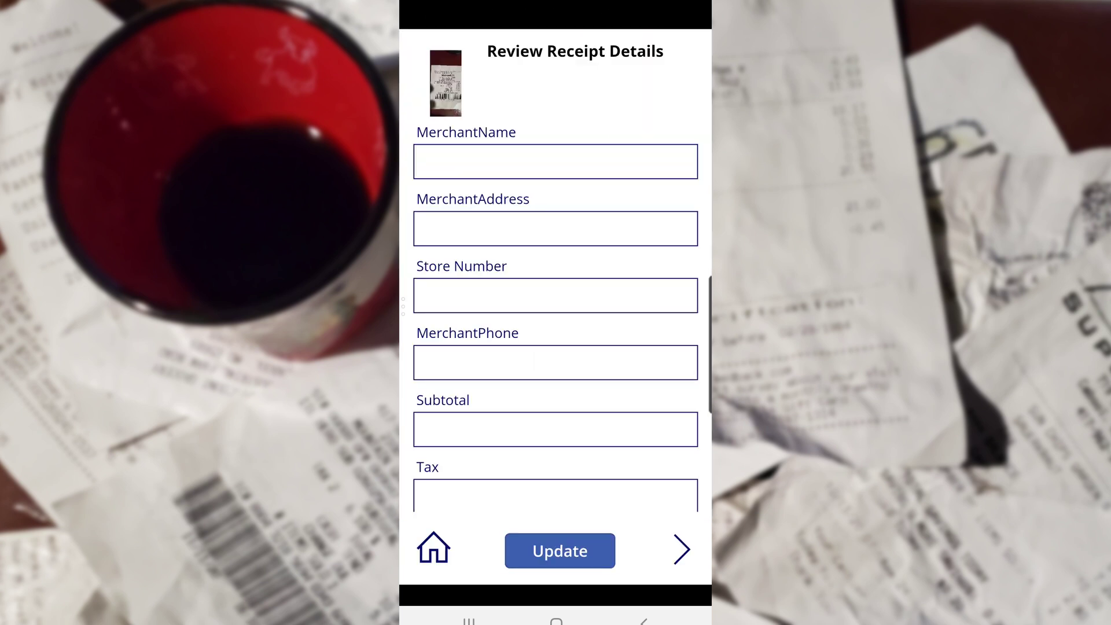
Remove the stray '>' after Walmart in MerchantName and hide the keyboard
scroll(556, 318, down, 5)
scroll(555, 319, up, 5)
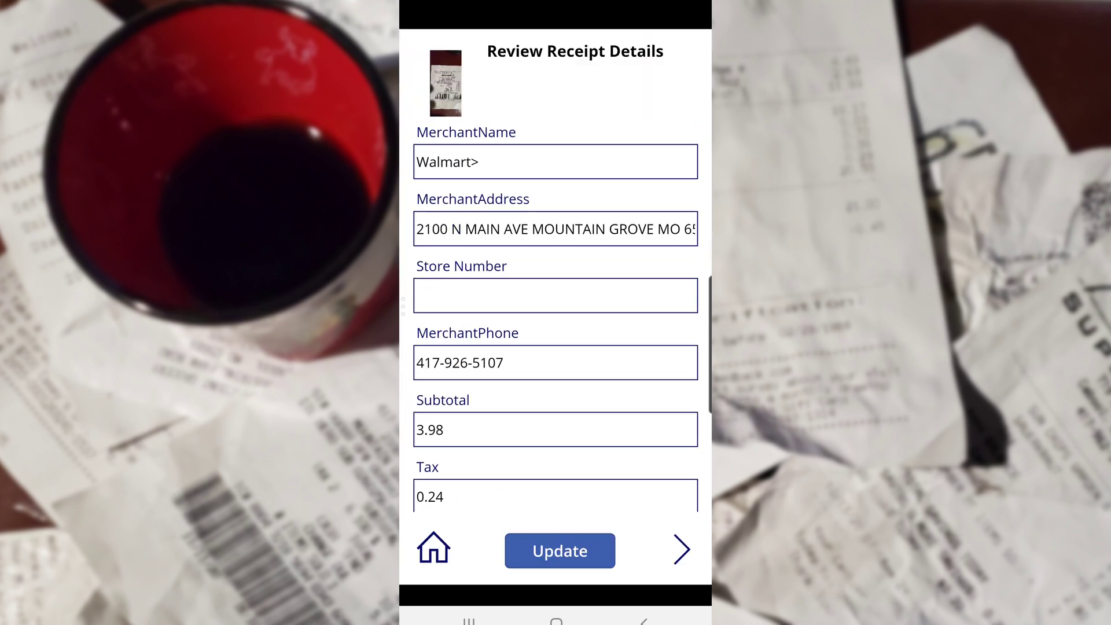
click(479, 162)
key(BackSpace)
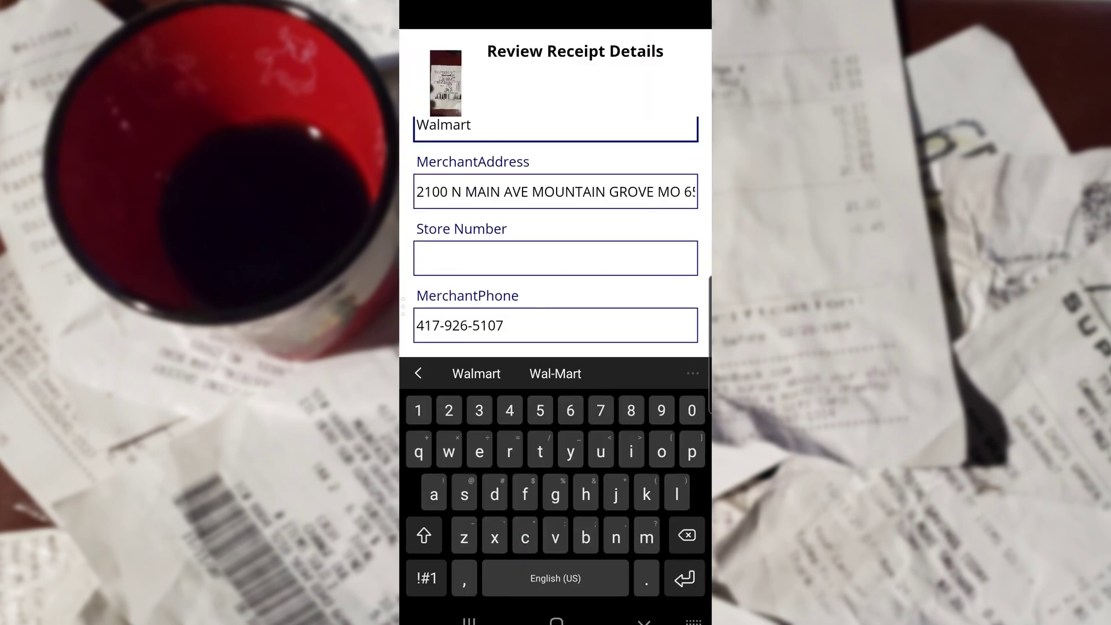
scroll(556, 232, down, 3)
scroll(555, 232, down, 3)
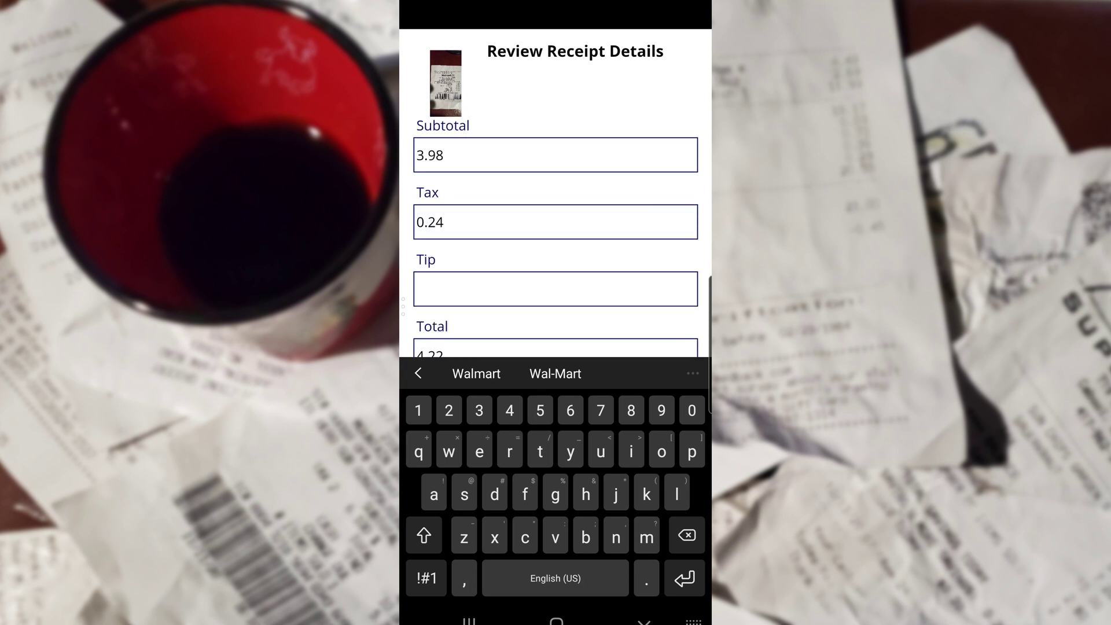
key(Escape)
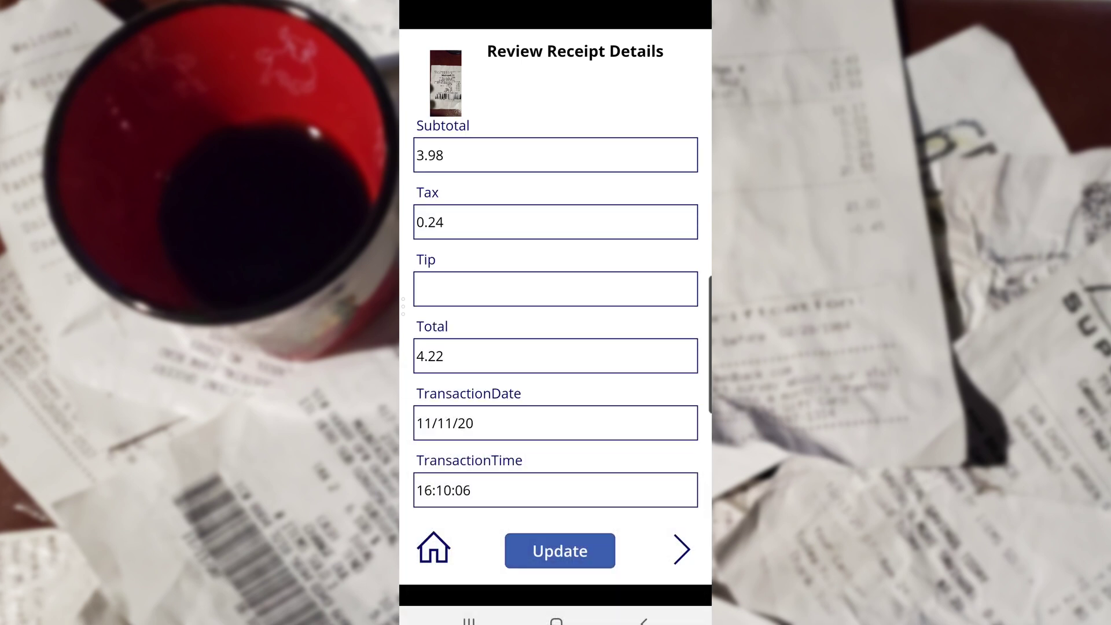
Advance past the Receipt Line Items to the final Receipt Details summary
click(682, 549)
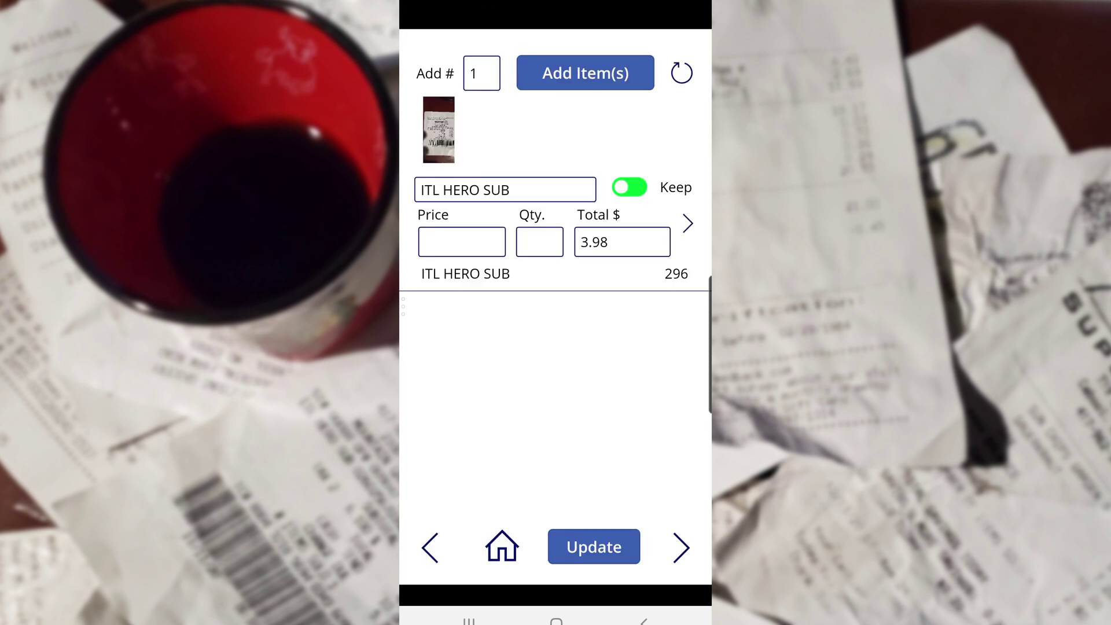
click(681, 547)
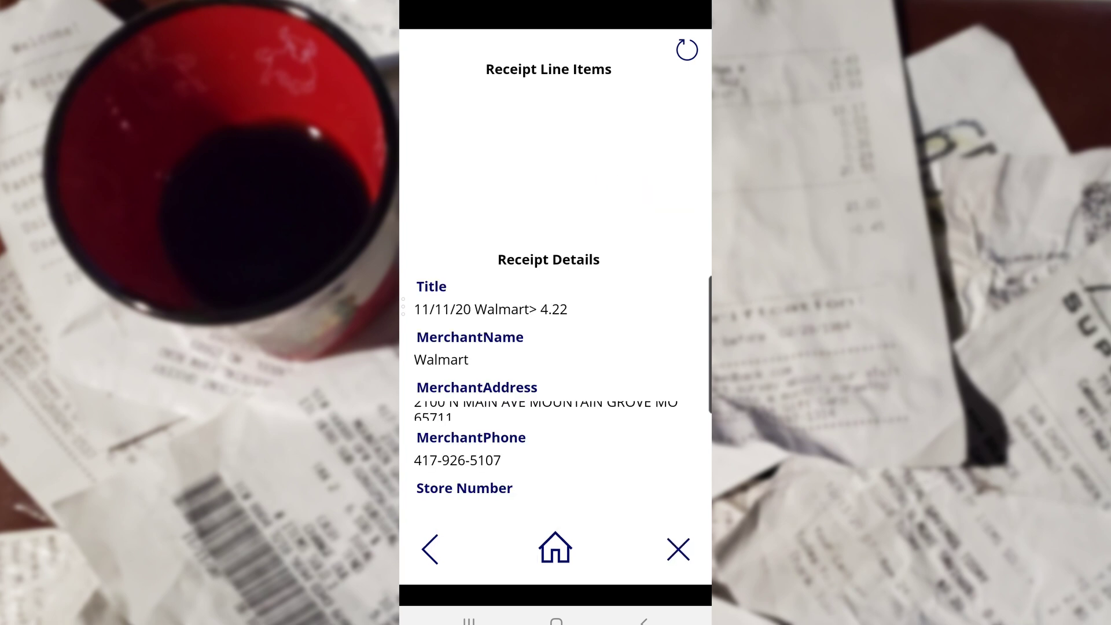
scroll(556, 382, down, 5)
scroll(555, 382, up, 5)
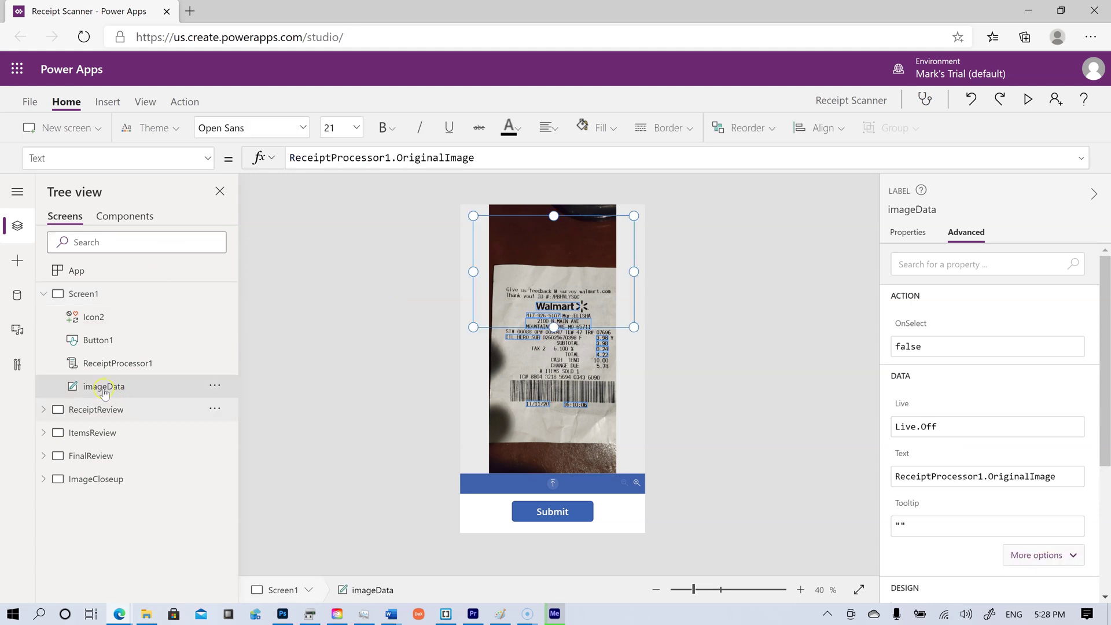
Set the imageData label's Visible property to true so it shows ReceiptProcessor1.OriginalImage
click(207, 158)
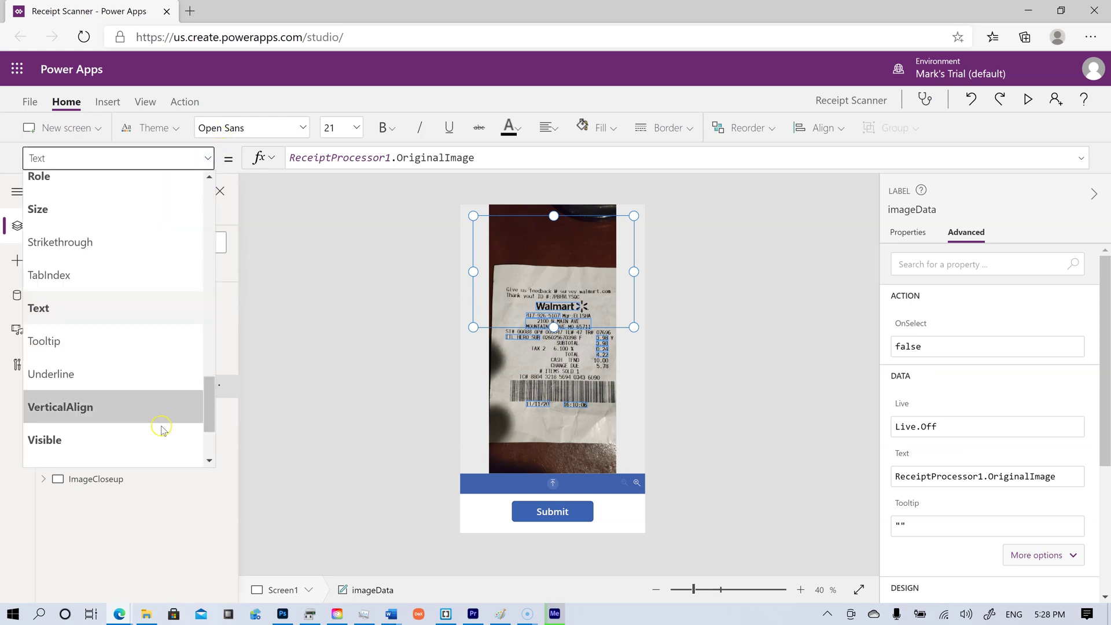
drag(365, 157, 271, 163)
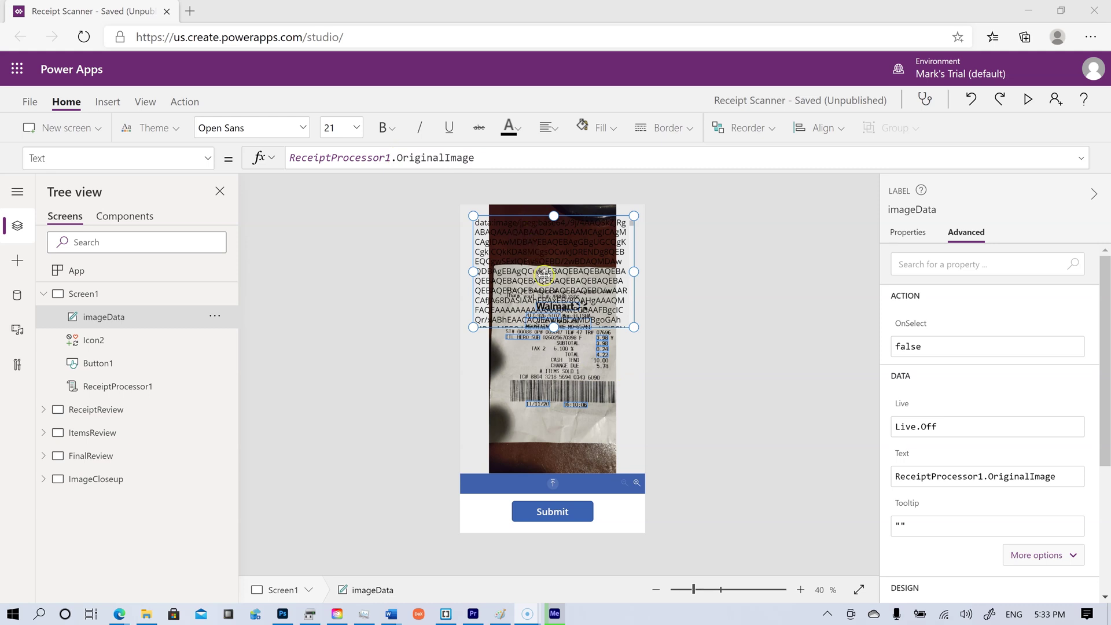
Review Button1's OnSelect Run call with imageData.Text, then select ReceiptProcessor1 and imageData
click(567, 521)
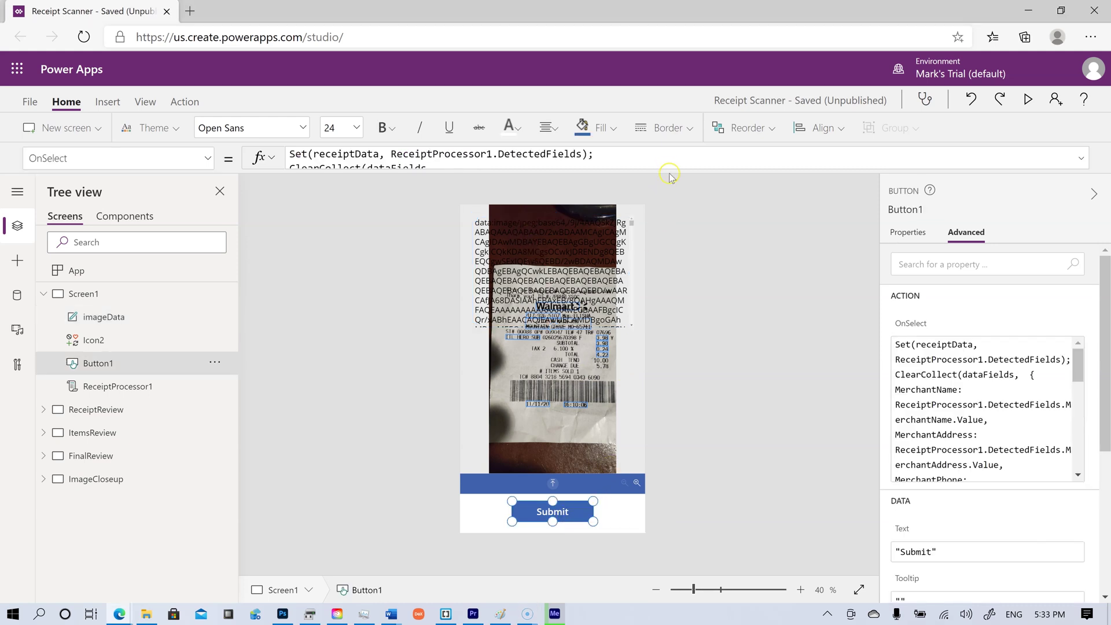
drag(670, 176, 637, 517)
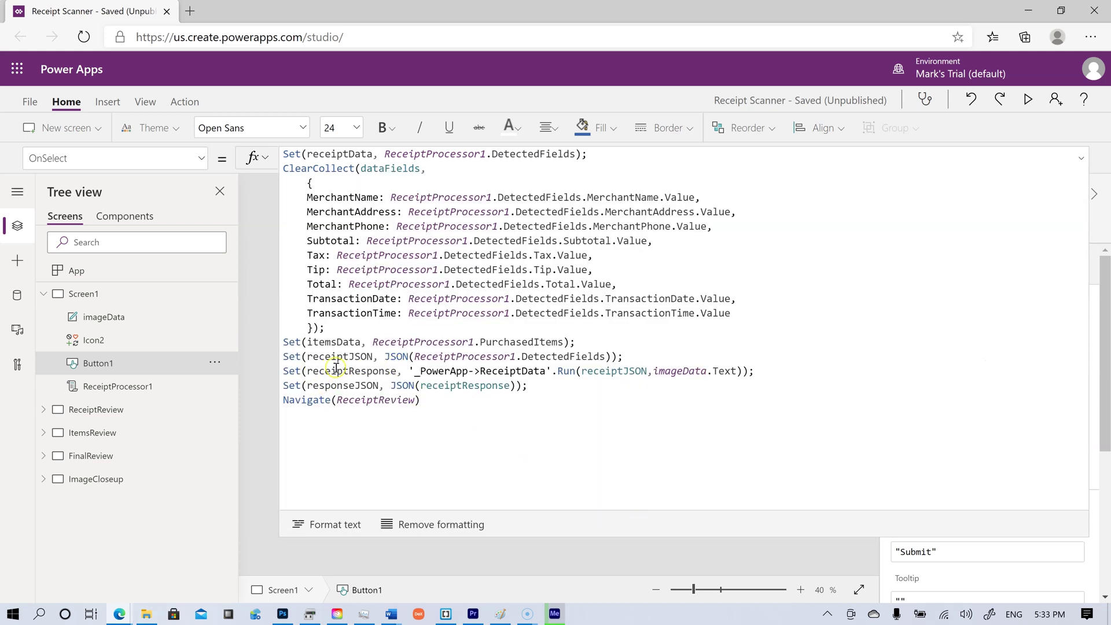
drag(421, 371, 577, 371)
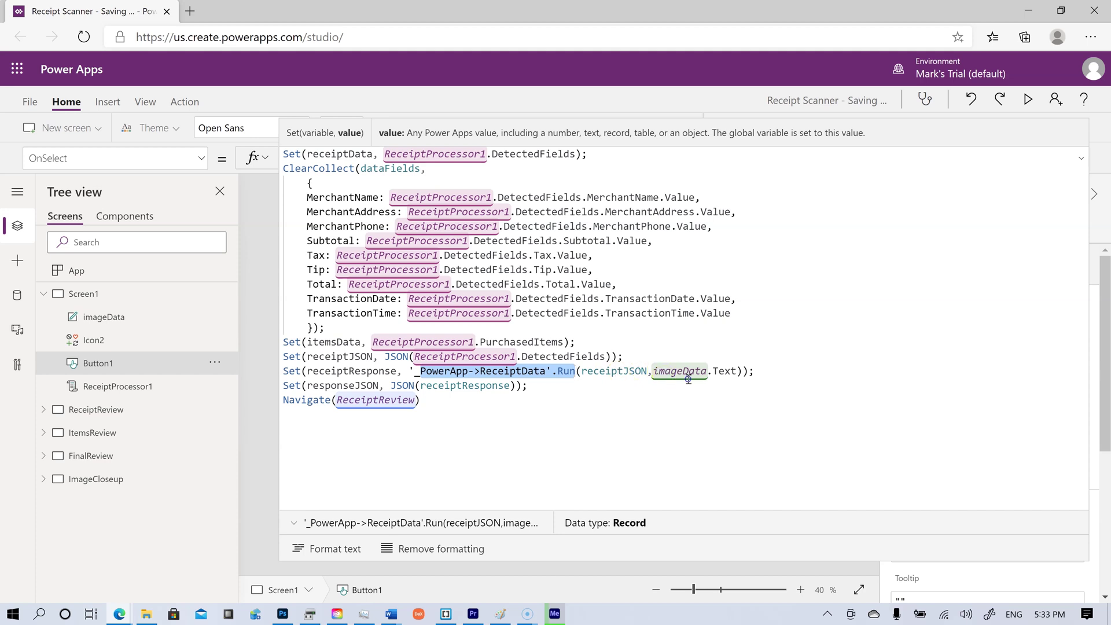
drag(665, 373, 712, 371)
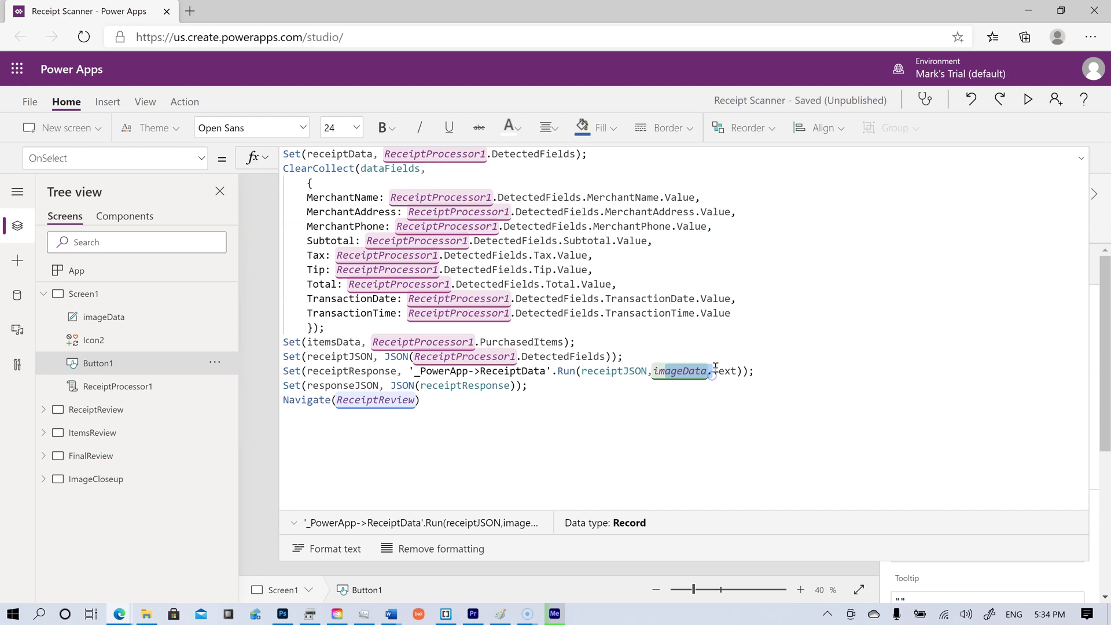
click(110, 387)
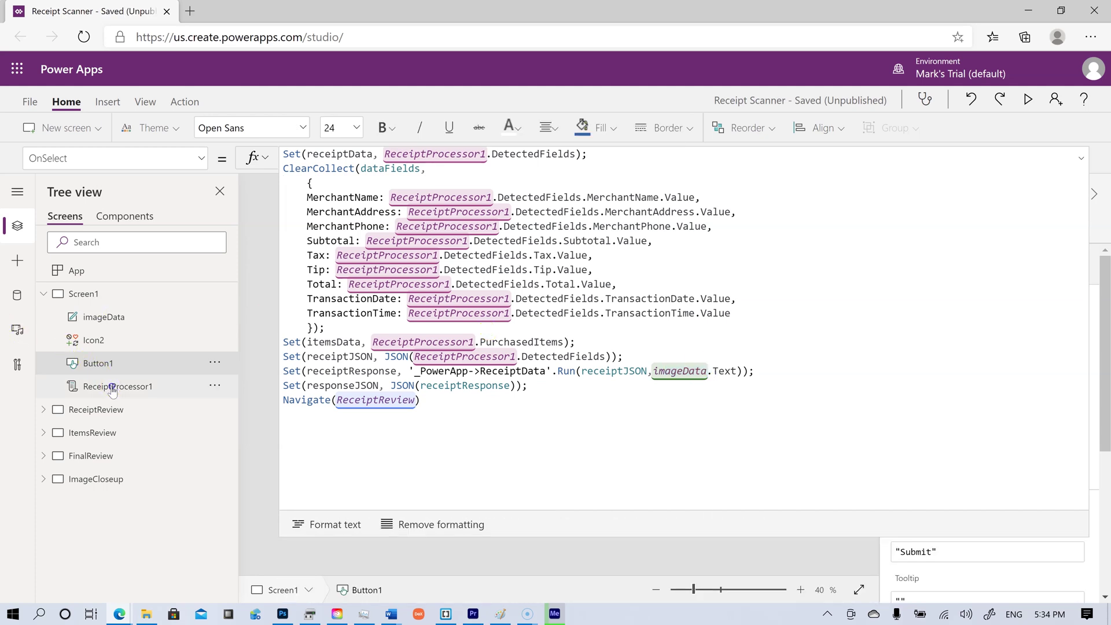
click(102, 317)
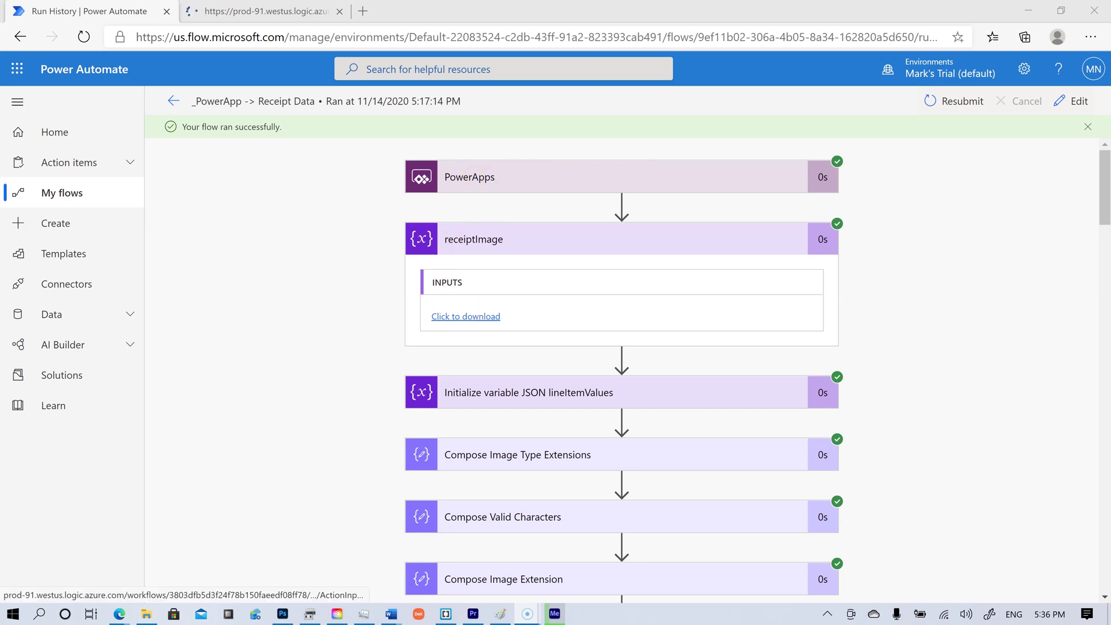
Download the run's receiptImage input and confirm it begins with data:image/jpeg;base64
click(466, 317)
click(266, 11)
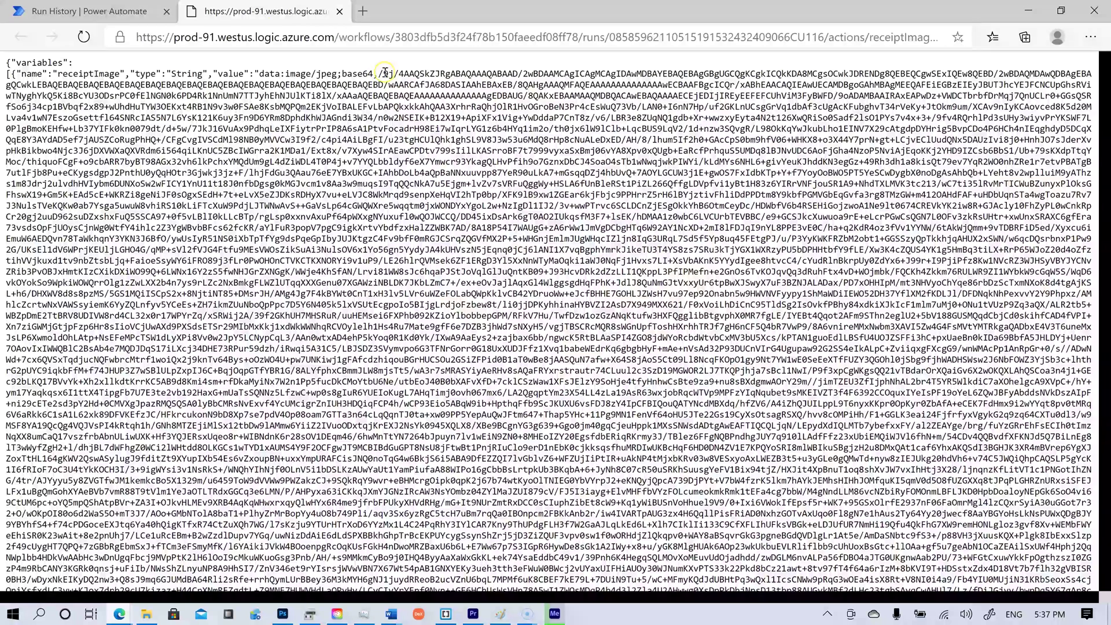
drag(435, 283, 382, 73)
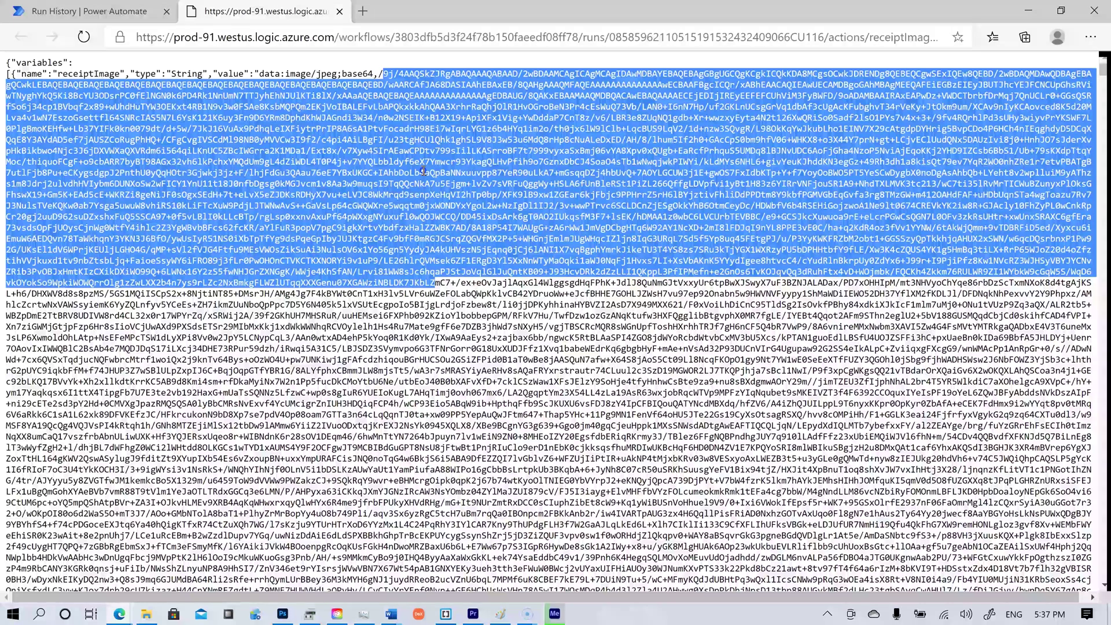
key(F5)
key(ctrl+shift+Tab)
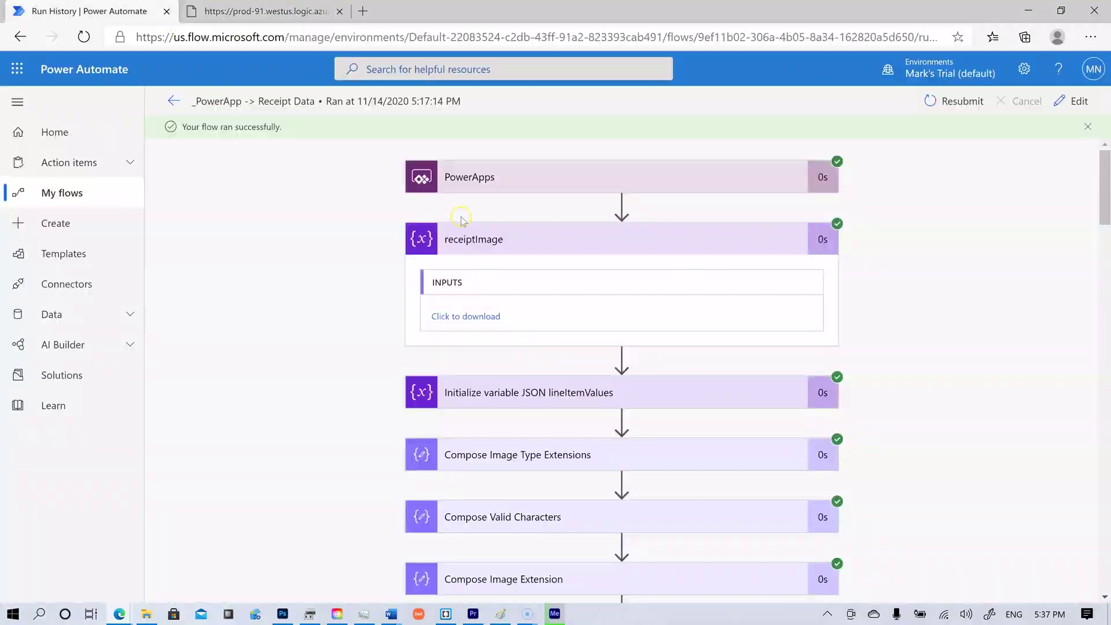
scroll(281, 330, down, 1)
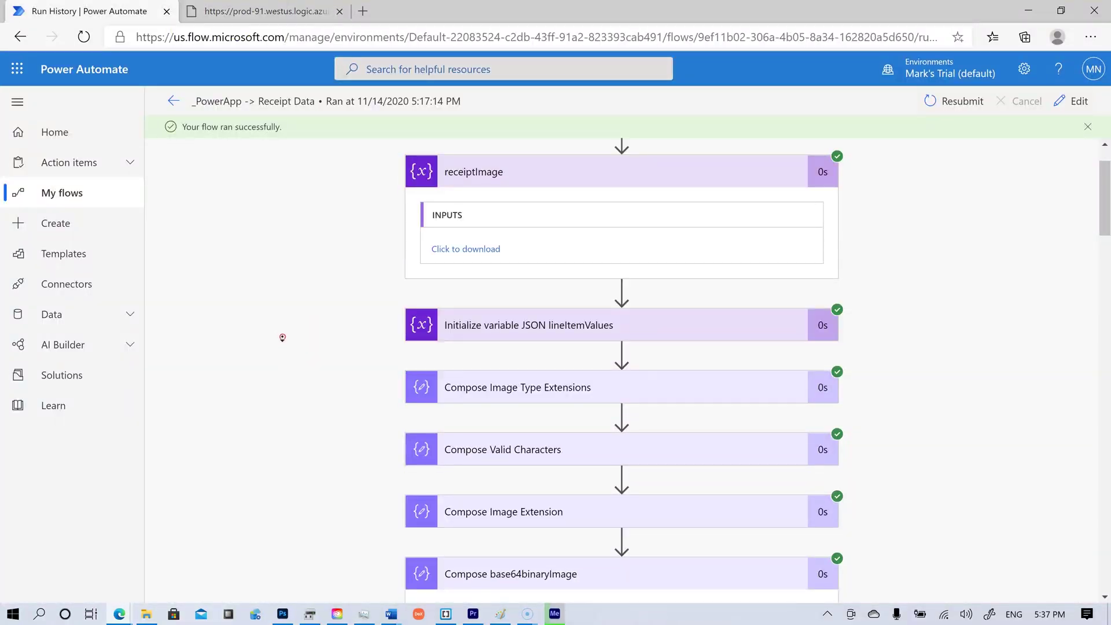
scroll(283, 338, down, 6)
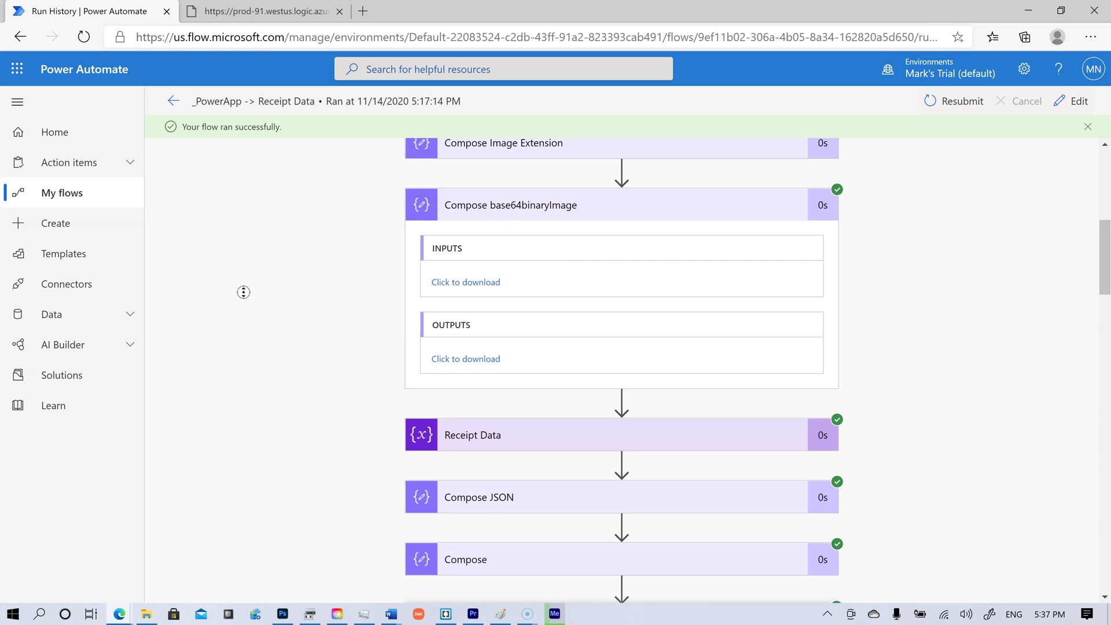
scroll(280, 451, down, 4)
scroll(396, 239, down, 5)
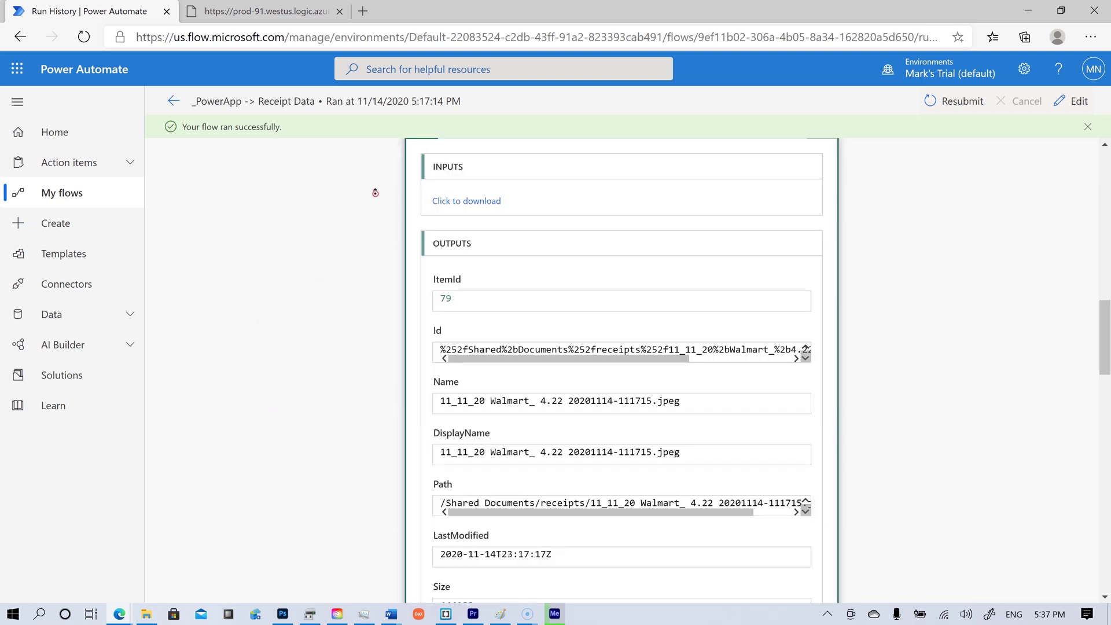
scroll(375, 194, up, 1)
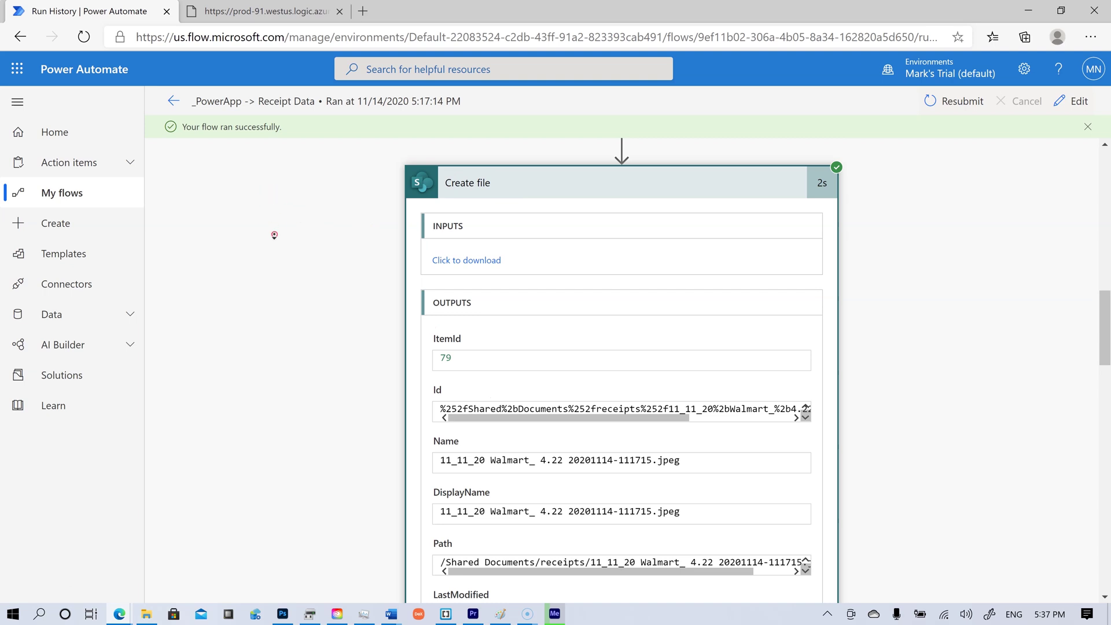
scroll(286, 197, down, 1)
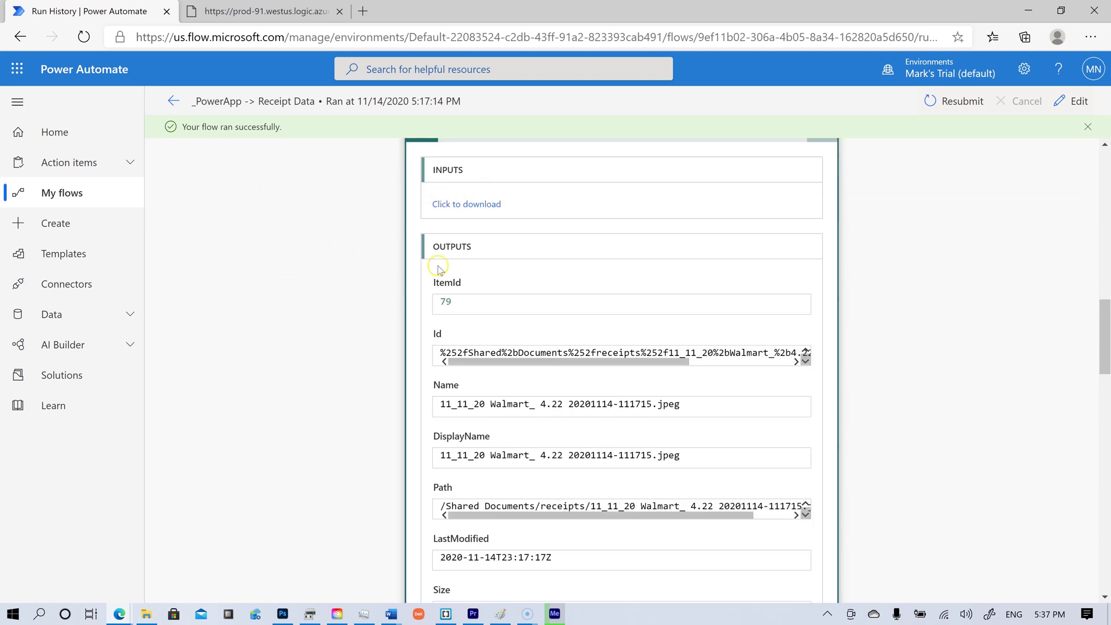
scroll(481, 307, down, 1)
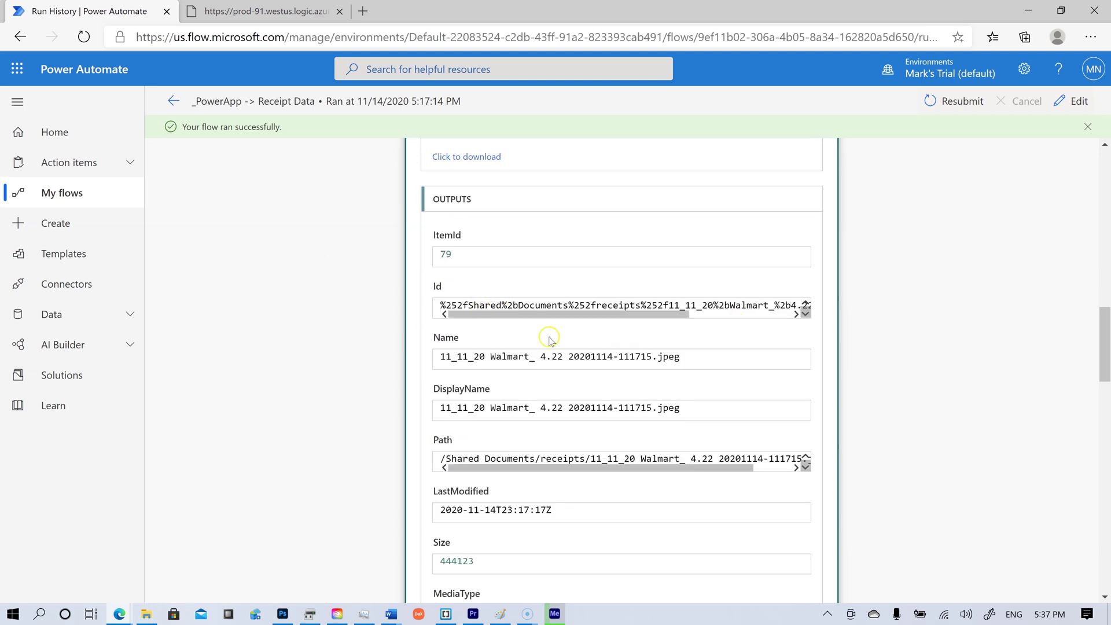
scroll(310, 255, up, 10)
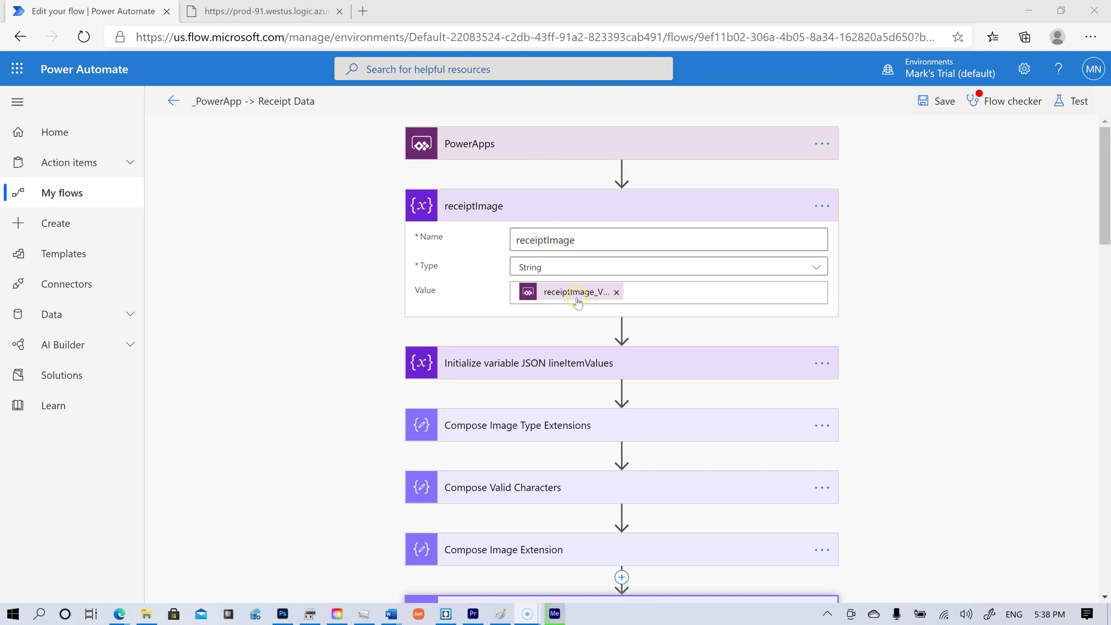
Locate the base64ToBinary expression in the Compose base64binaryImage step
mouse_move(574, 296)
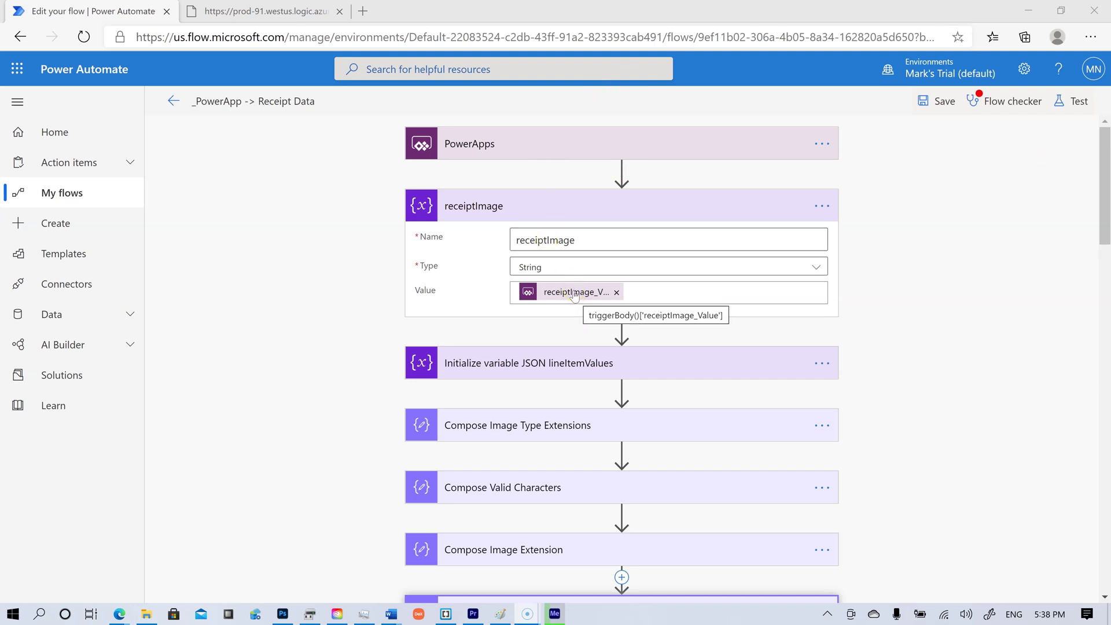
click(282, 298)
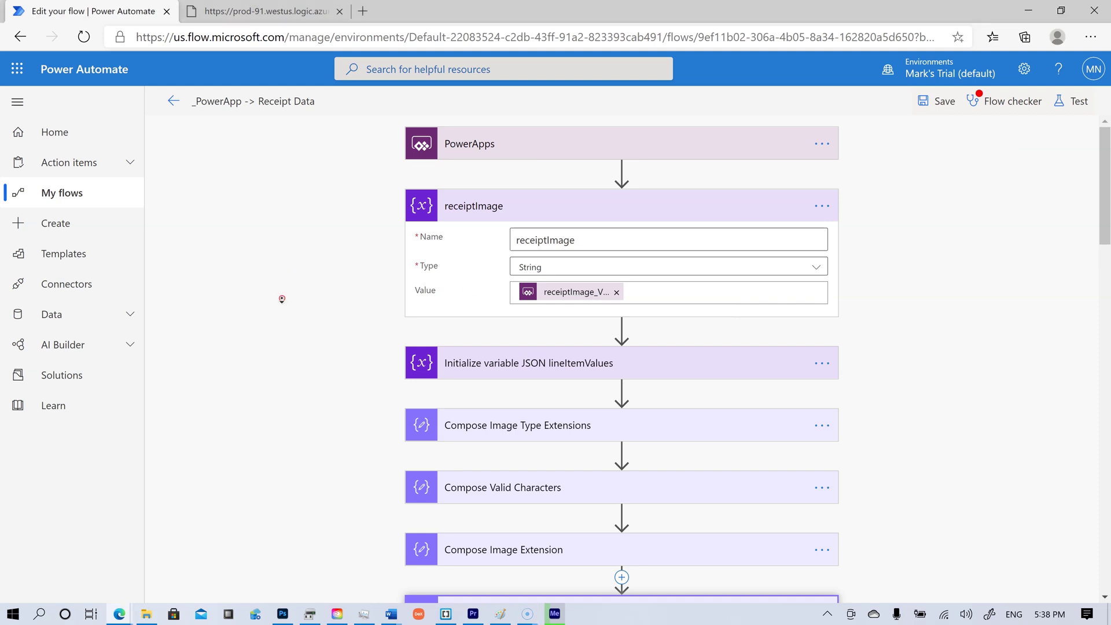
scroll(286, 366, down, 1)
scroll(286, 365, down, 2)
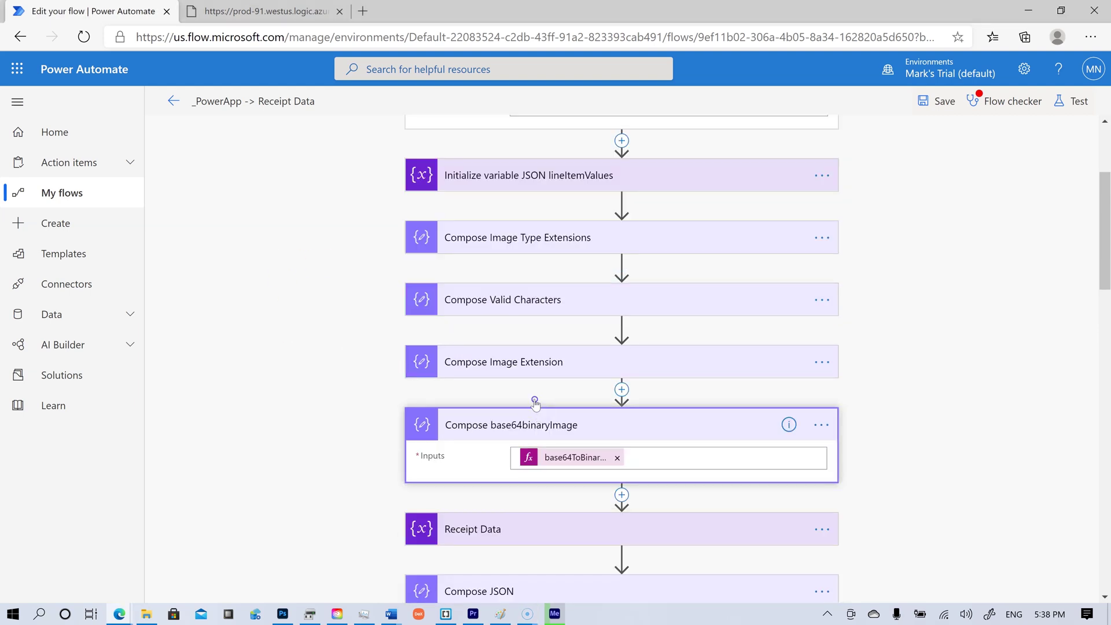
click(534, 456)
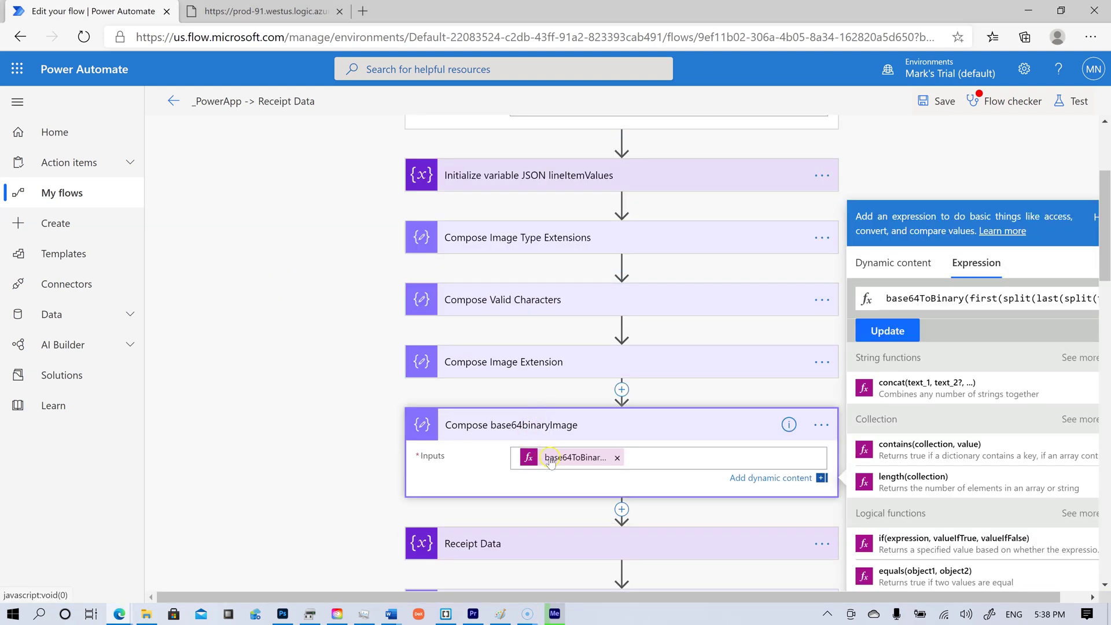
click(547, 489)
click(552, 550)
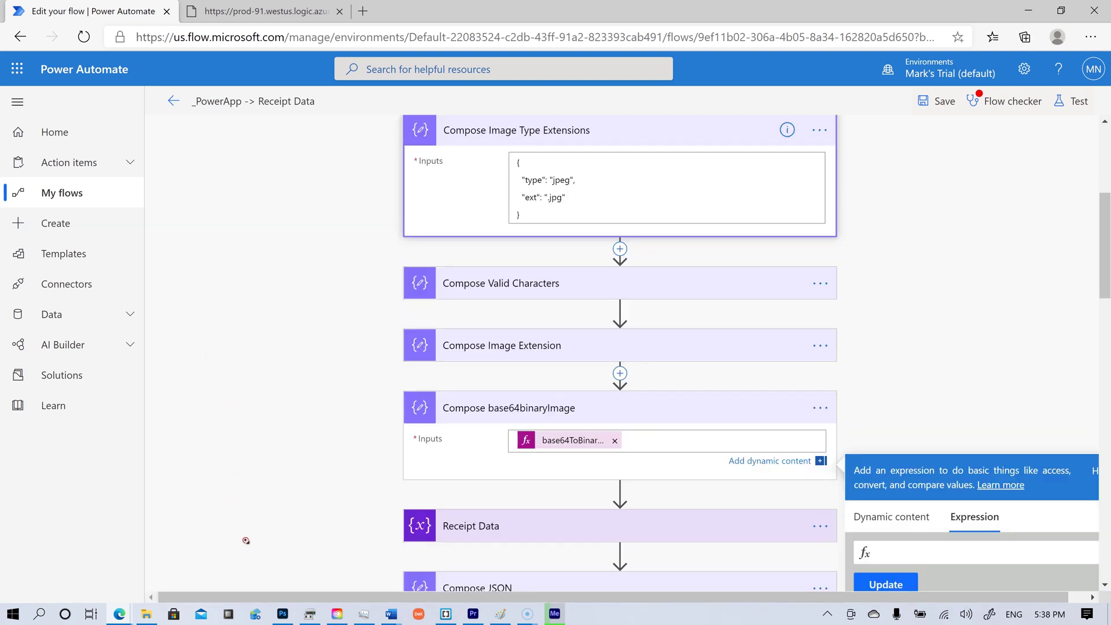
scroll(820, 322, down, 5)
click(725, 234)
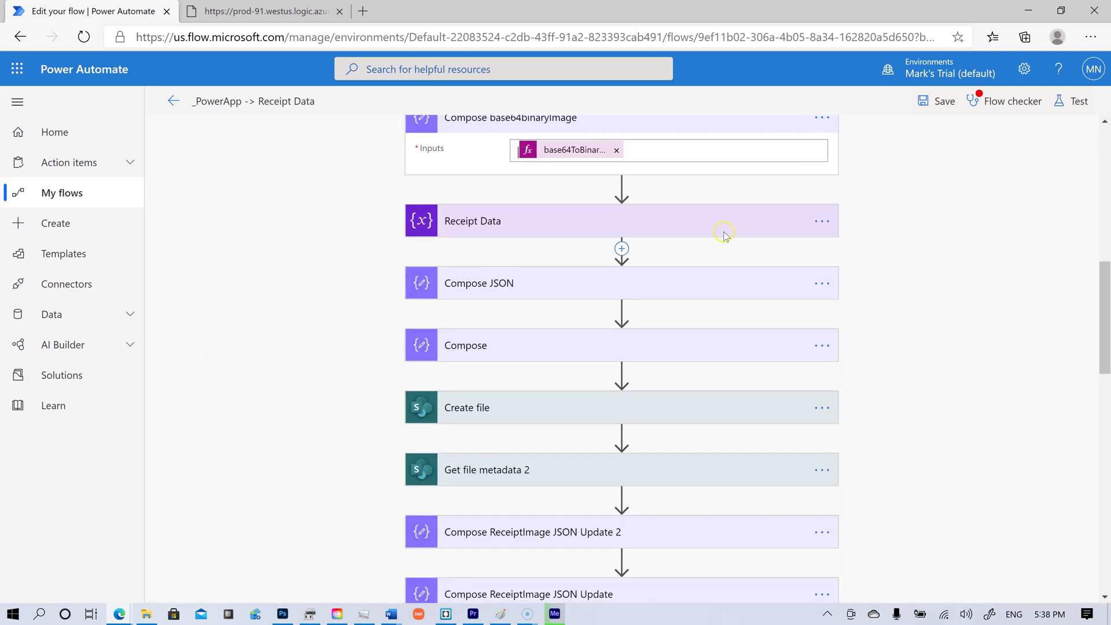
Select and copy the whole base64ToBinary expression, then bring it into Brackets
click(586, 159)
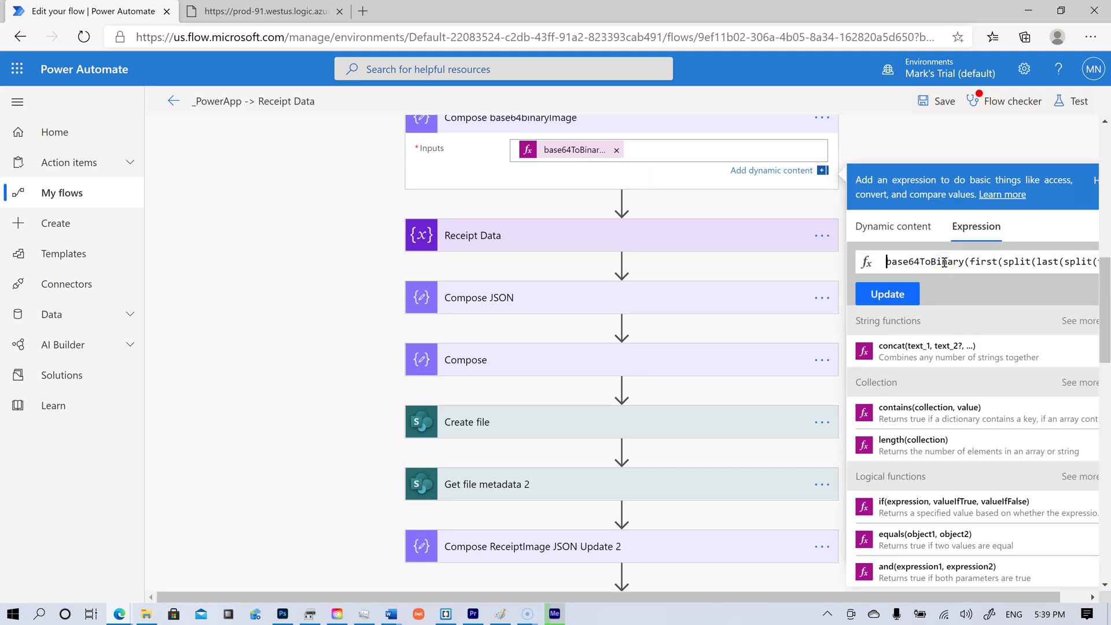
key(ctrl+a)
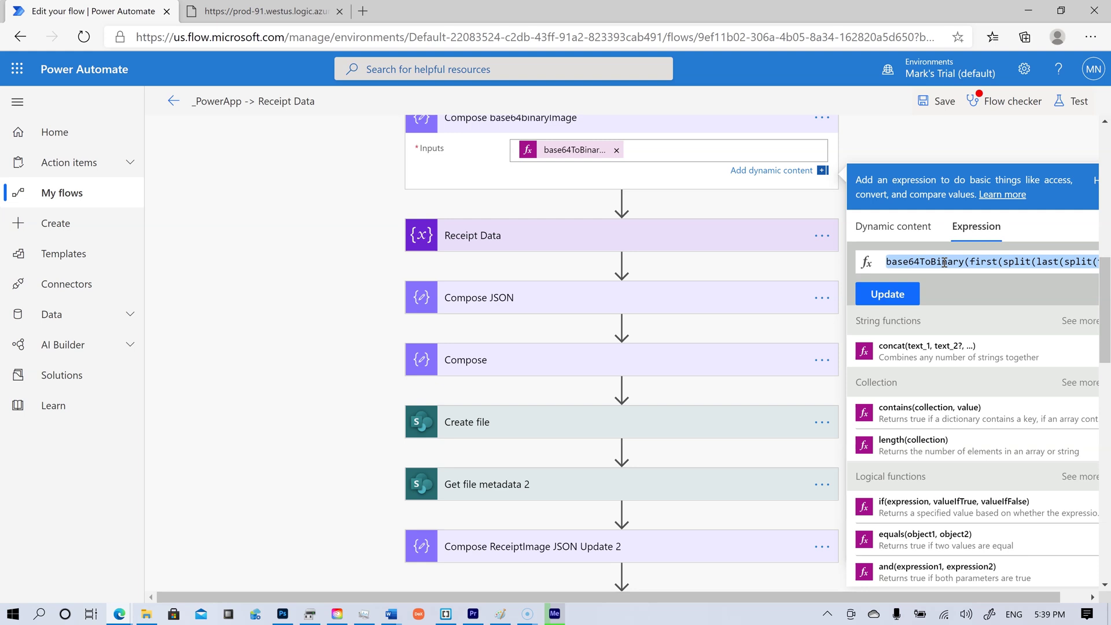
key(alt+Tab)
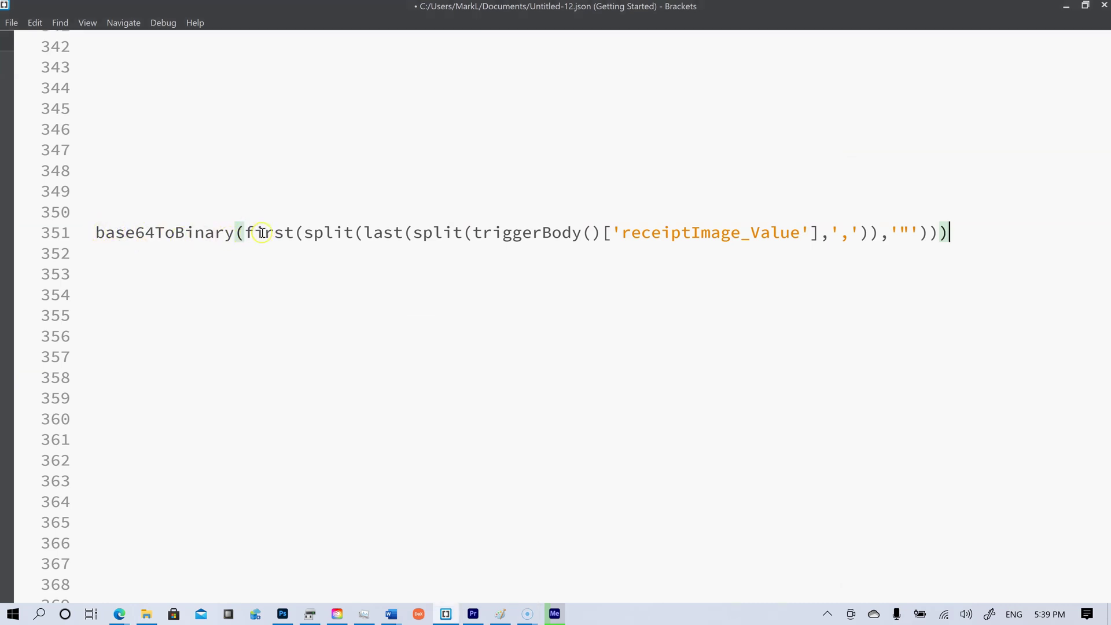
drag(473, 234, 815, 237)
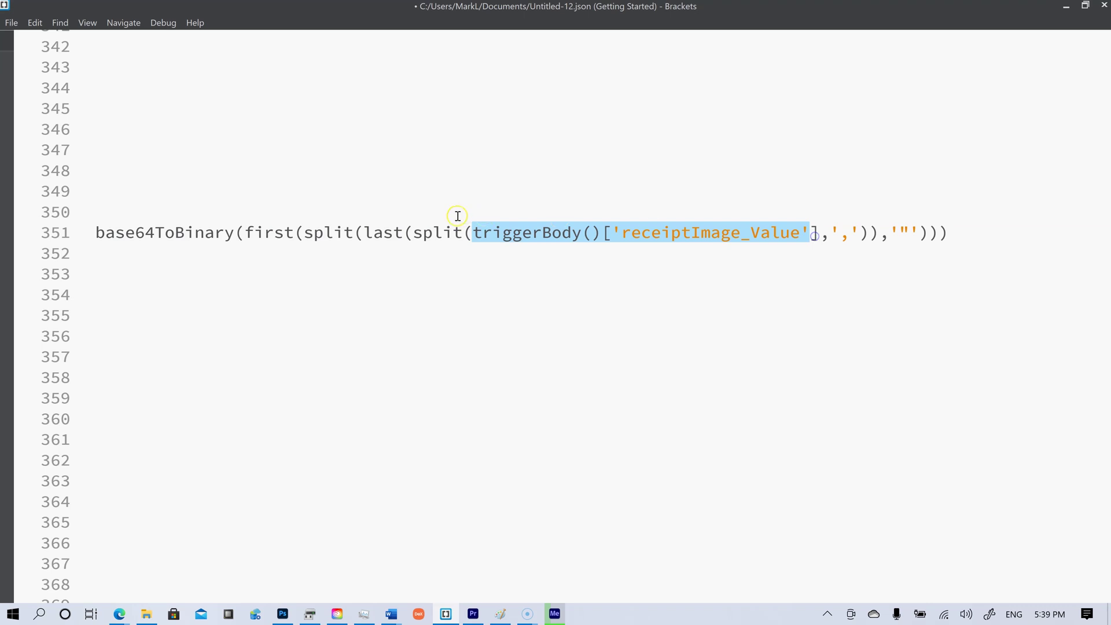
click(845, 233)
drag(846, 232, 855, 232)
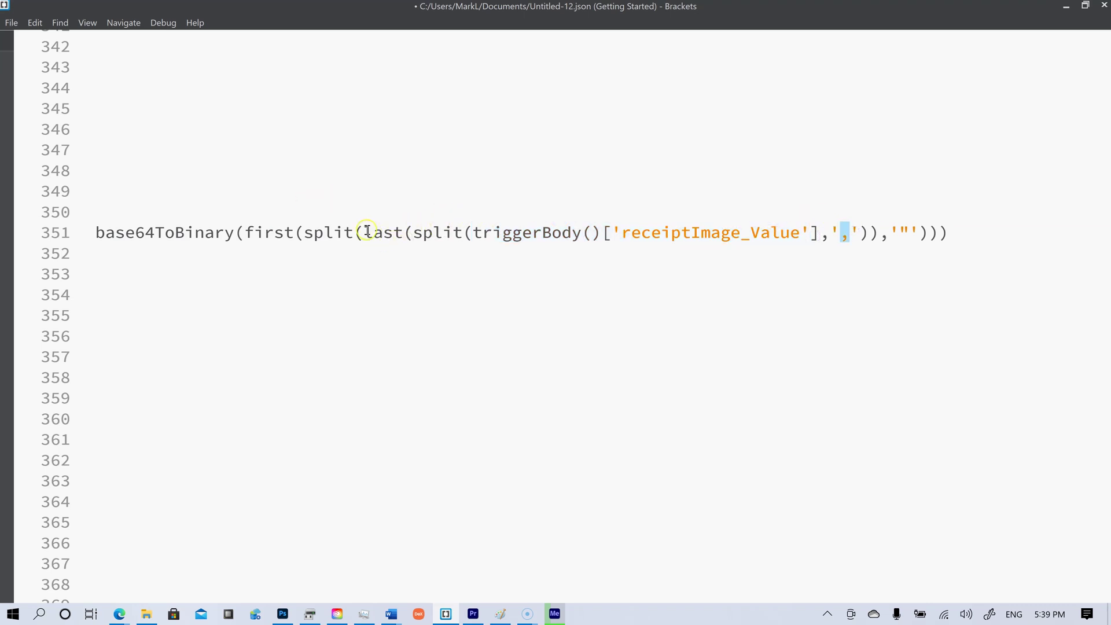
drag(364, 233, 406, 233)
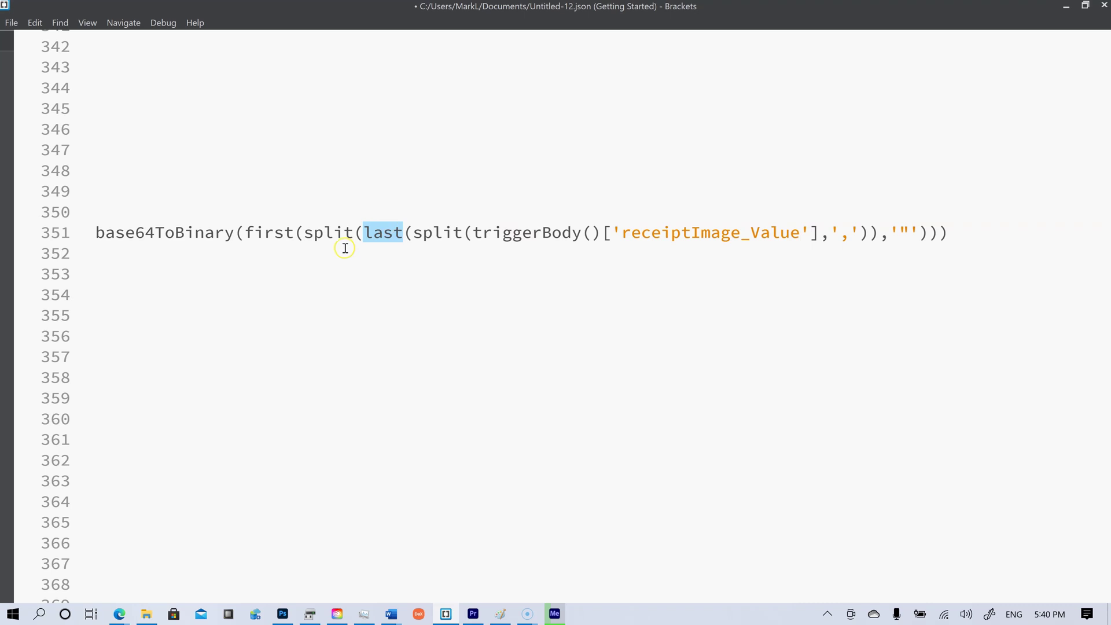
drag(915, 234, 899, 233)
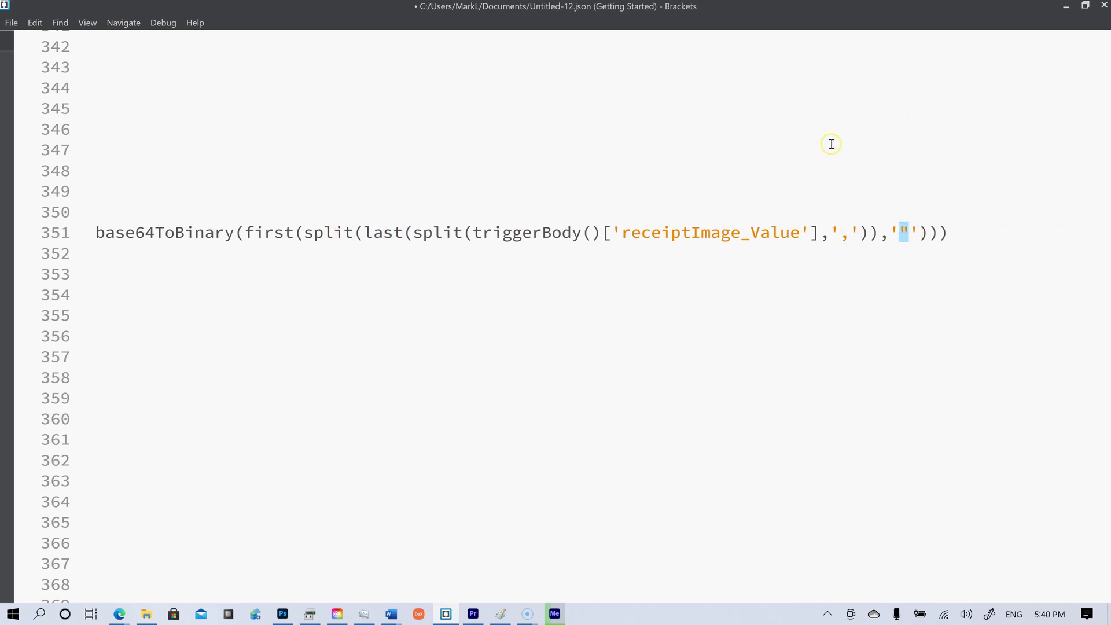
click(268, 232)
Confirm Create file's File Content token is outputs('Compose_base64binaryImage')
drag(95, 232, 236, 232)
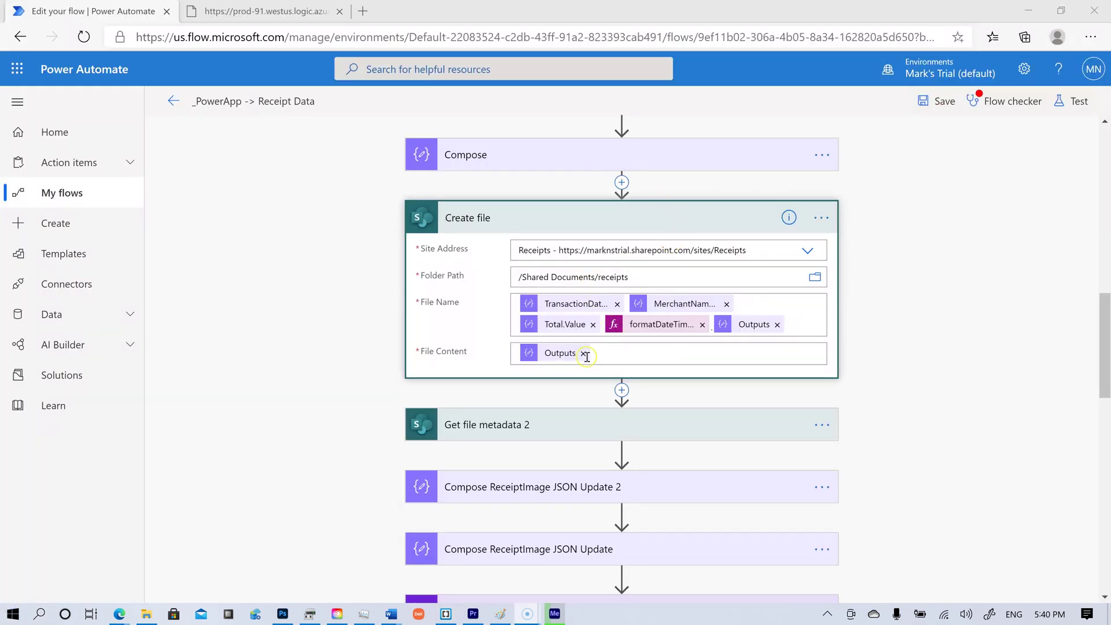
mouse_move(568, 359)
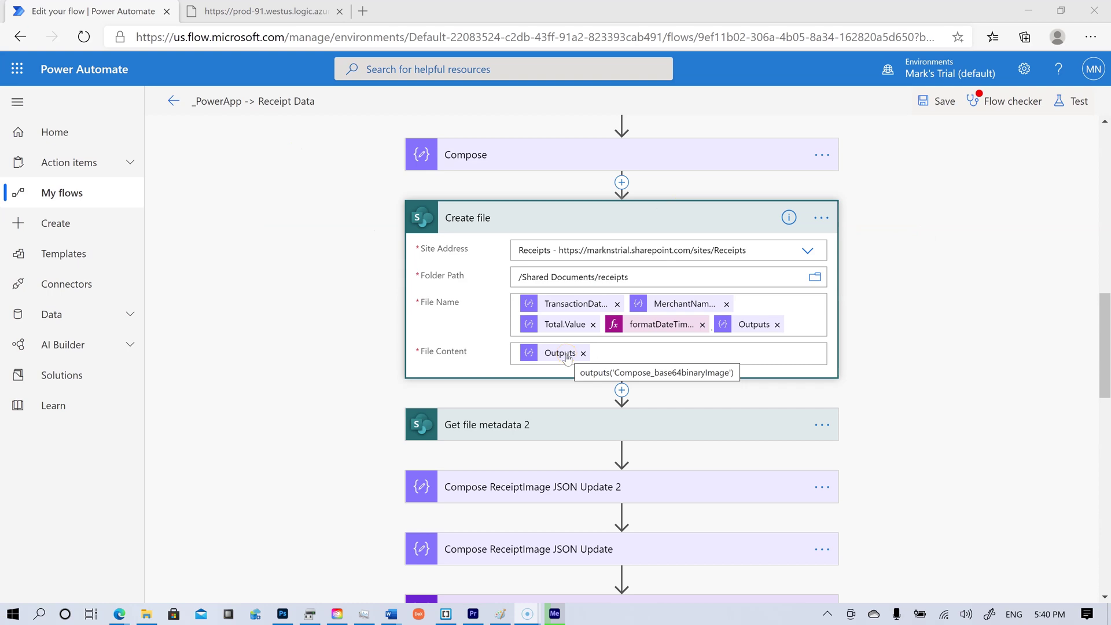
click(561, 359)
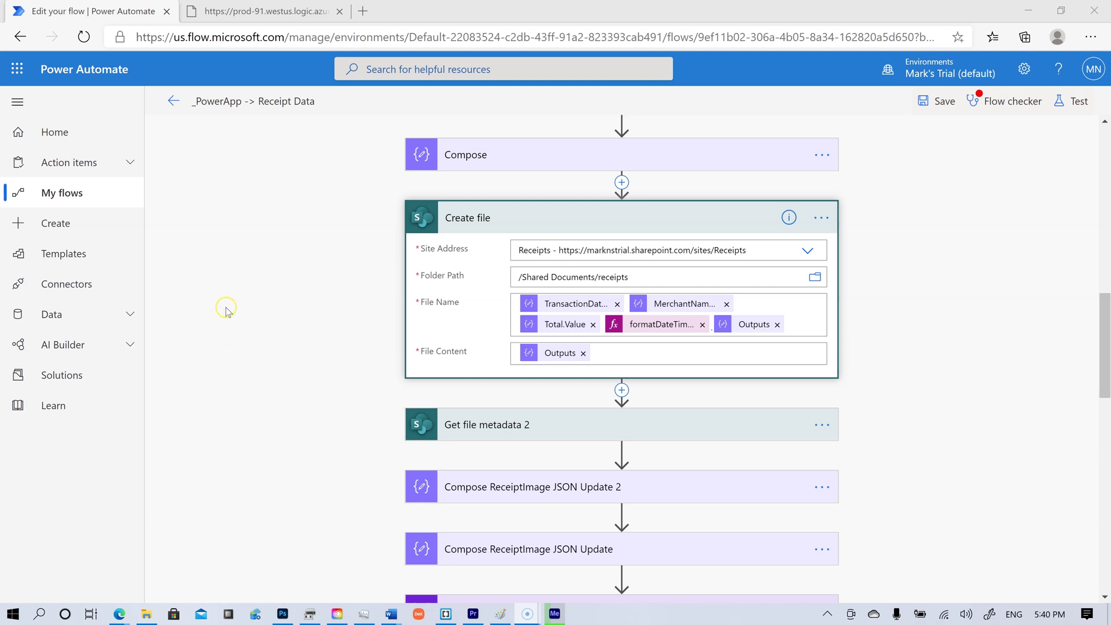
Expand Create item 2 and scroll through its Receipts List field mappings
scroll(244, 405, down, 6)
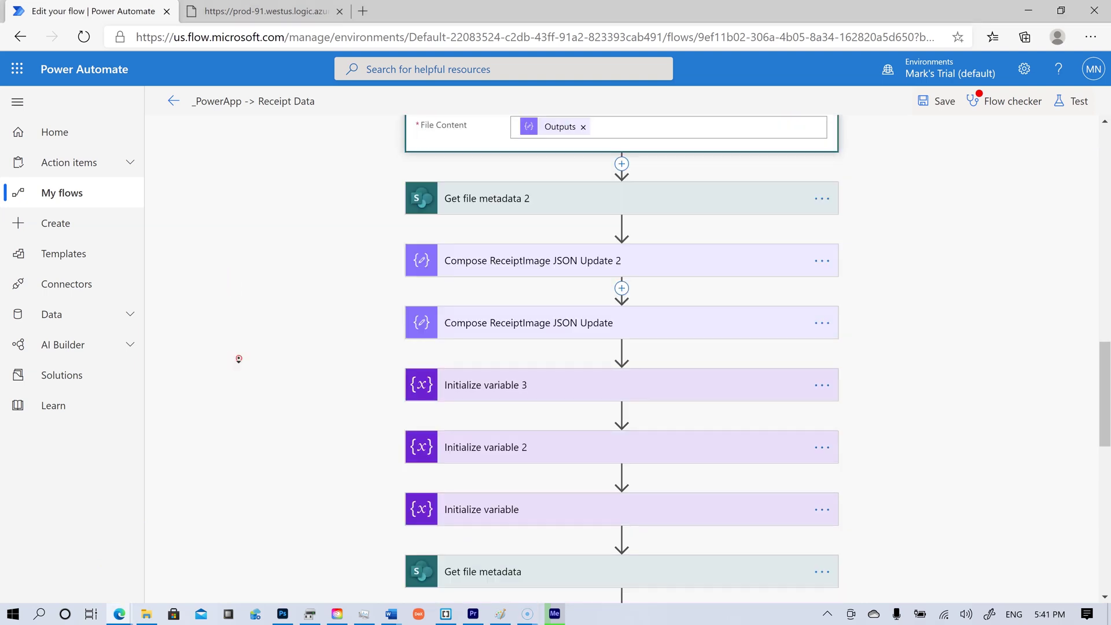
scroll(251, 476, down, 10)
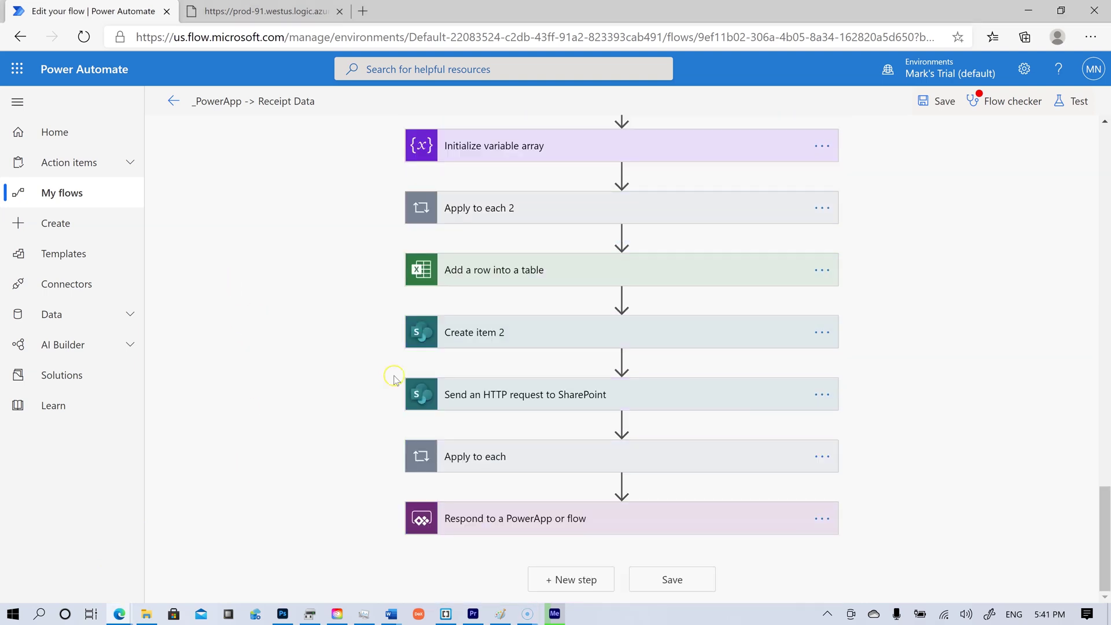
click(467, 331)
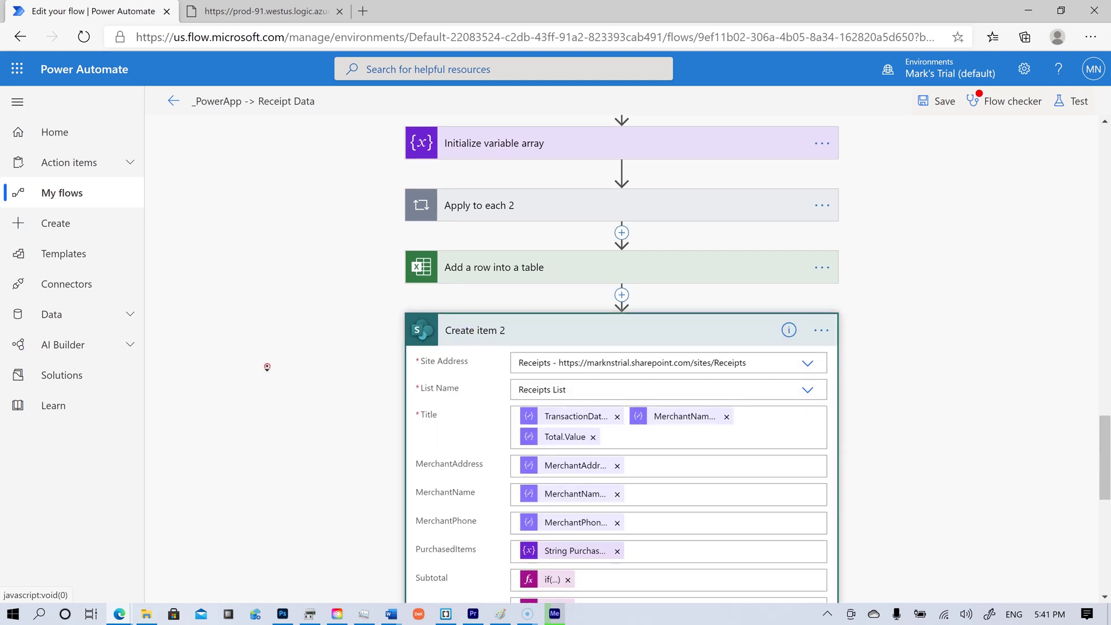
scroll(267, 367, down, 4)
scroll(249, 264, down, 1)
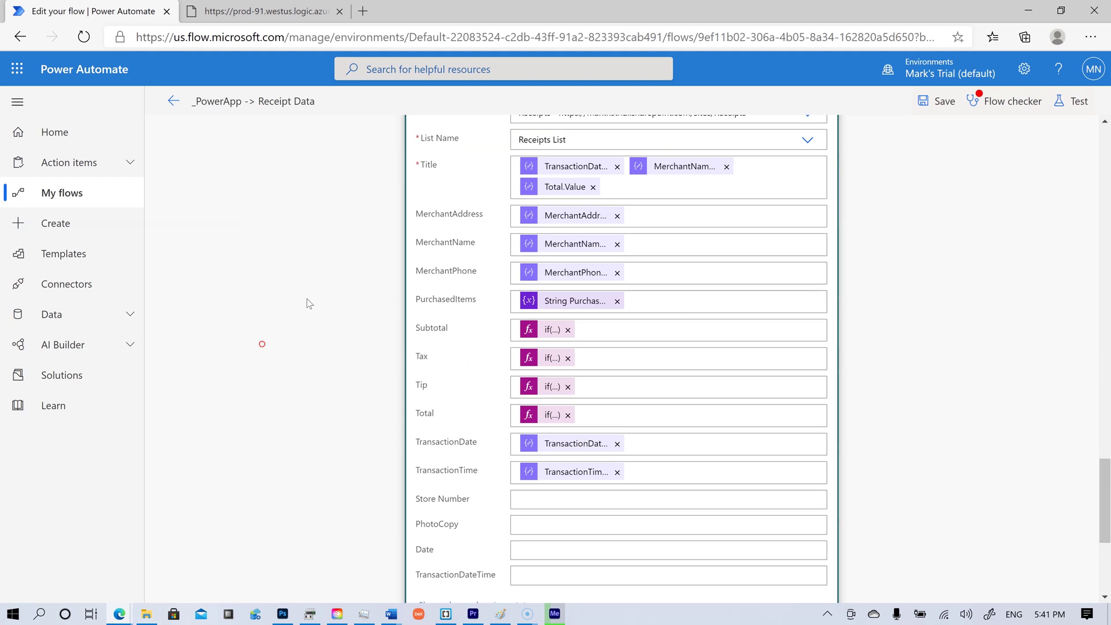
middle_click(309, 396)
scroll(310, 477, down, 1)
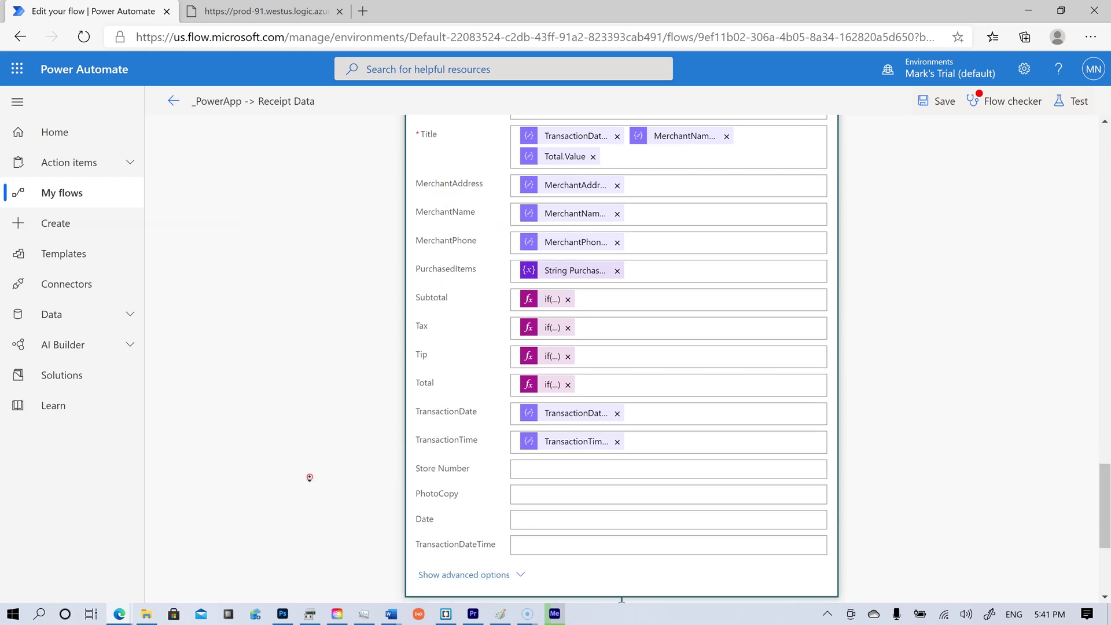
scroll(383, 424, down, 2)
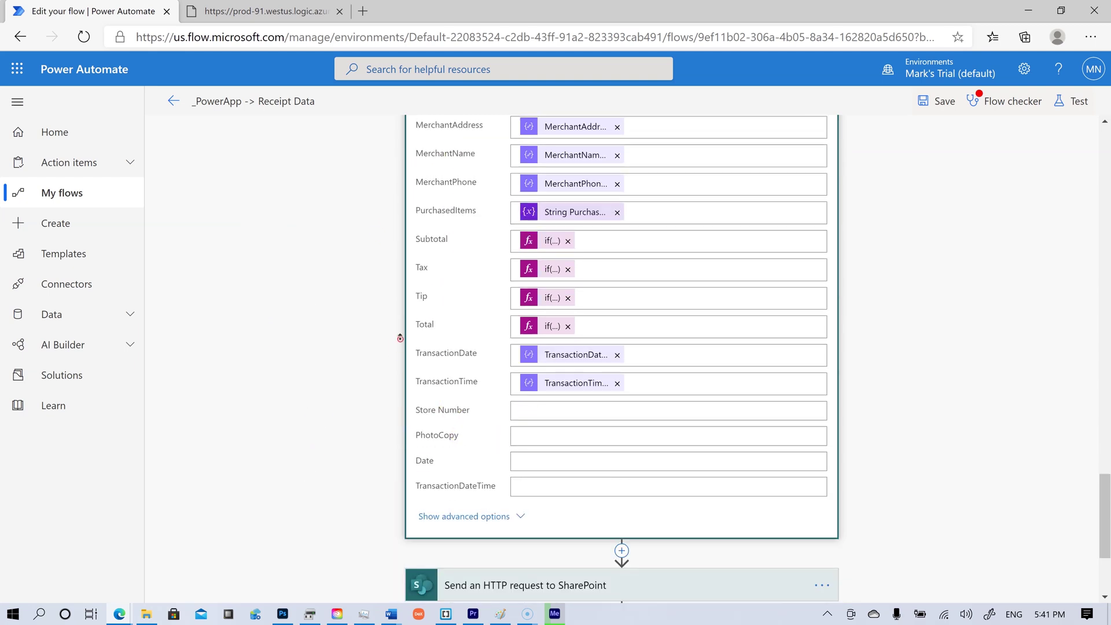
scroll(400, 338, up, 1)
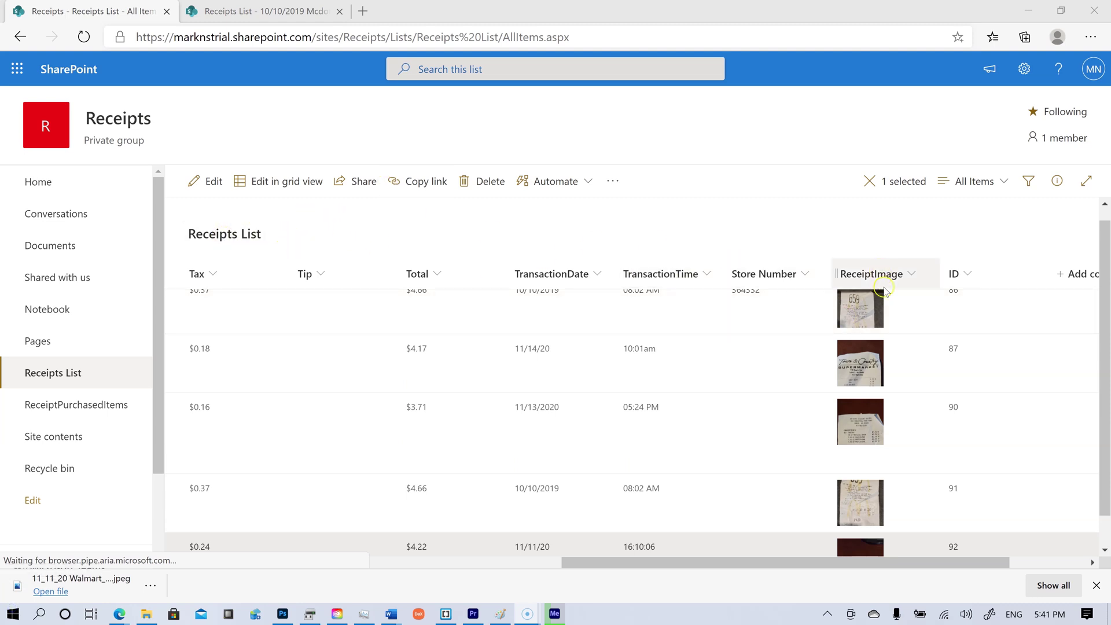
scroll(889, 446, down, 1)
scroll(889, 449, up, 1)
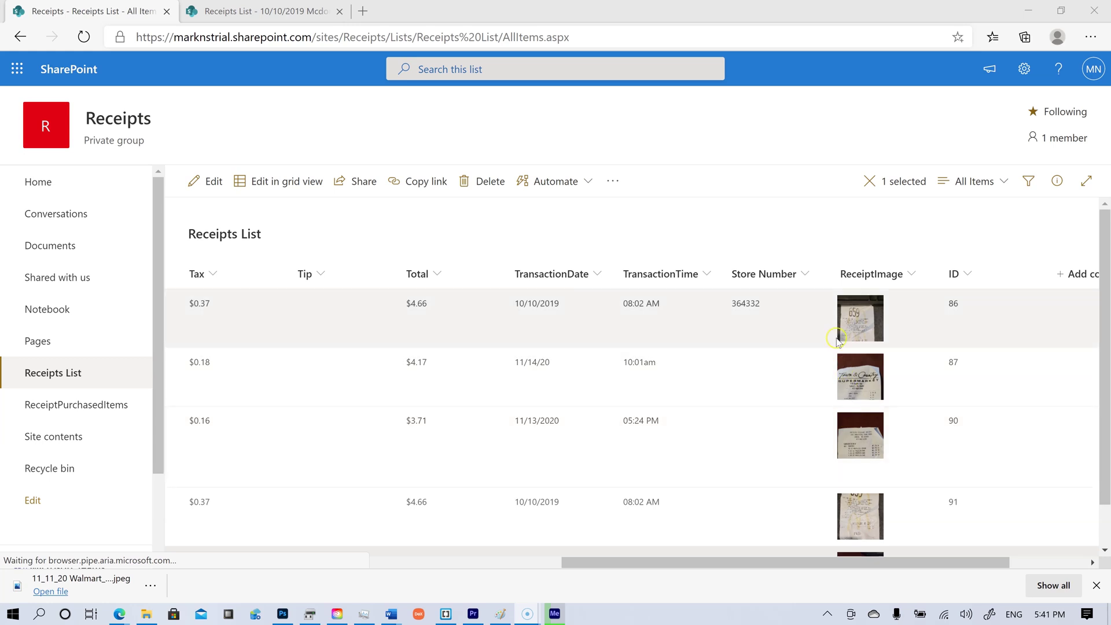
click(914, 275)
click(880, 328)
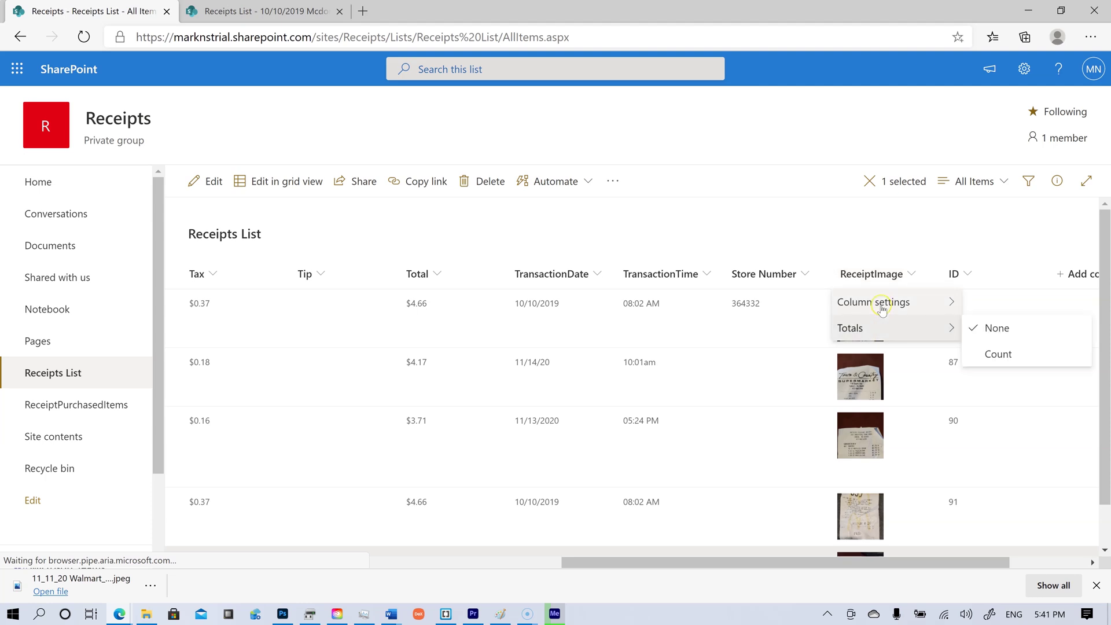
click(883, 310)
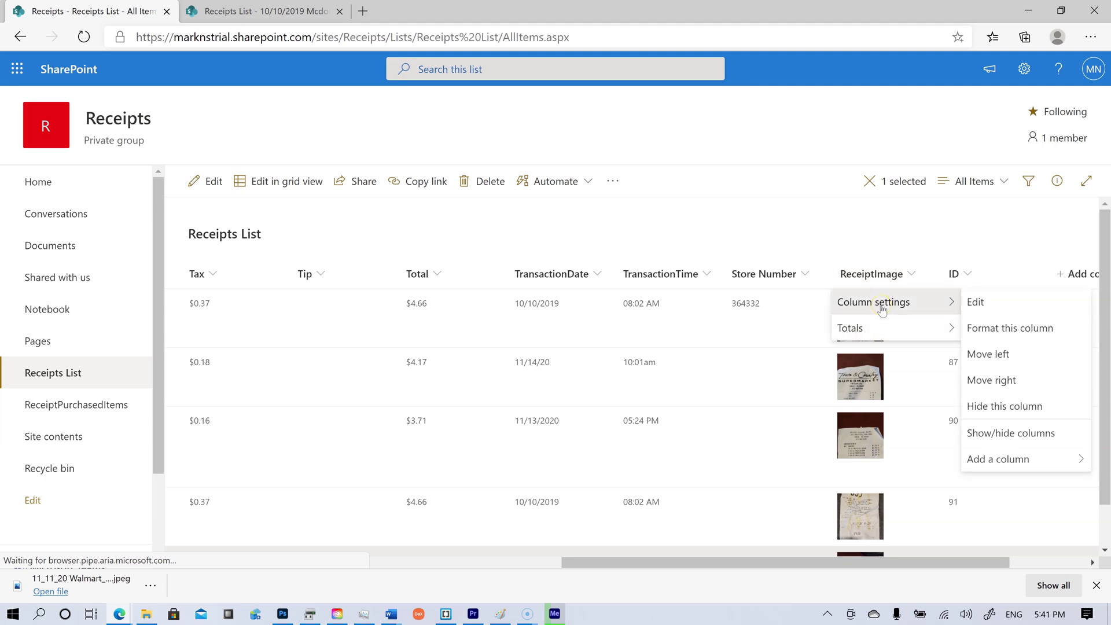
click(1020, 301)
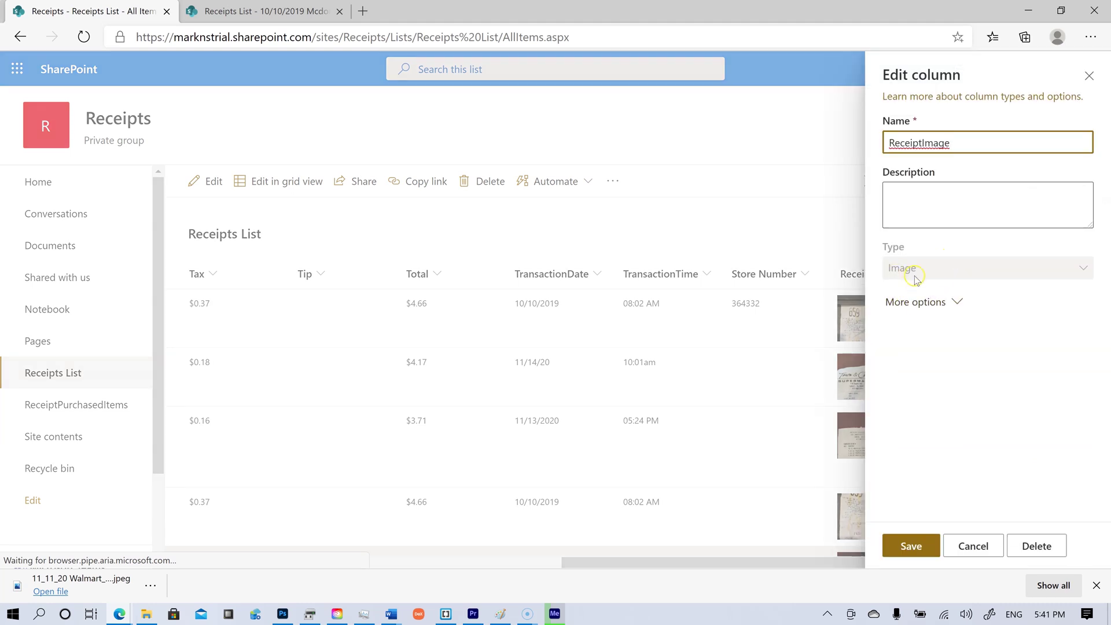
click(984, 549)
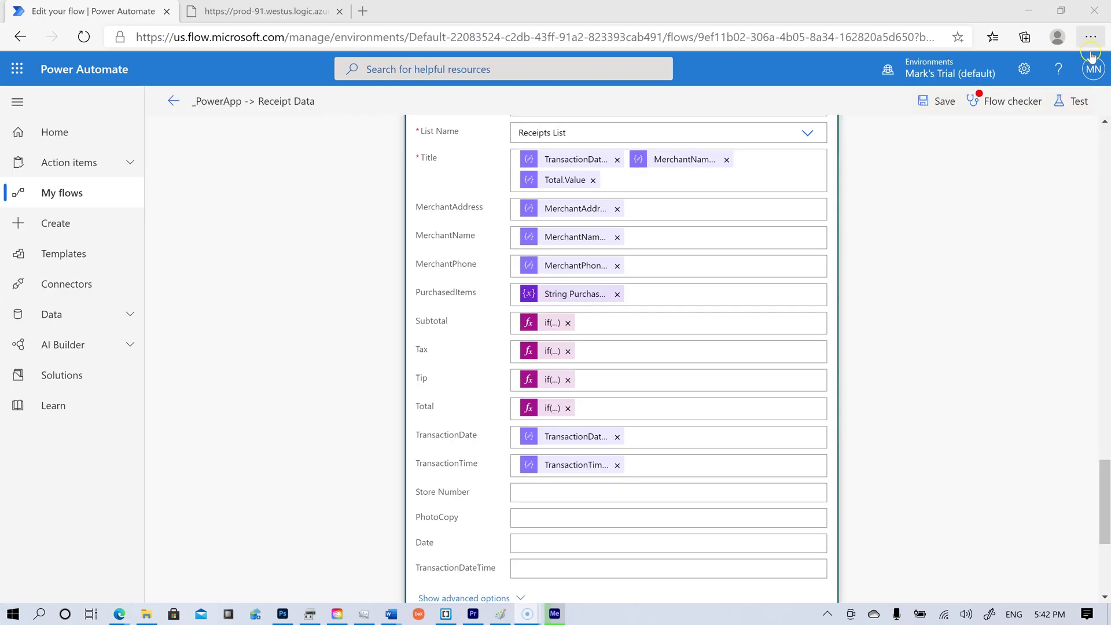
Expand the Send an HTTP request to SharePoint step
scroll(327, 437, down, 5)
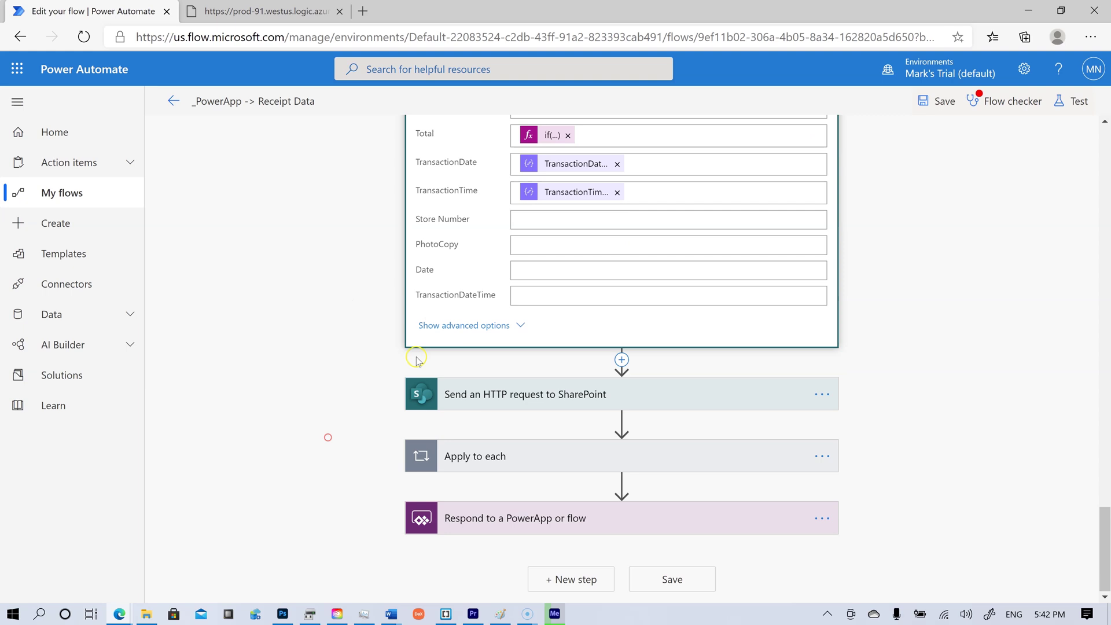
click(496, 400)
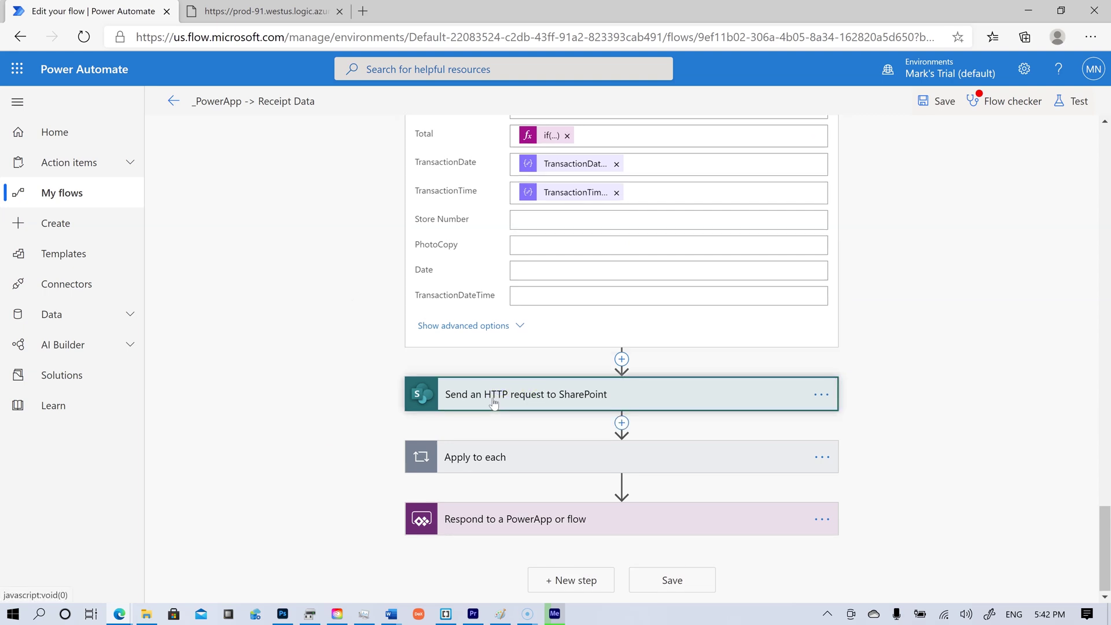
click(520, 395)
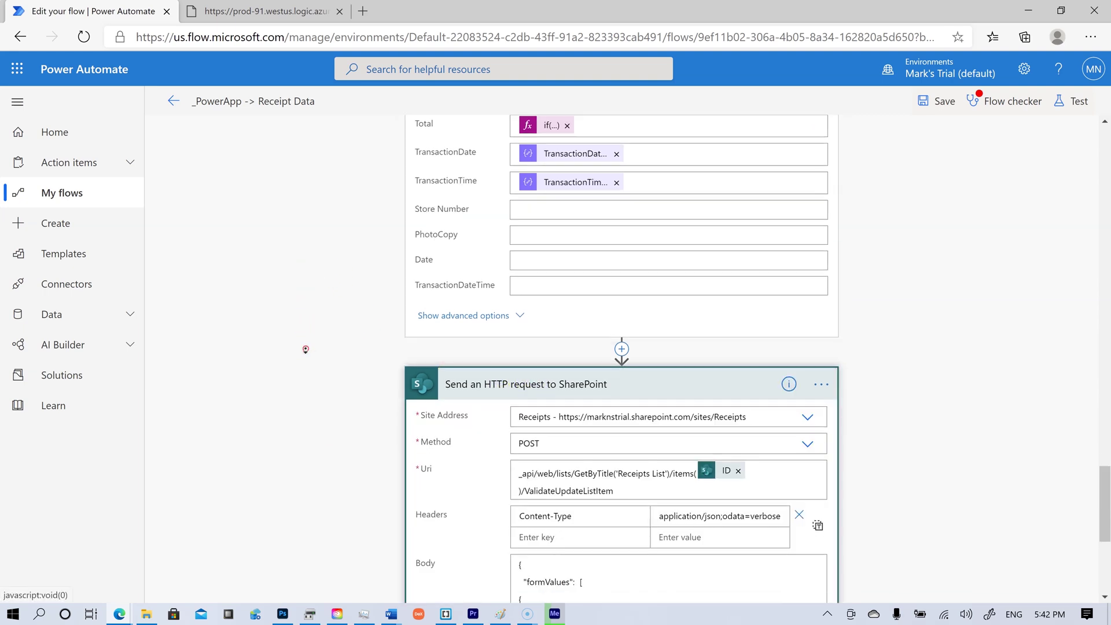
scroll(306, 353, down, 3)
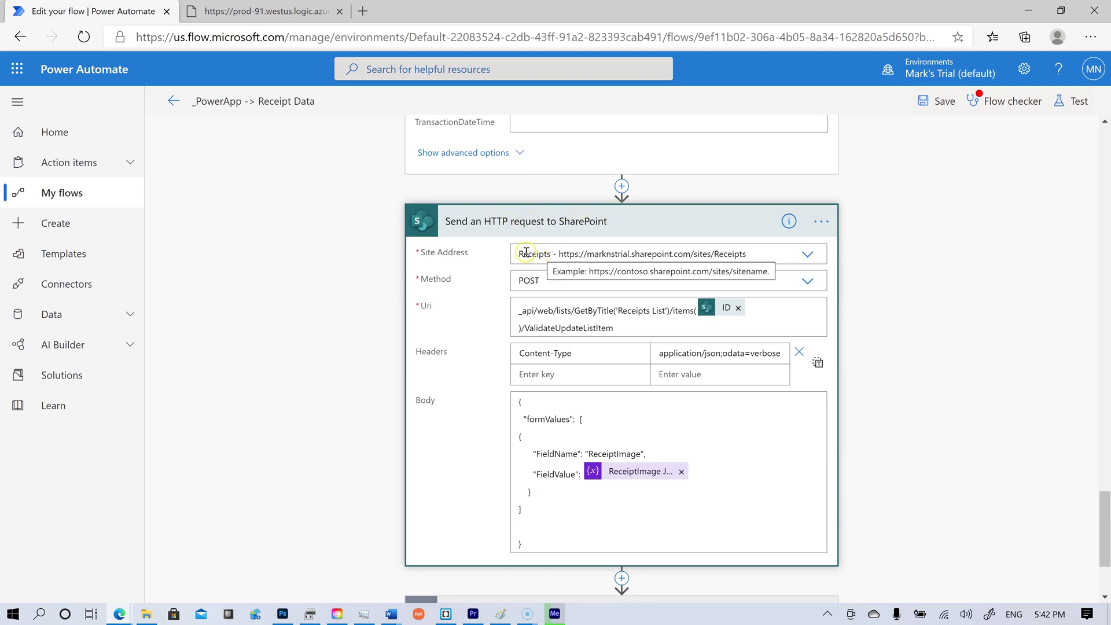
Keep POST as the method and review the request's Uri, header and body
double_click(548, 276)
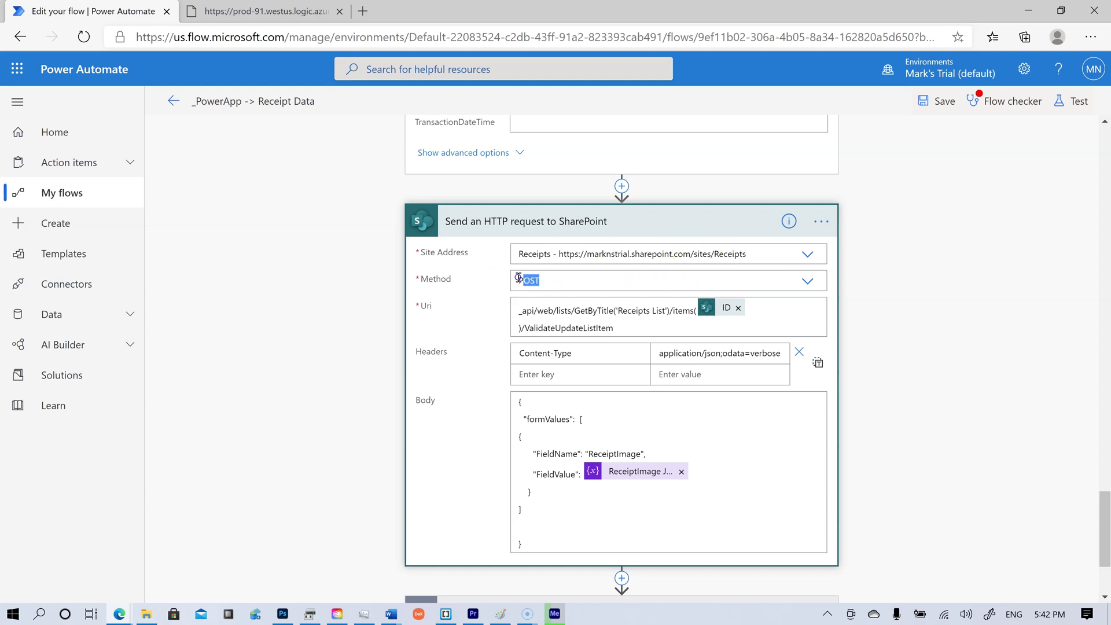
click(321, 286)
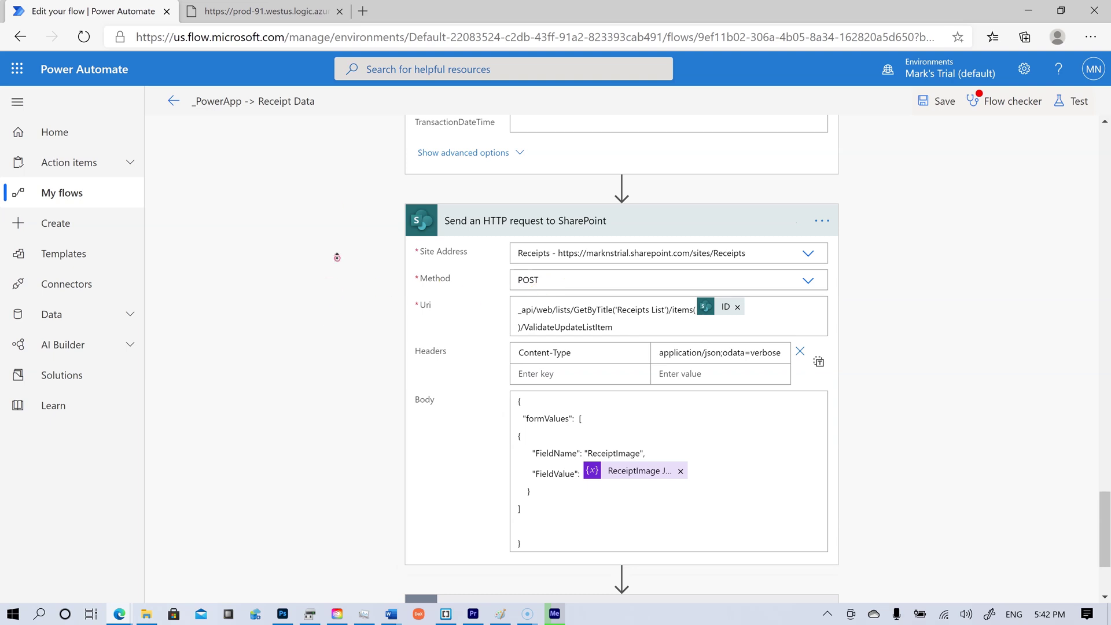
scroll(337, 257, up, 4)
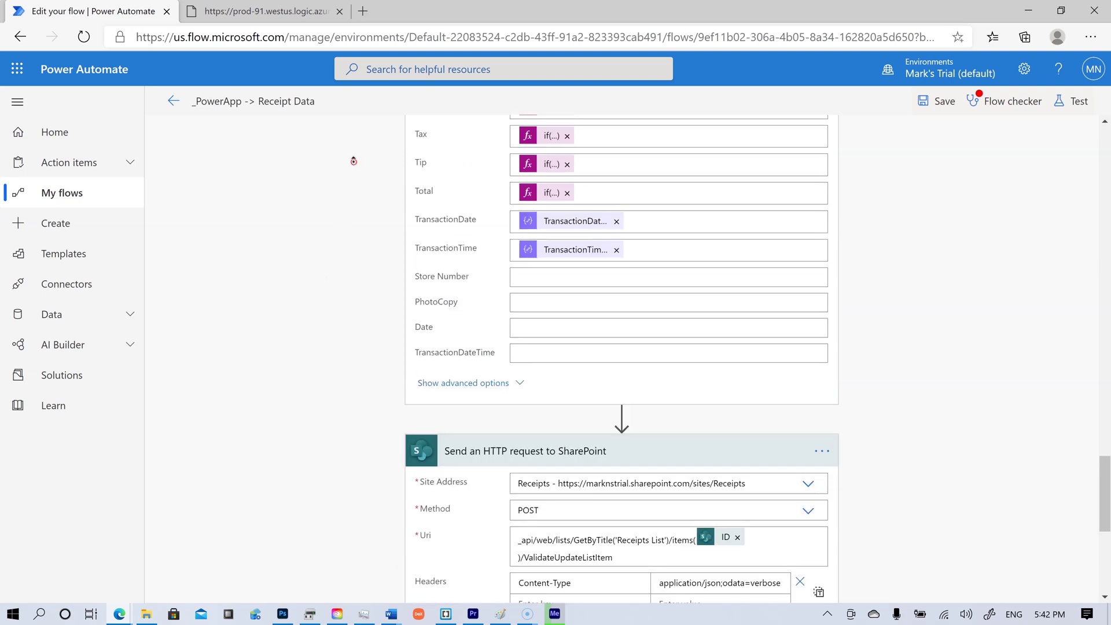
scroll(354, 161, up, 5)
scroll(525, 184, up, 1)
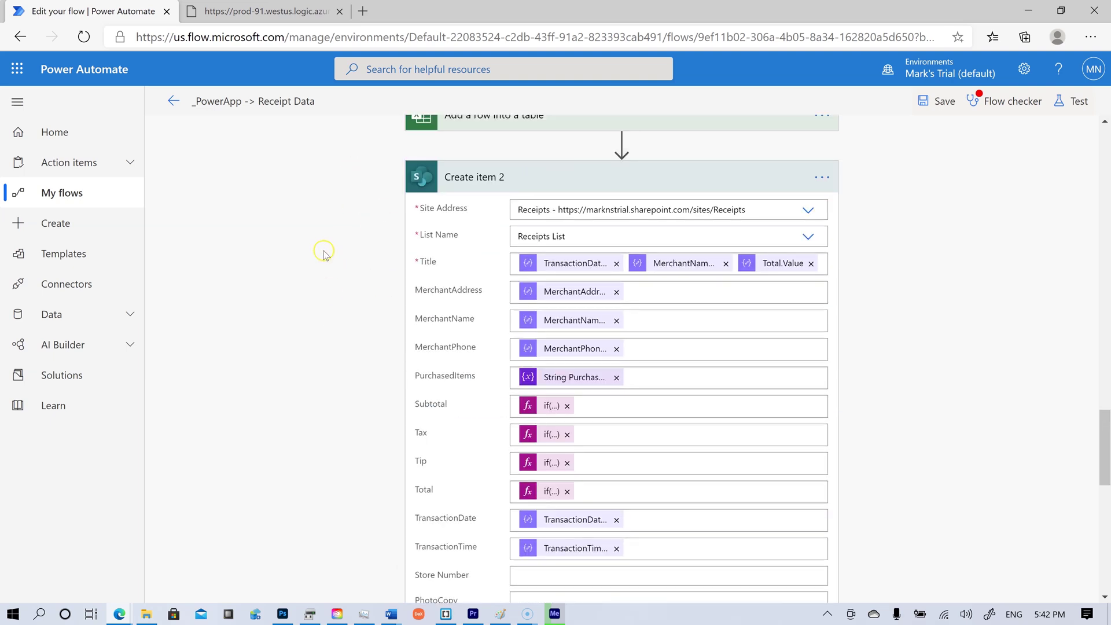
scroll(320, 410, down, 8)
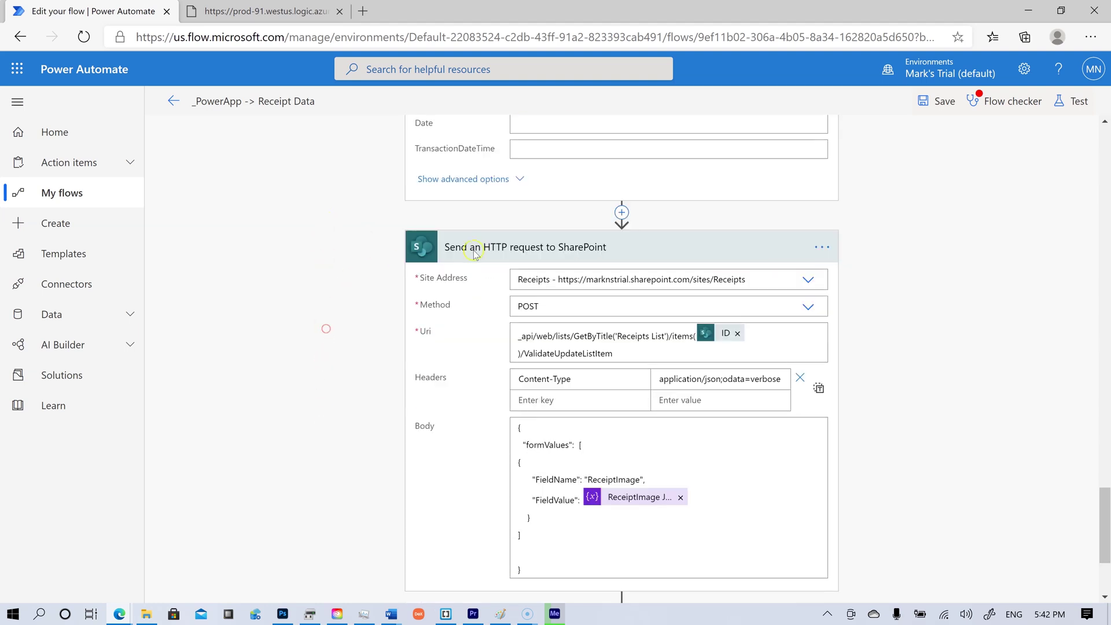
scroll(474, 253, down, 1)
click(530, 286)
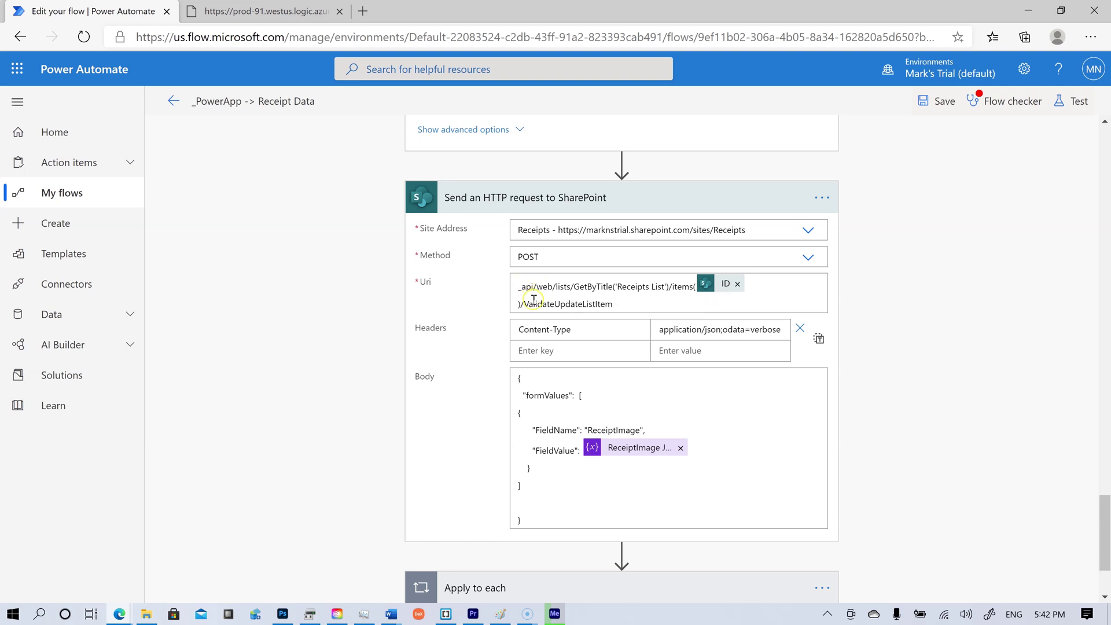
drag(523, 284, 533, 285)
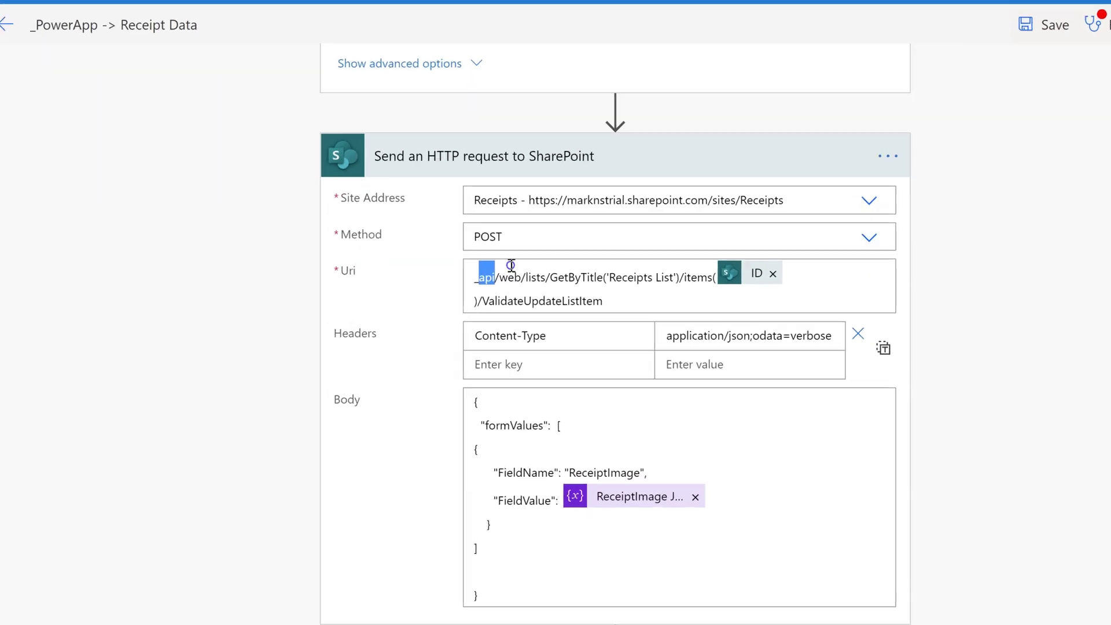
drag(422, 228, 728, 217)
click(583, 235)
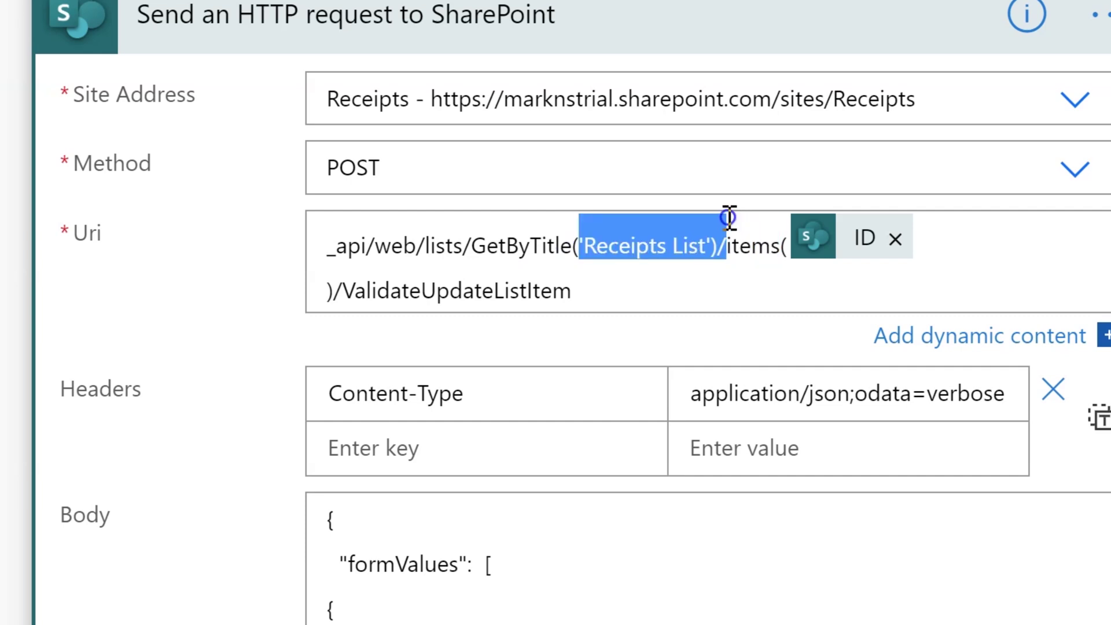
click(584, 235)
click(712, 248)
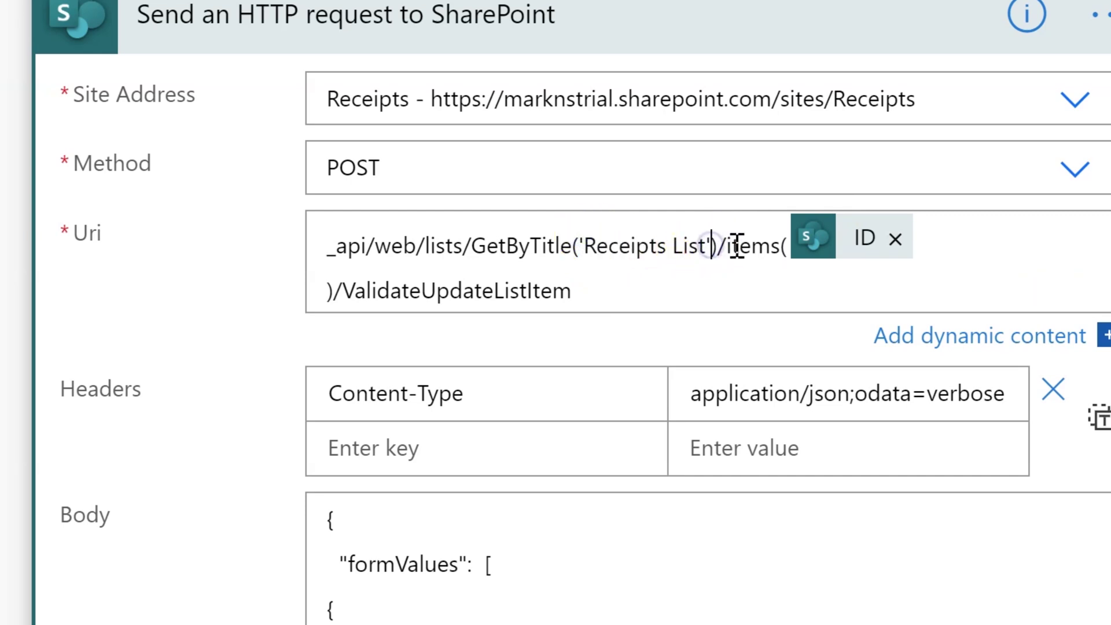
double_click(737, 245)
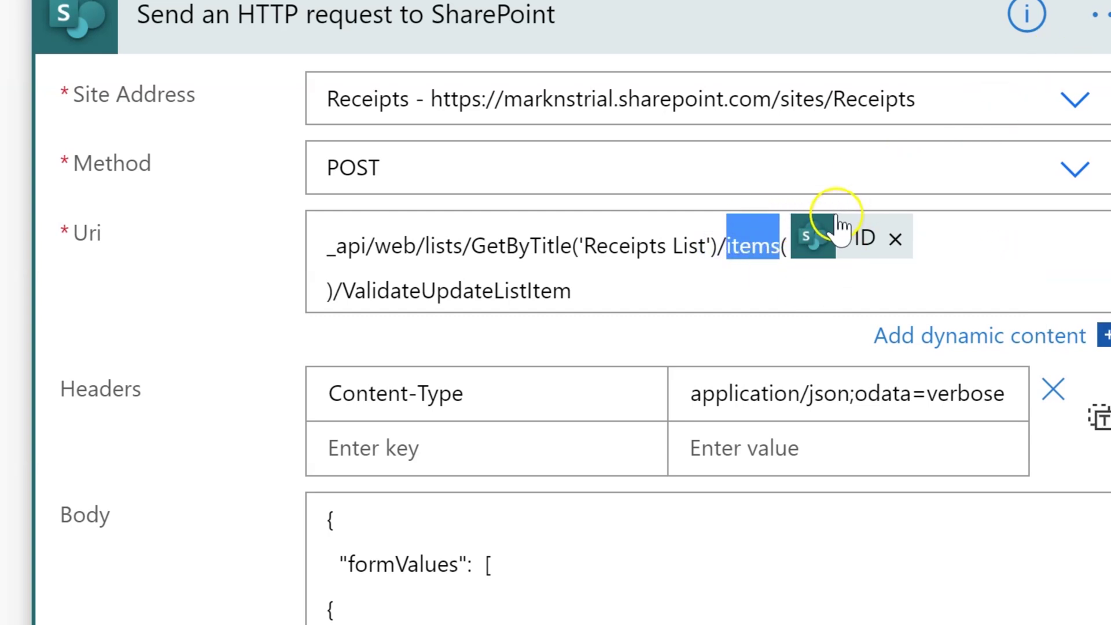
mouse_move(843, 249)
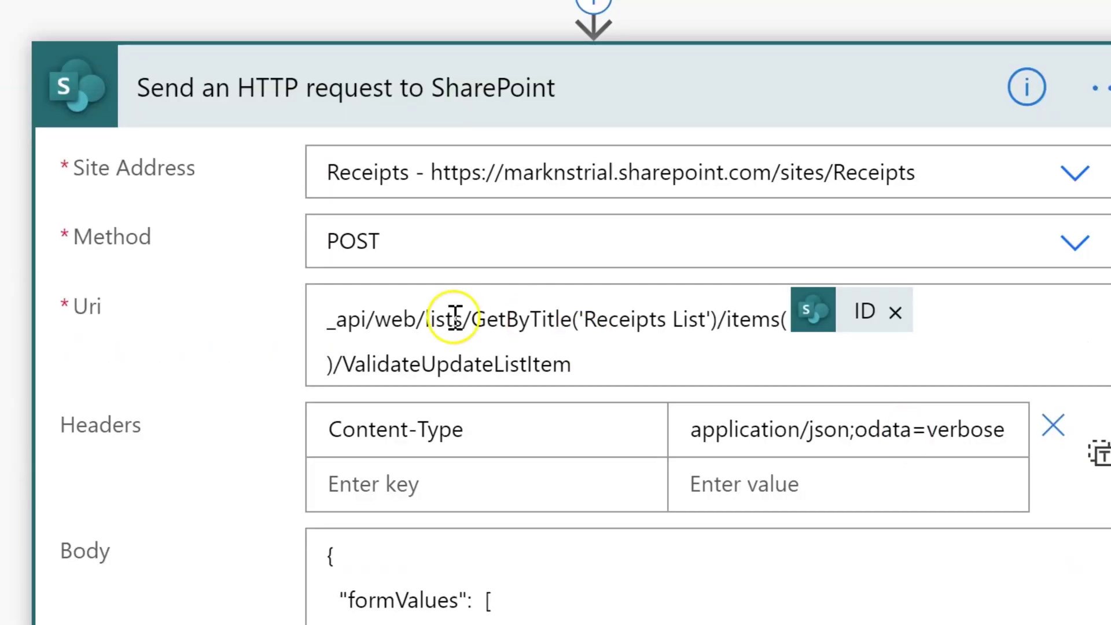
drag(328, 354, 620, 342)
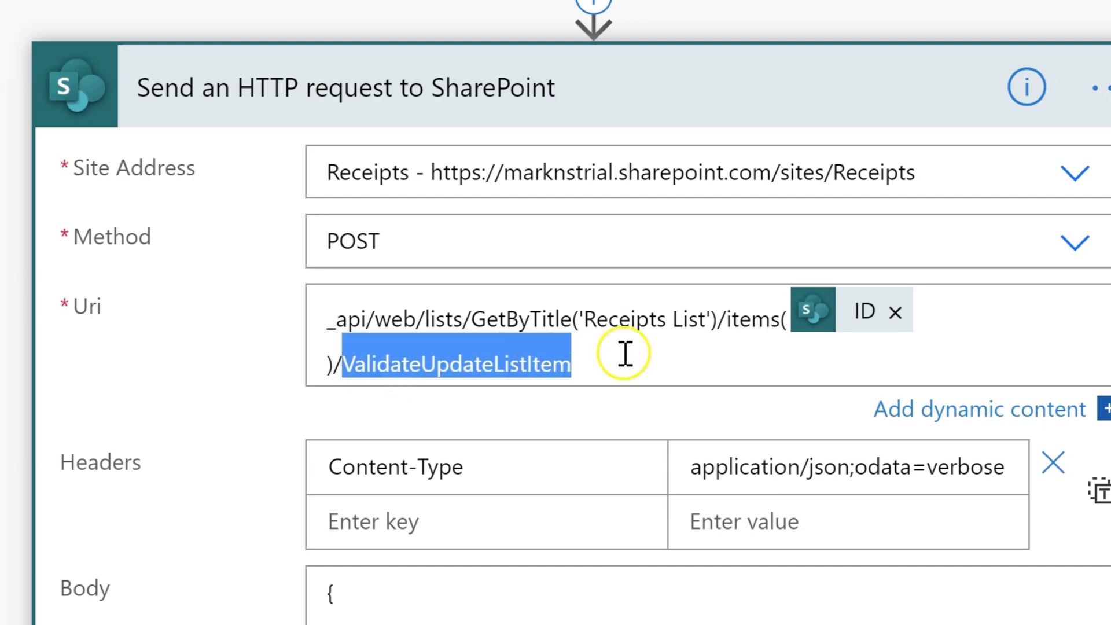
scroll(82, 169, down, 4)
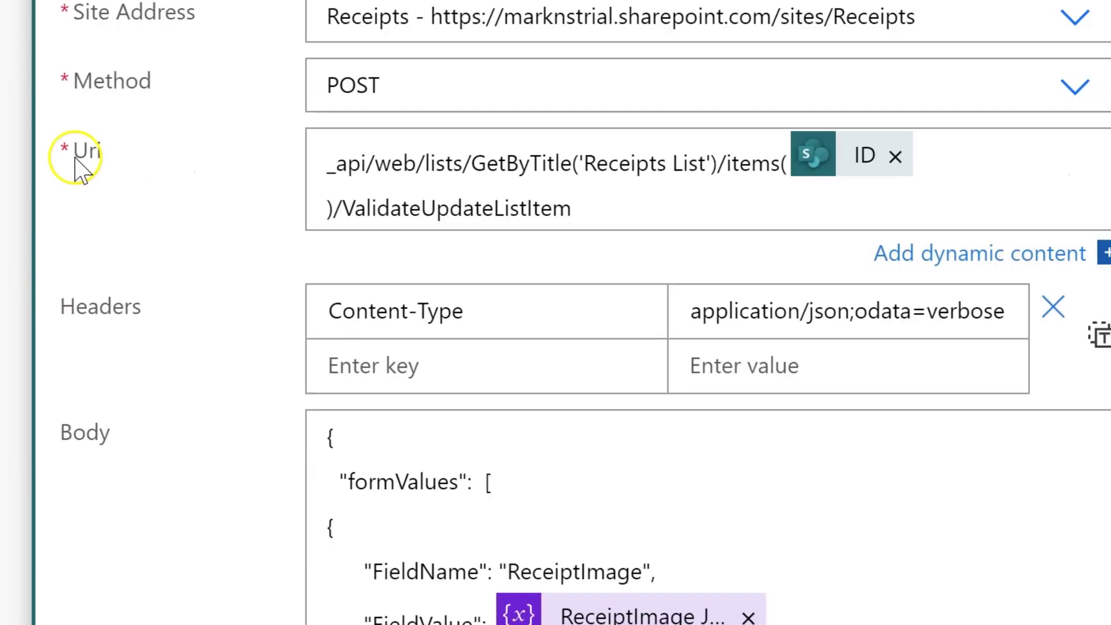
click(82, 168)
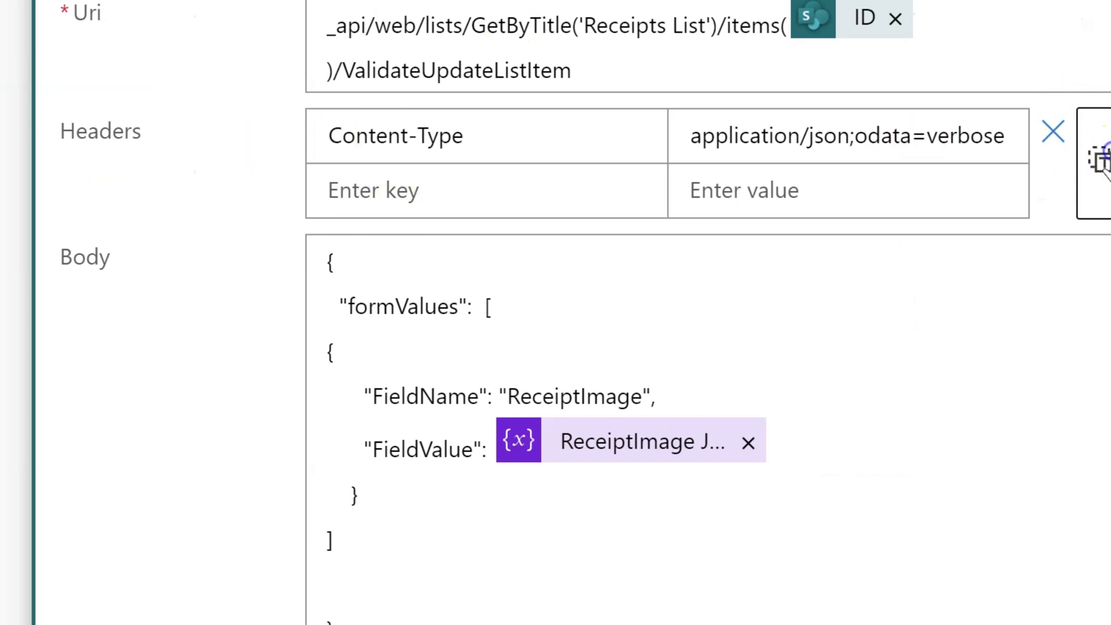
click(1100, 162)
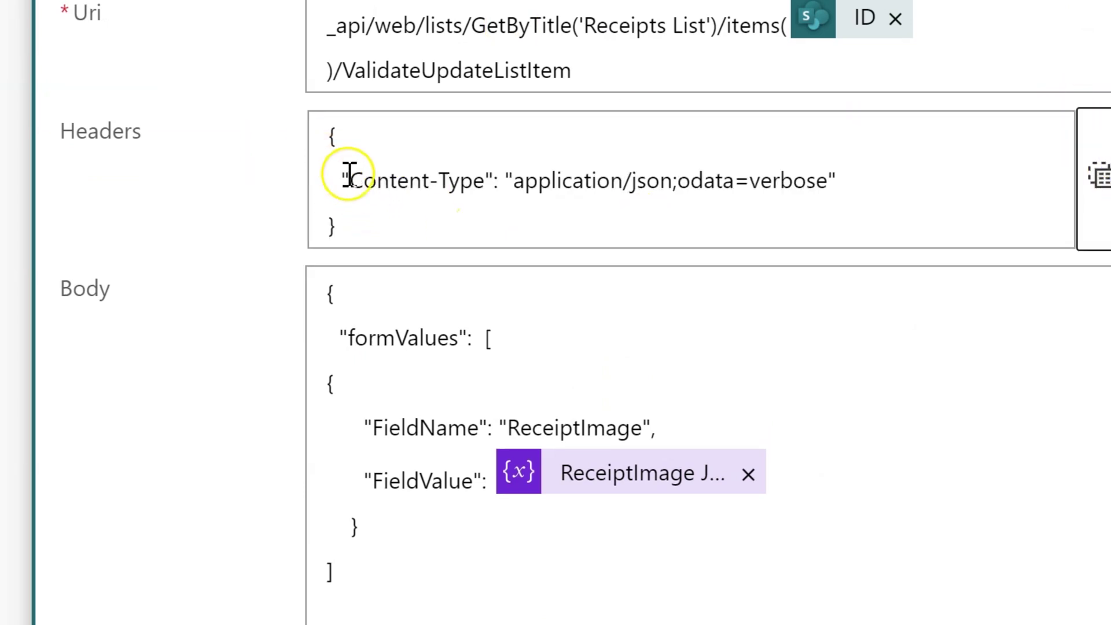
click(554, 185)
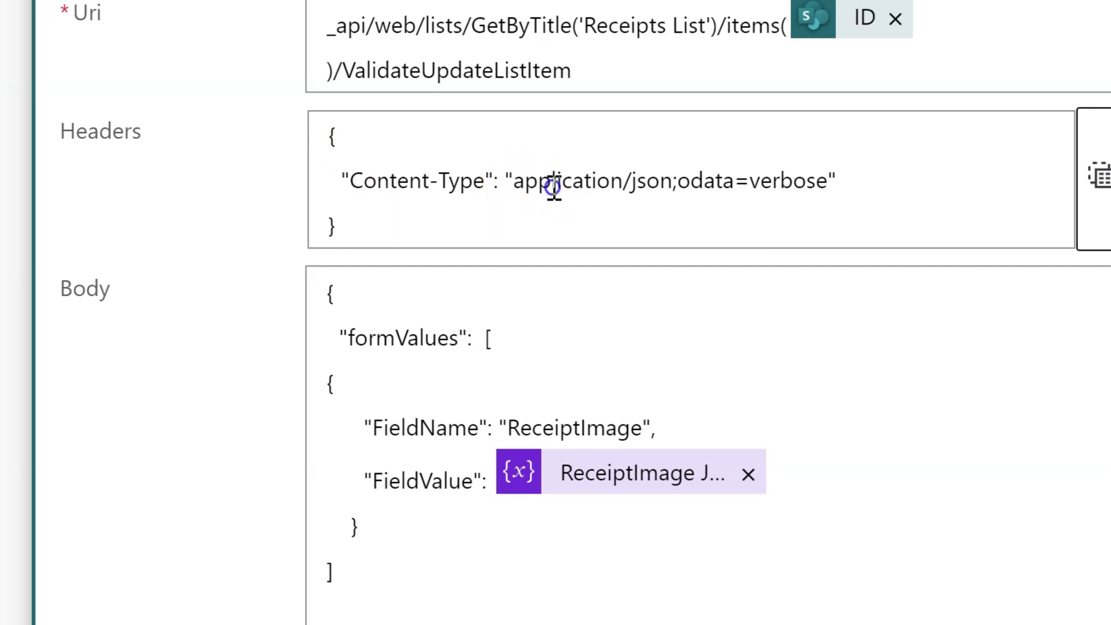
double_click(625, 194)
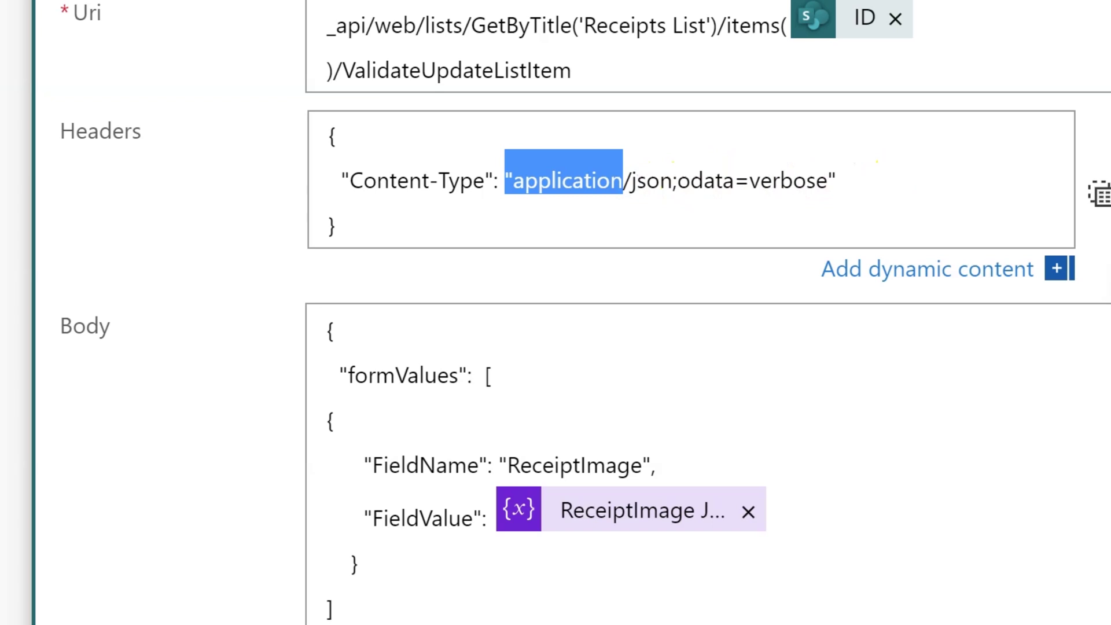
click(1107, 142)
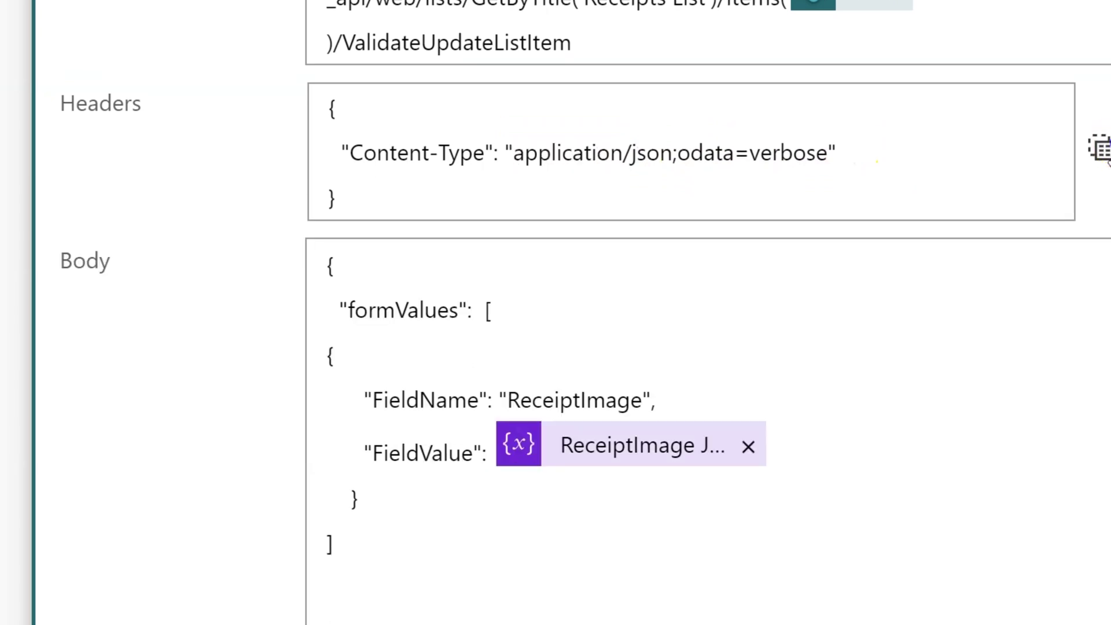
click(1103, 150)
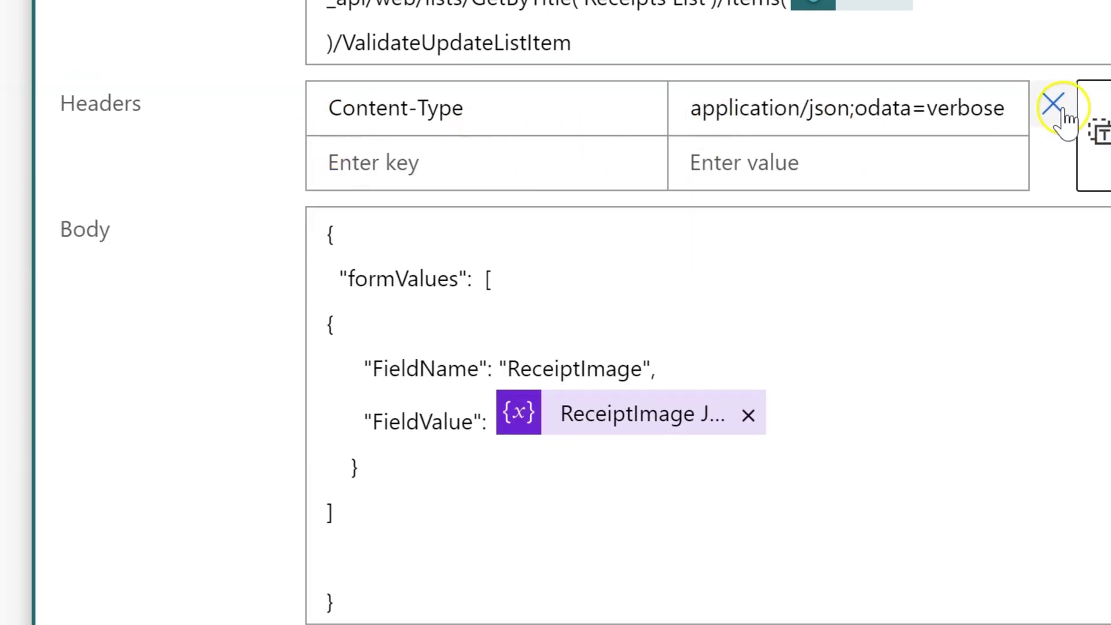
scroll(1047, 210, down, 1)
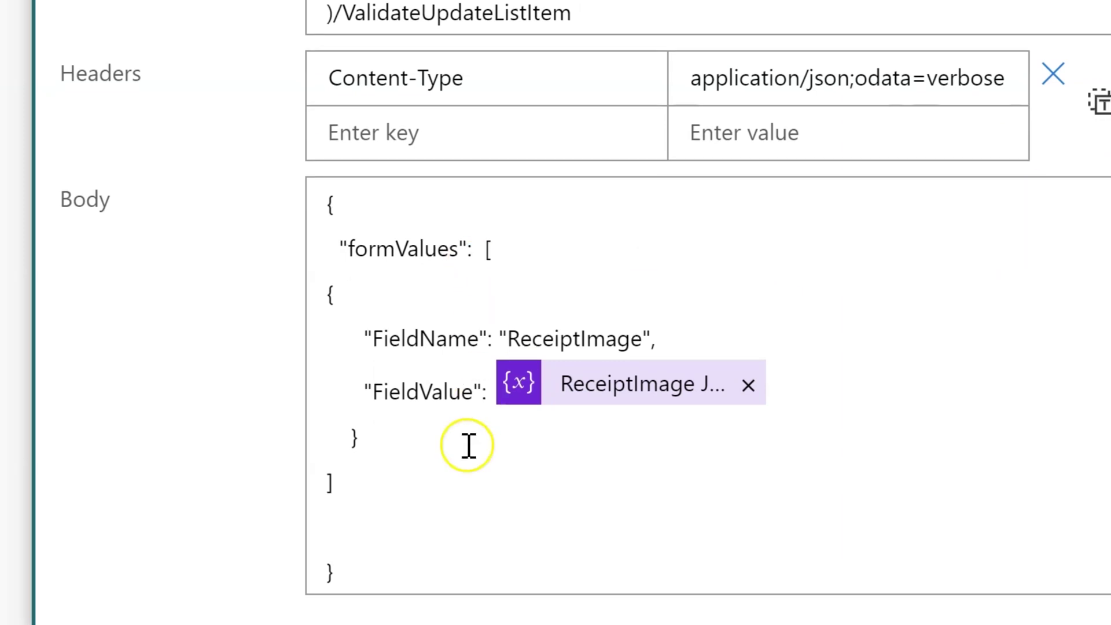
drag(329, 197, 368, 538)
drag(367, 577, 369, 573)
shift+click(310, 186)
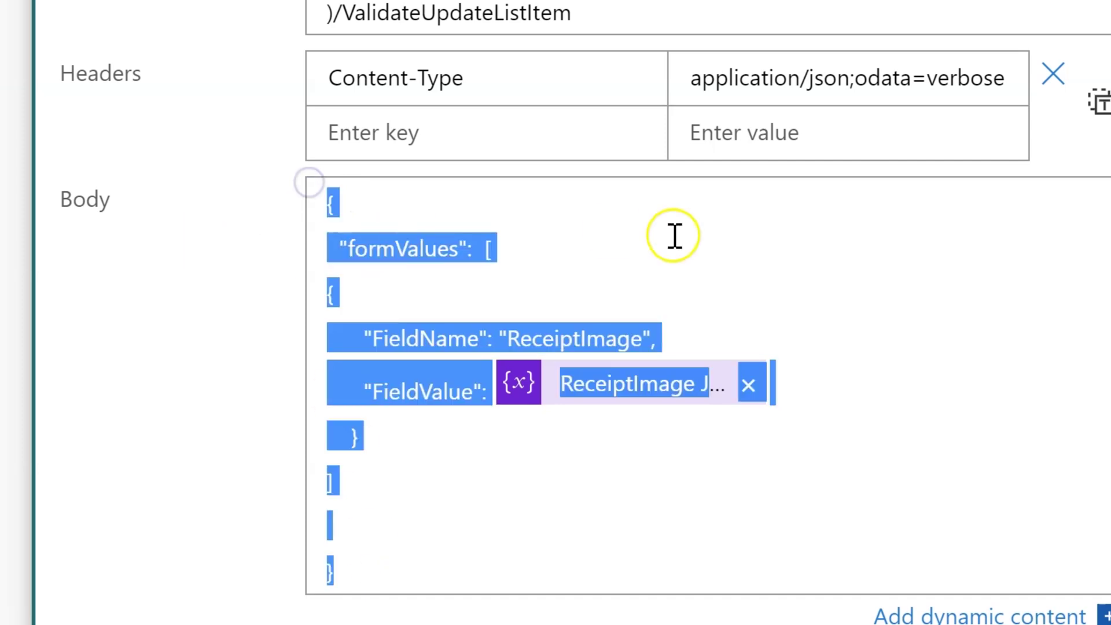
click(806, 246)
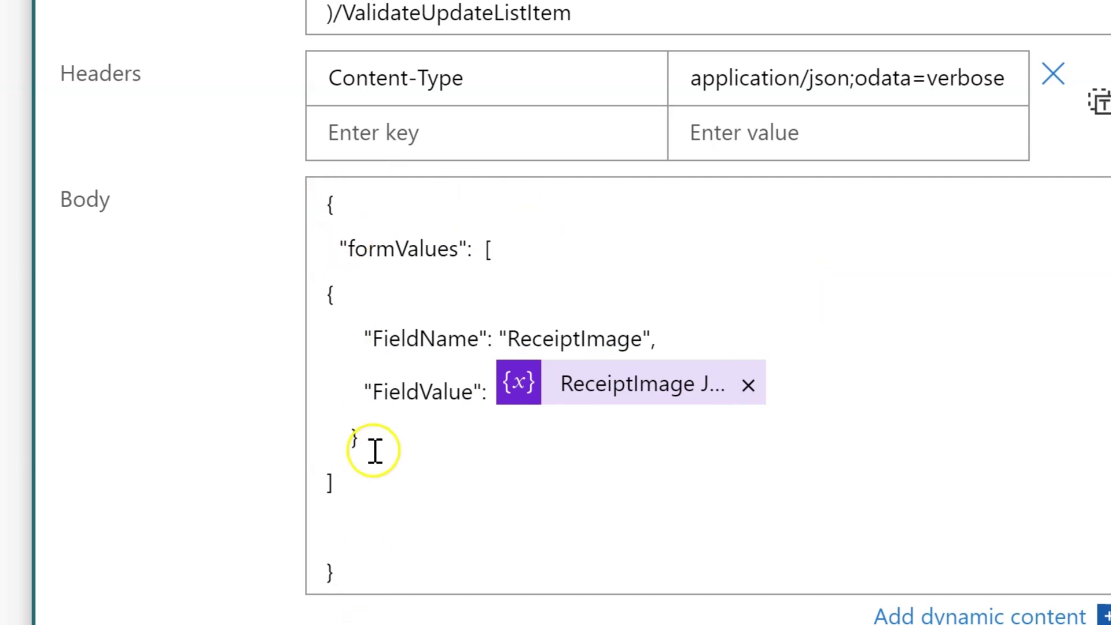
drag(343, 246, 480, 249)
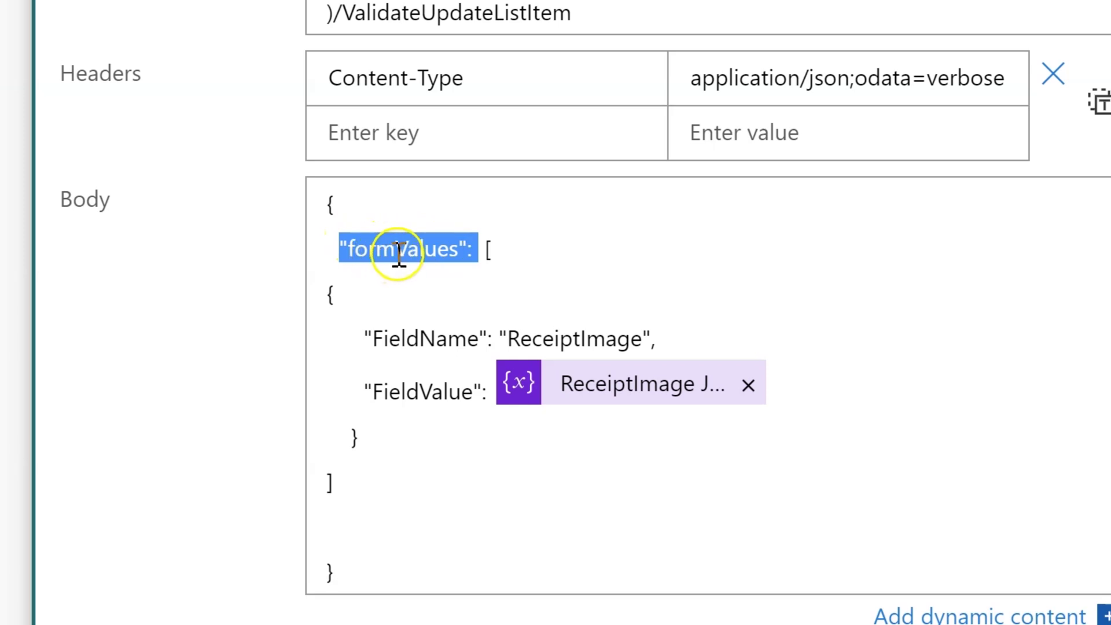
click(472, 250)
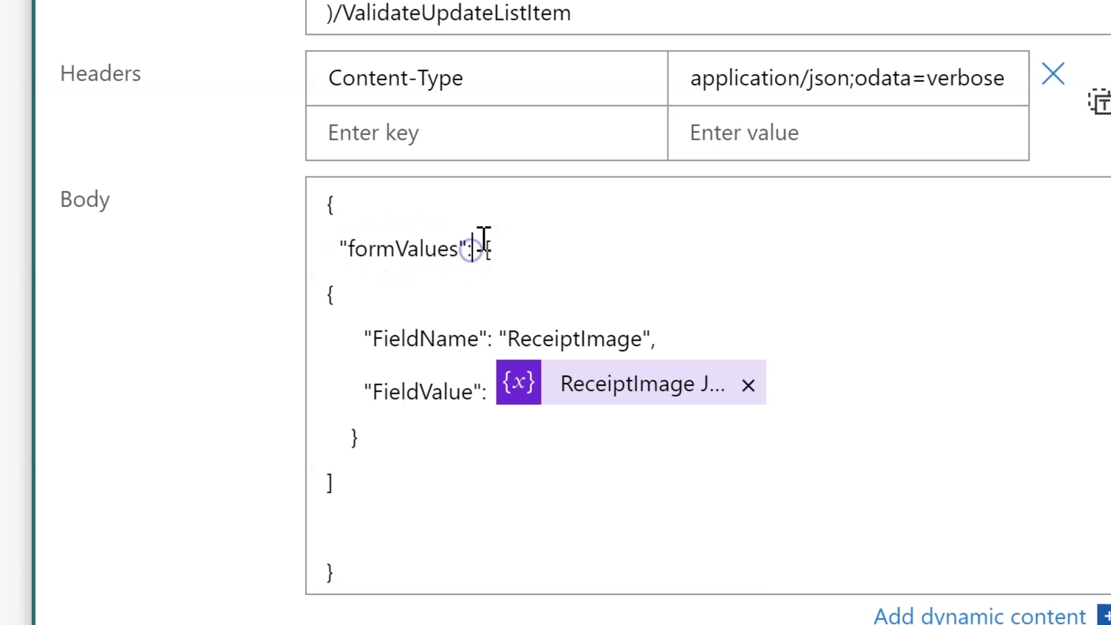
drag(497, 270, 493, 488)
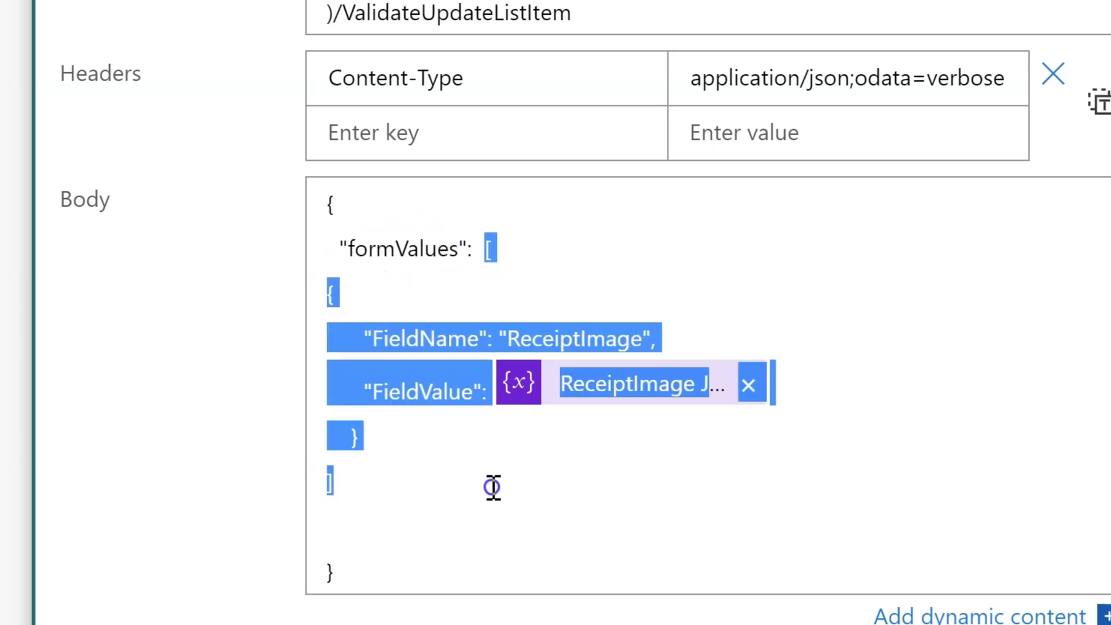
click(449, 363)
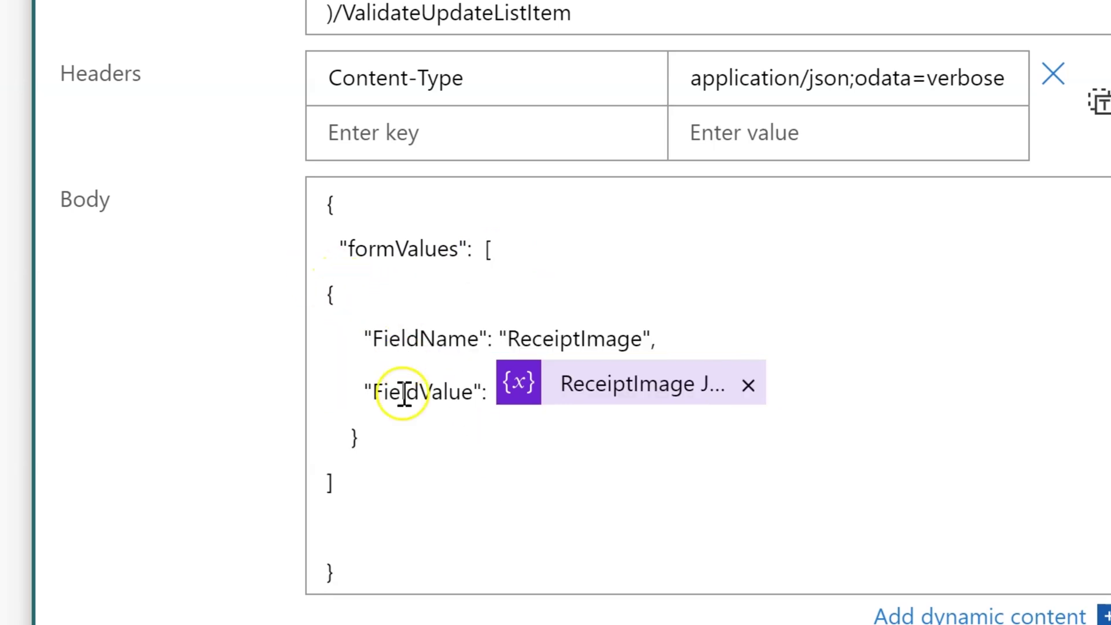
drag(377, 447, 300, 282)
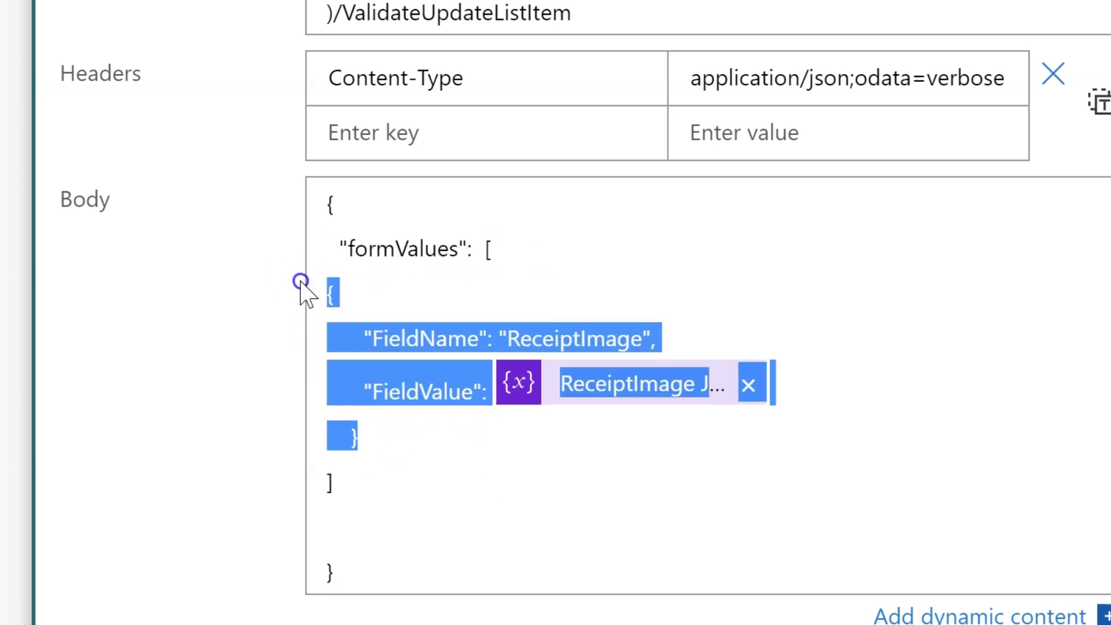
click(349, 304)
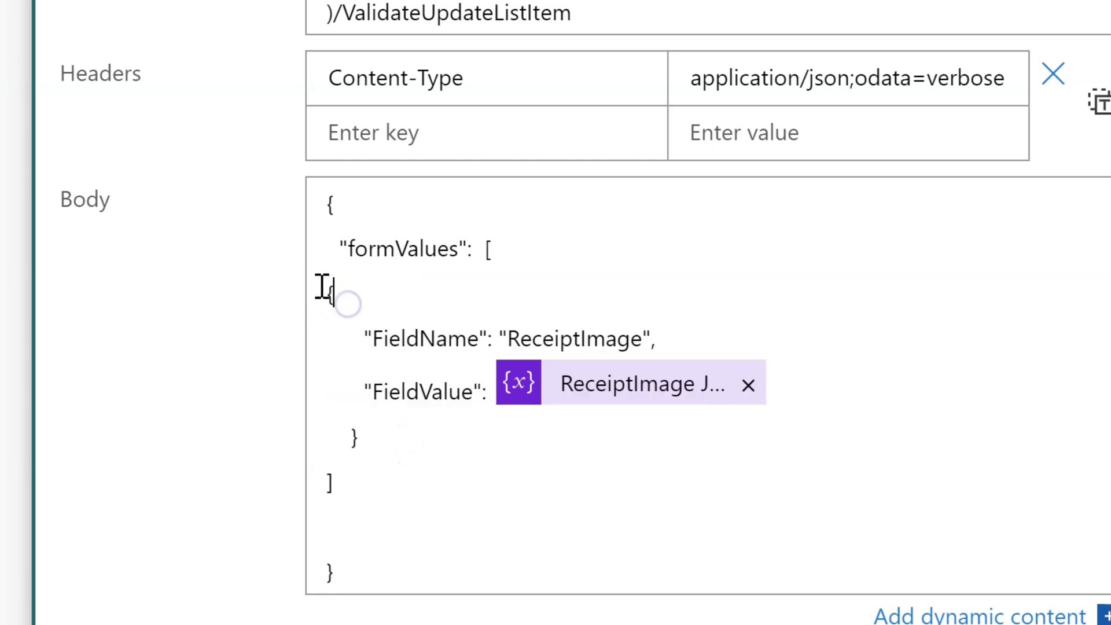
drag(383, 442, 323, 309)
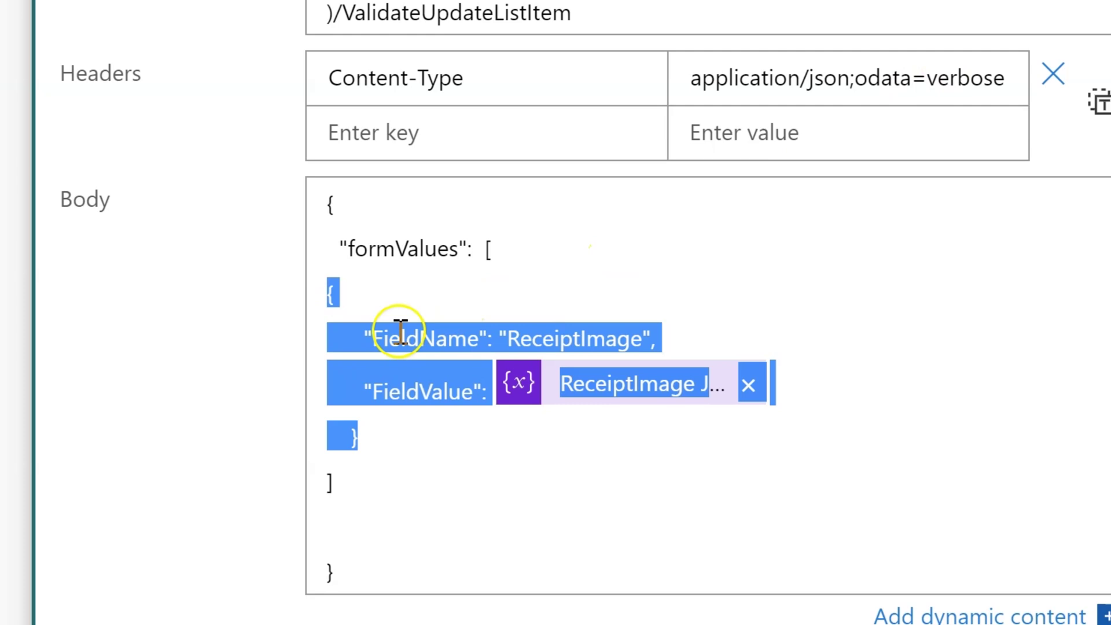
click(412, 297)
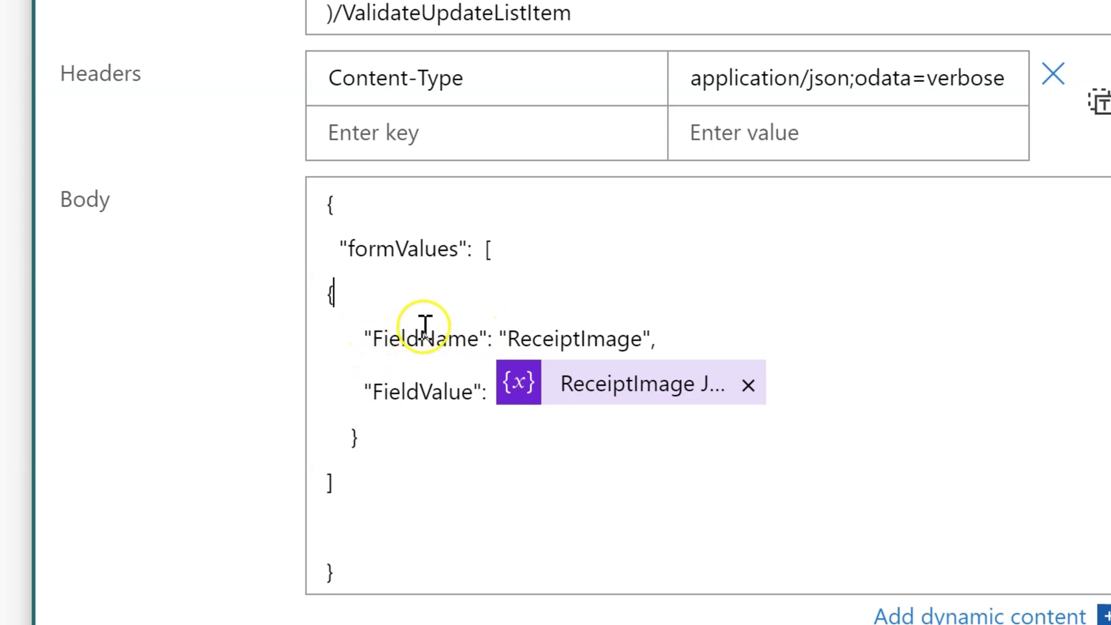
drag(562, 321, 663, 329)
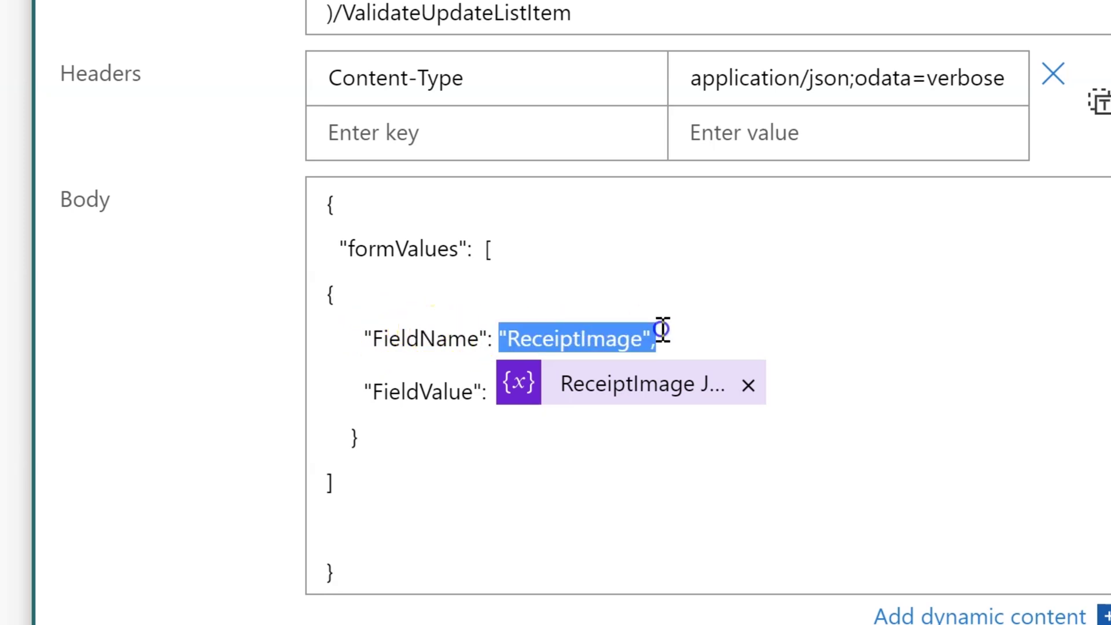
double_click(603, 338)
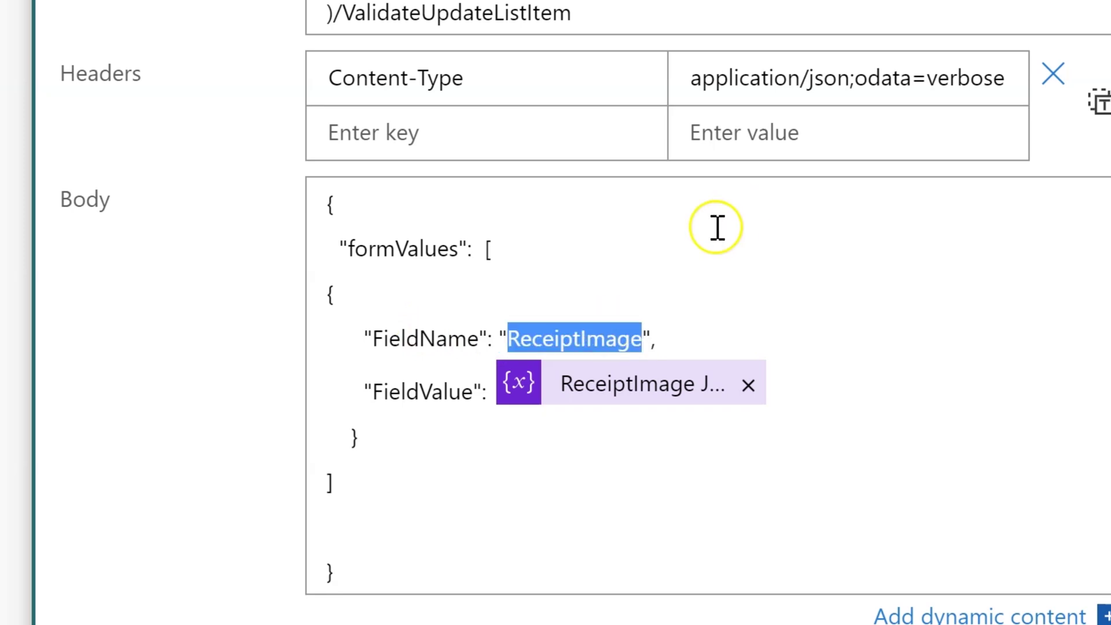
double_click(397, 392)
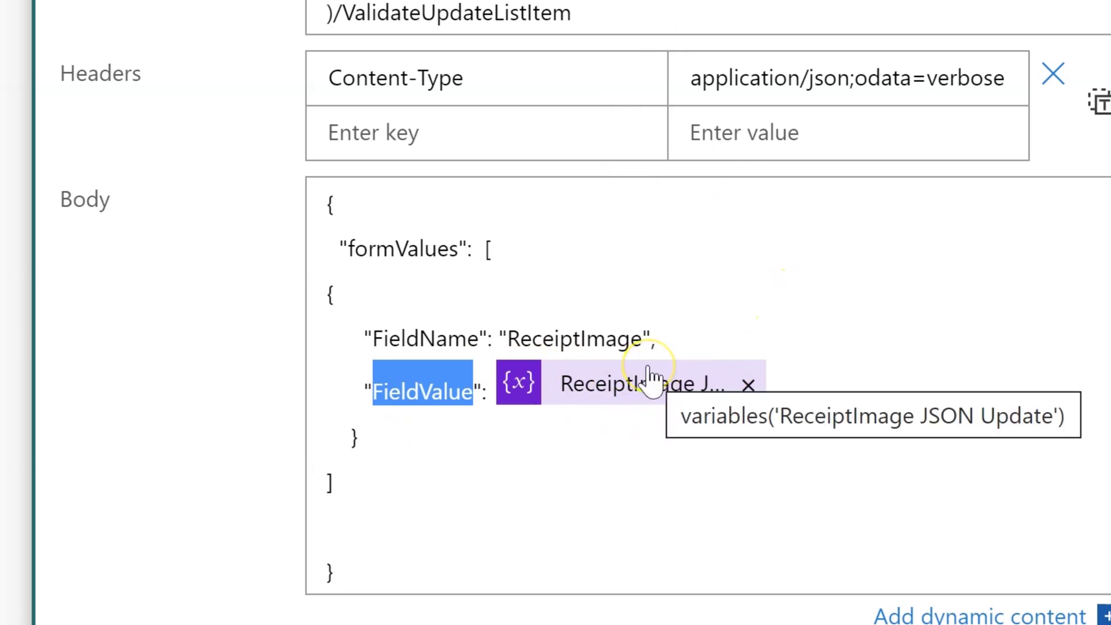
click(459, 524)
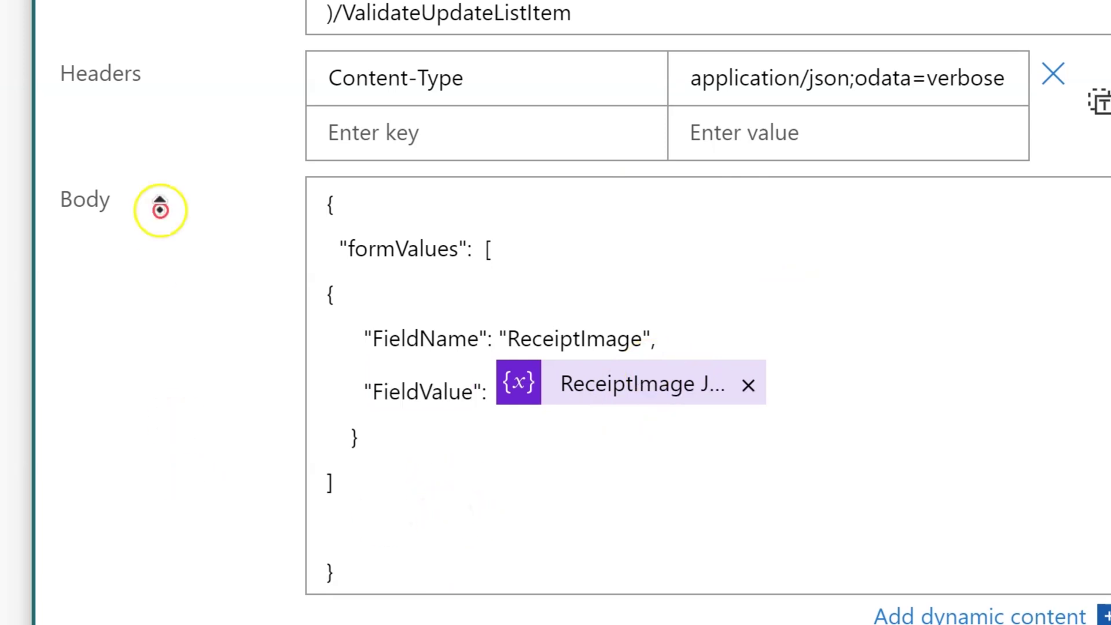
scroll(157, 185, up, 4)
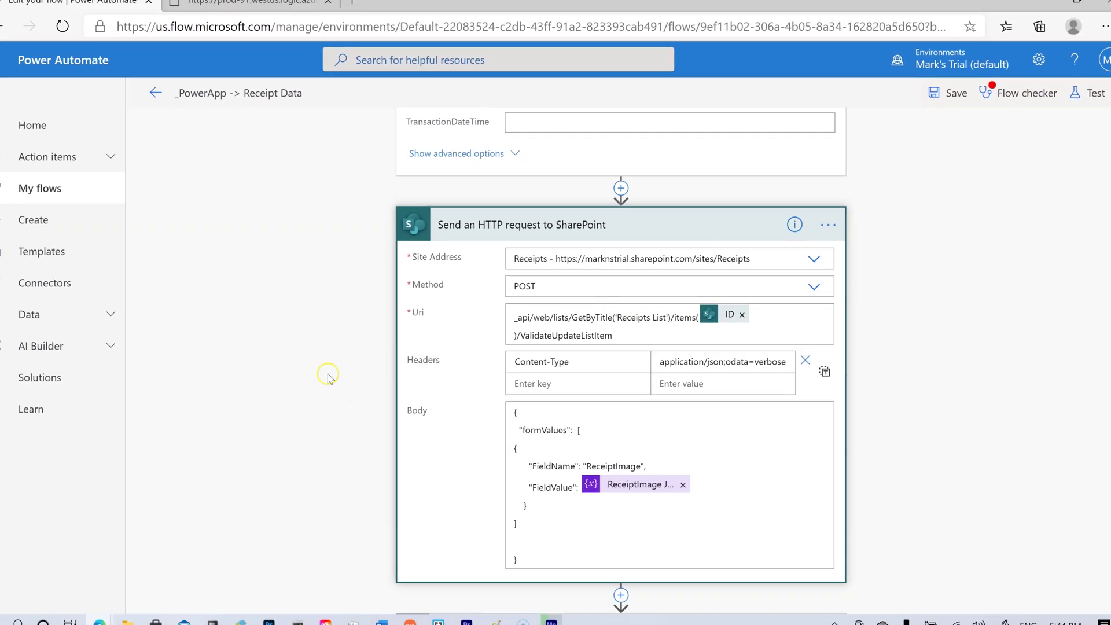
scroll(362, 277, up, 5)
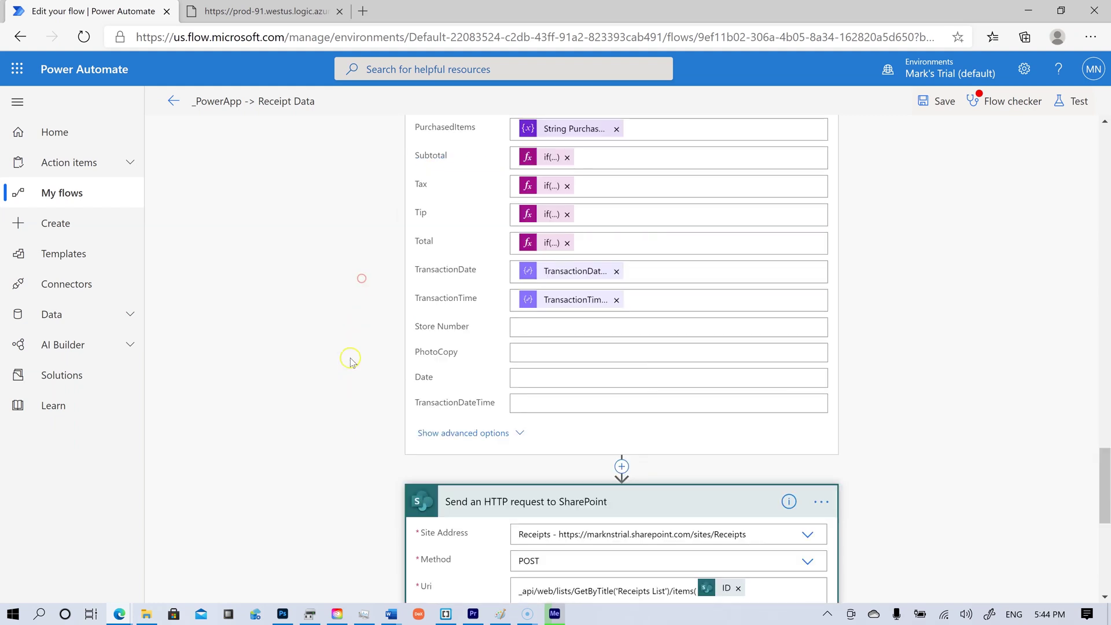
scroll(348, 231, up, 6)
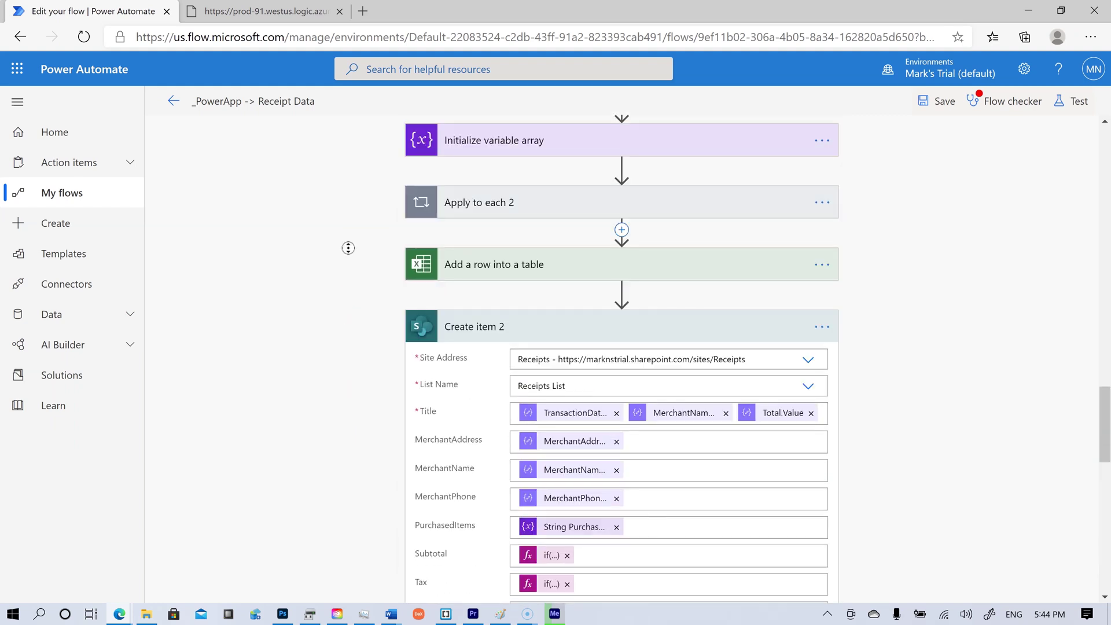
scroll(363, 567, down, 1)
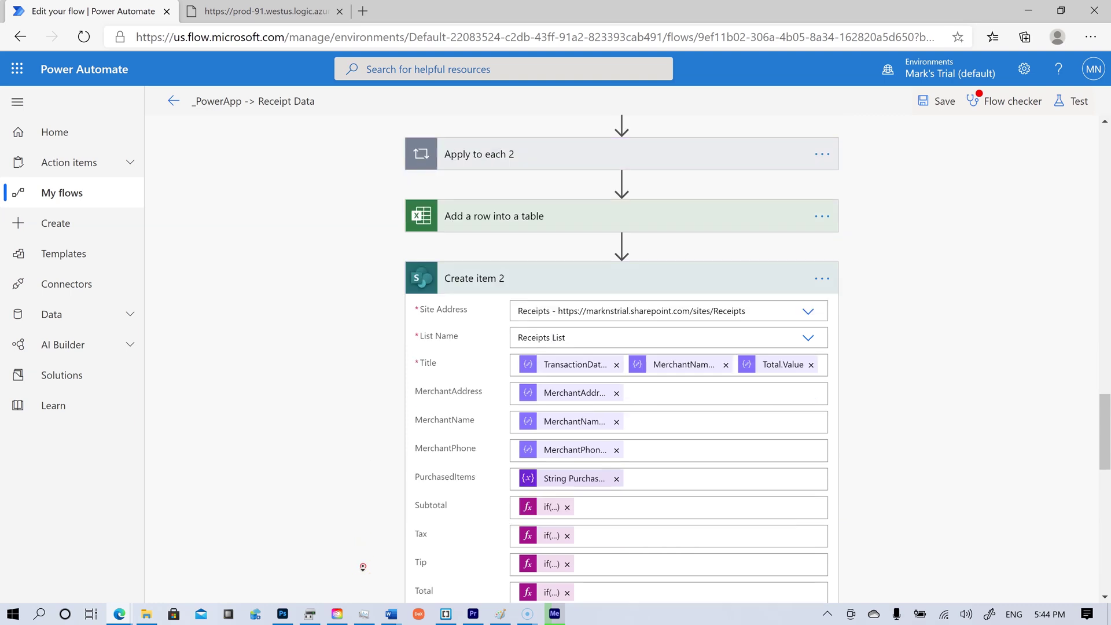
scroll(363, 564, down, 5)
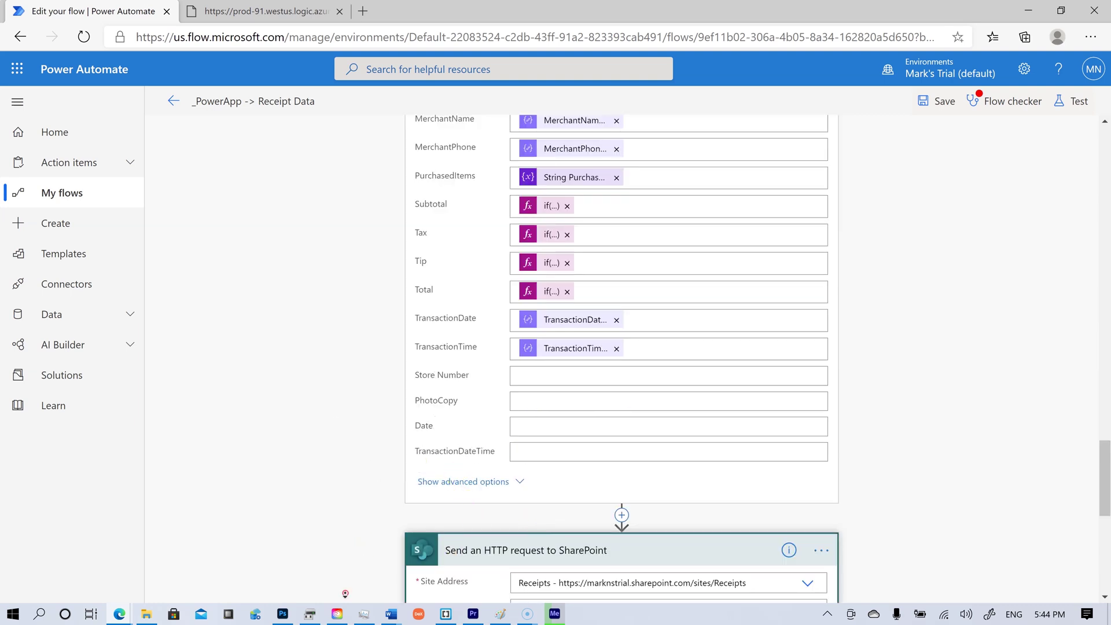
scroll(349, 517, down, 4)
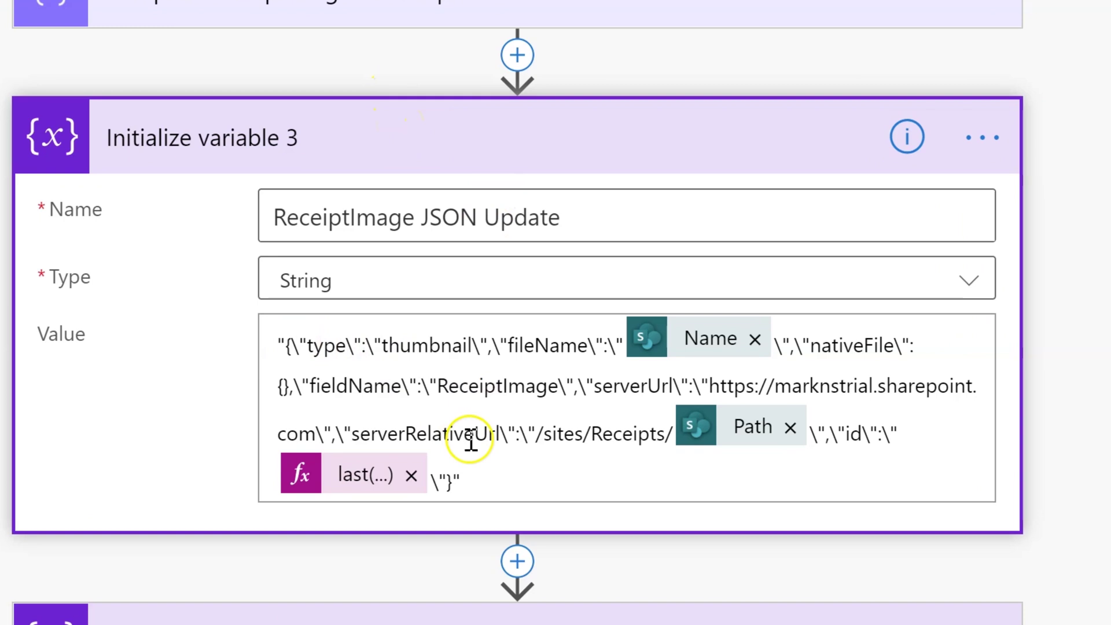
drag(486, 472, 186, 290)
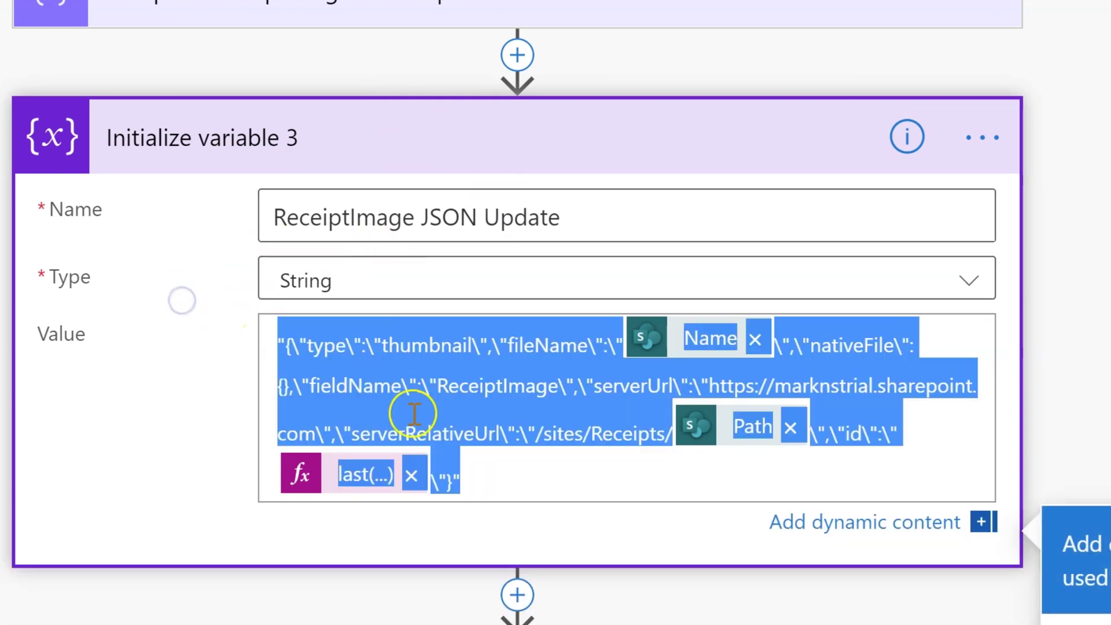
click(509, 455)
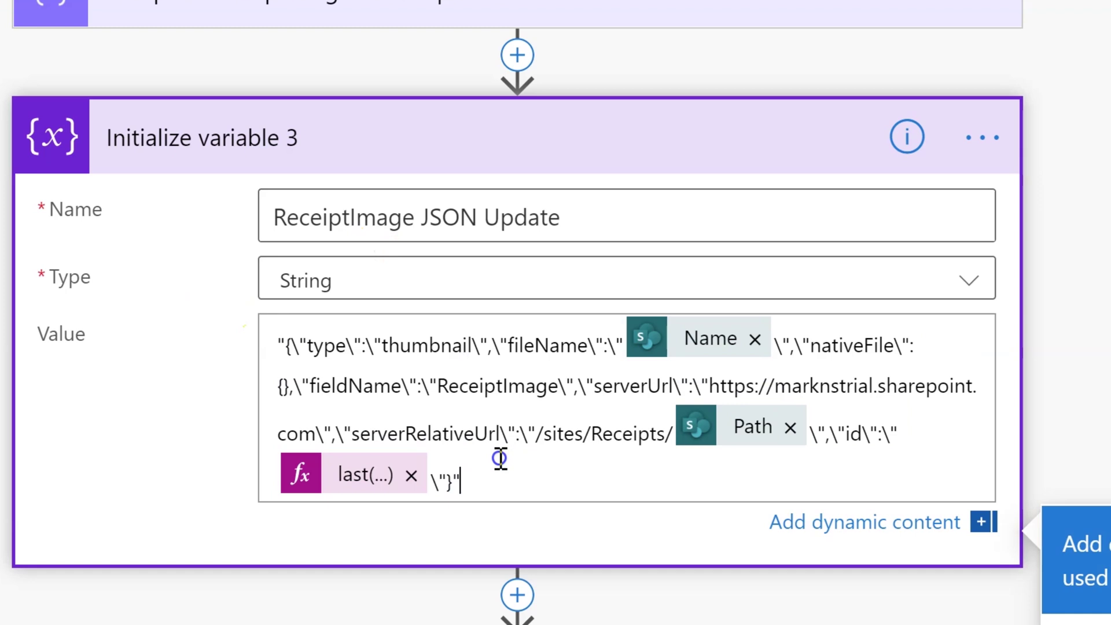
drag(496, 454, 255, 295)
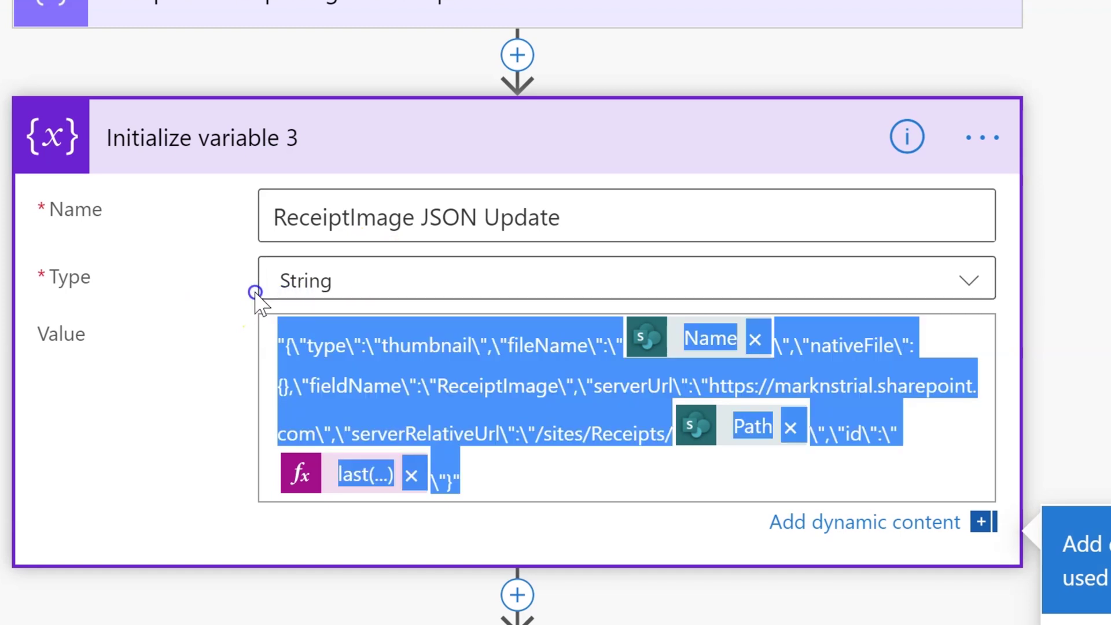
click(460, 392)
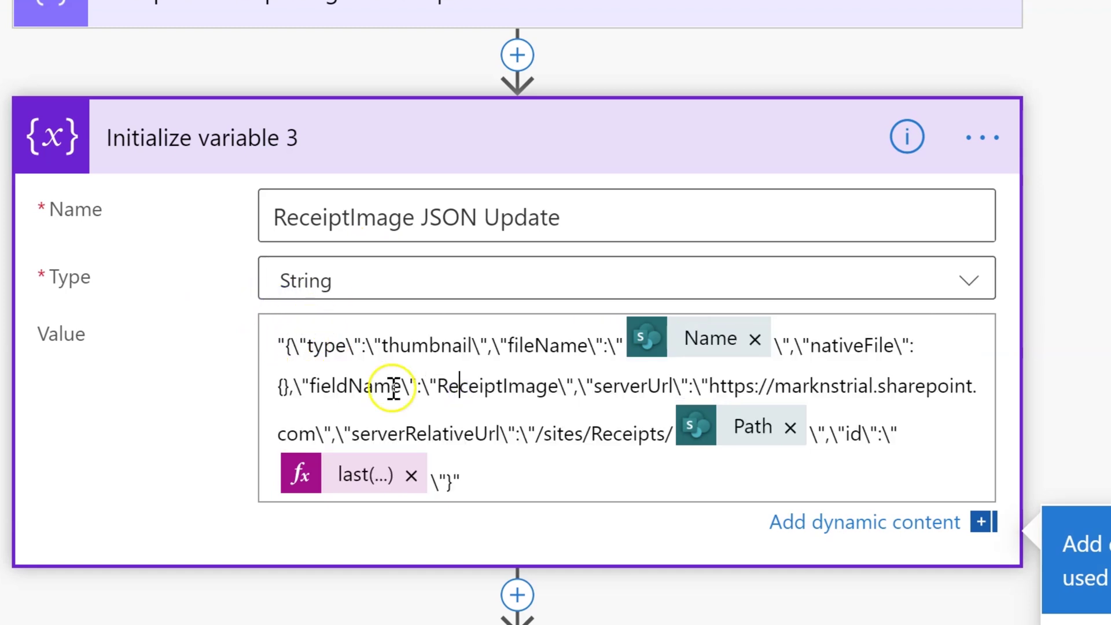
click(496, 484)
shift+click(266, 303)
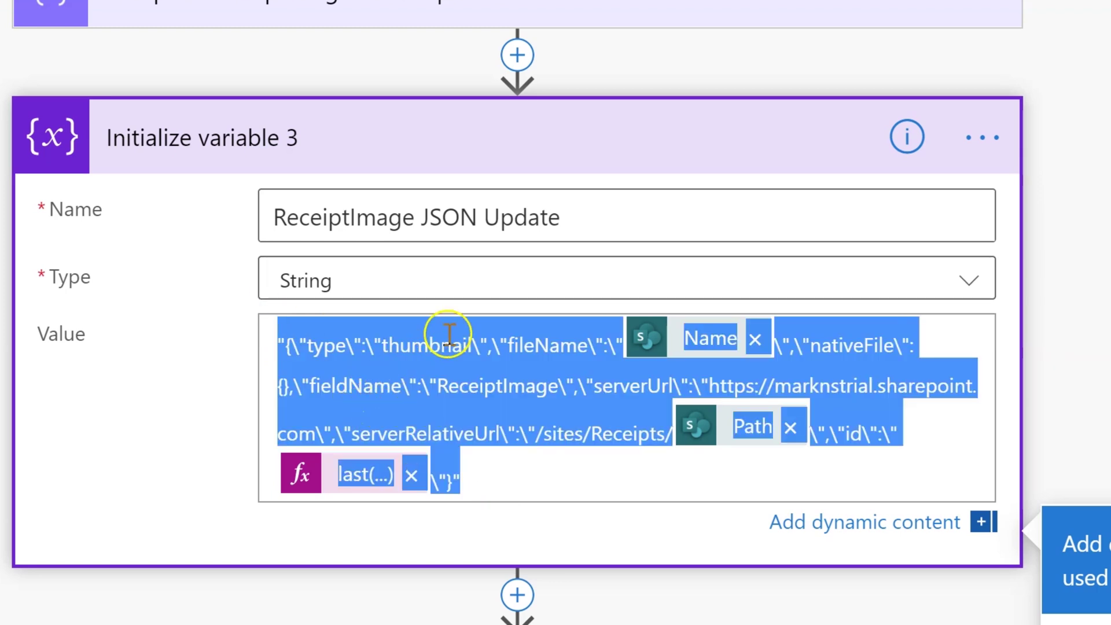
click(375, 387)
drag(560, 482, 619, 492)
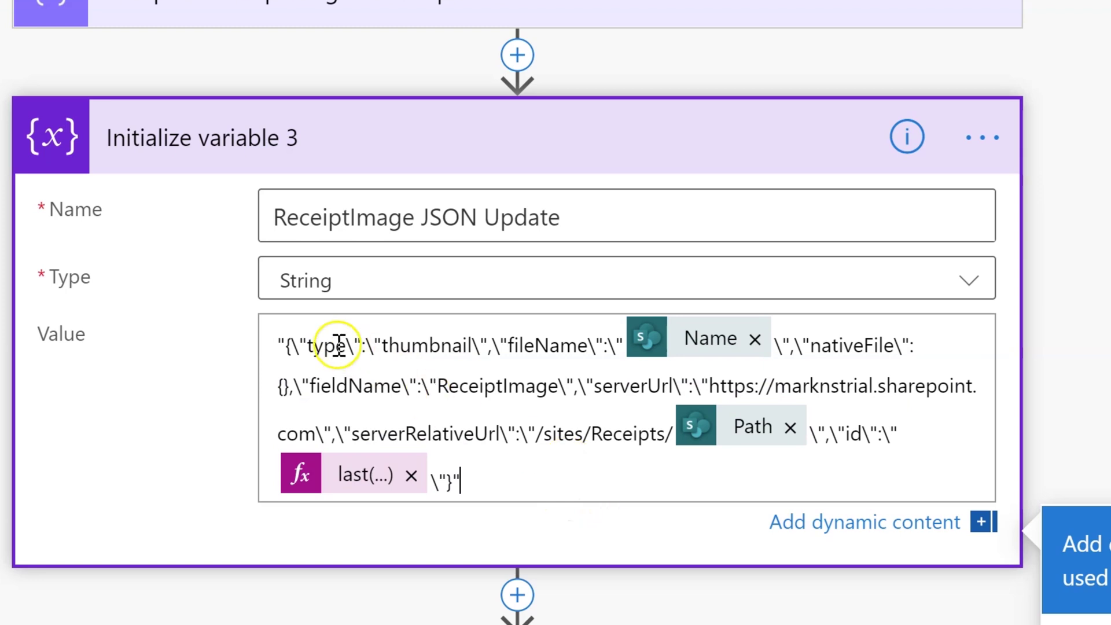
click(675, 478)
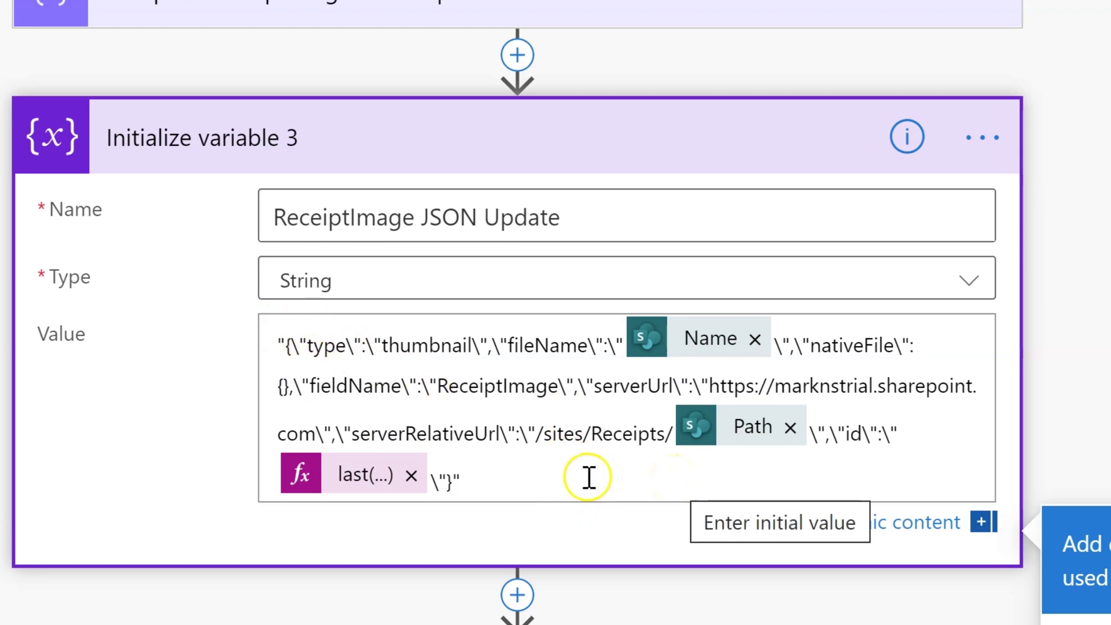
click(754, 447)
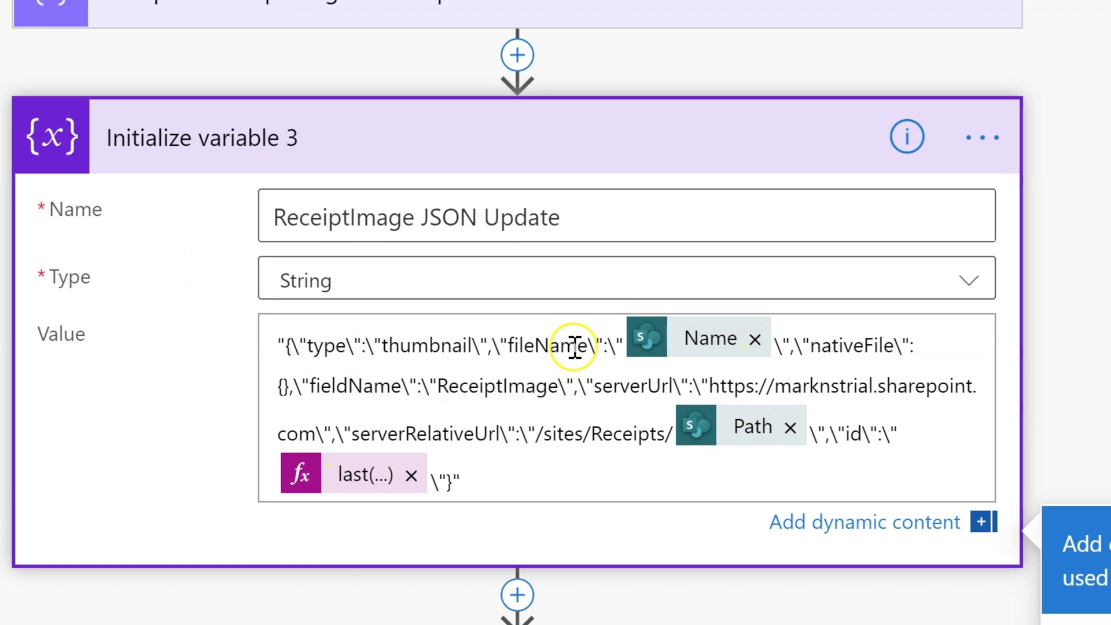
mouse_move(699, 364)
scroll(148, 186, up, 15)
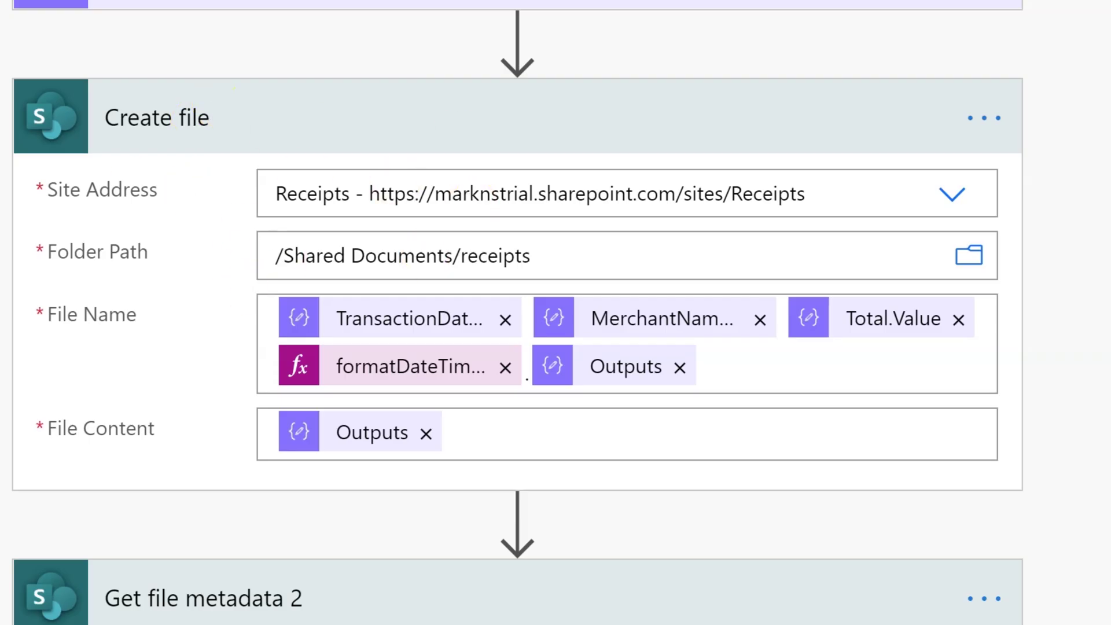
scroll(641, 293, down, 15)
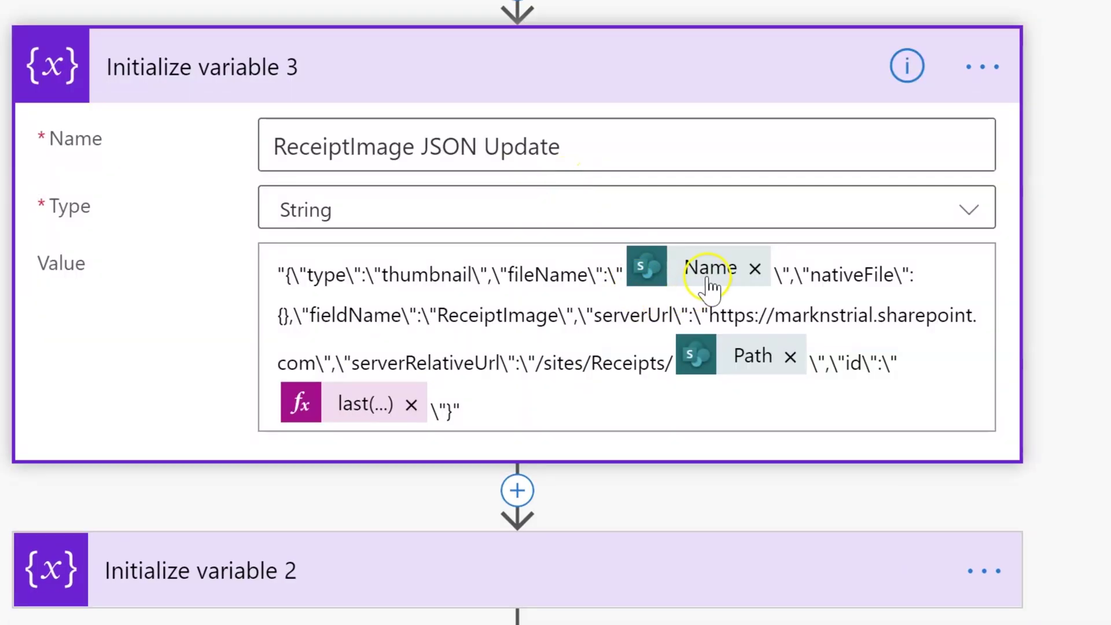
mouse_move(712, 287)
mouse_move(759, 277)
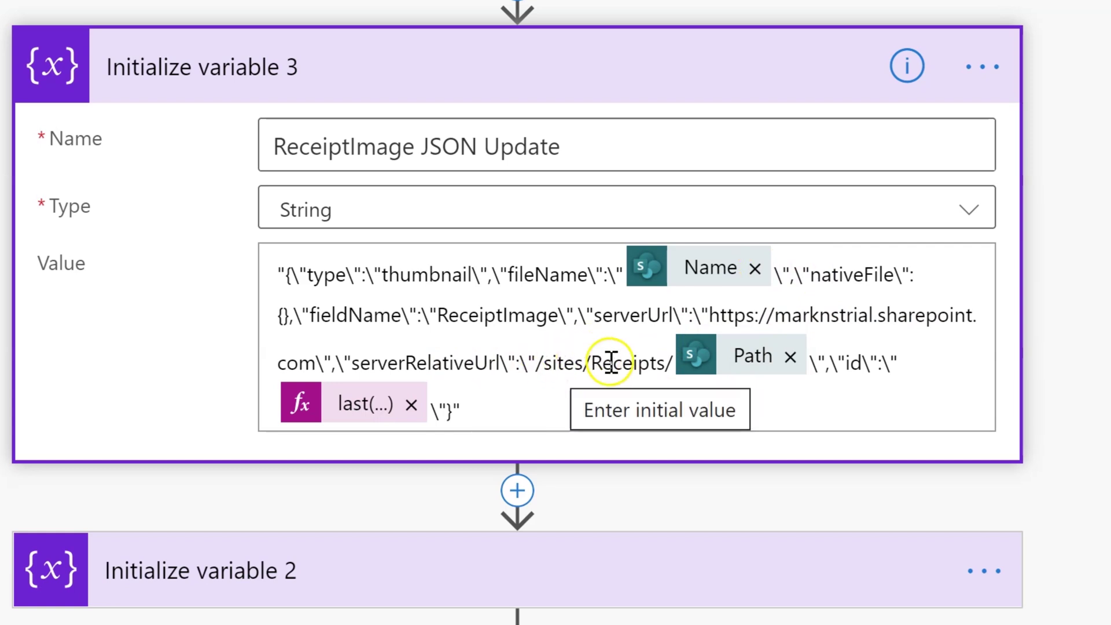
click(641, 360)
double_click(642, 361)
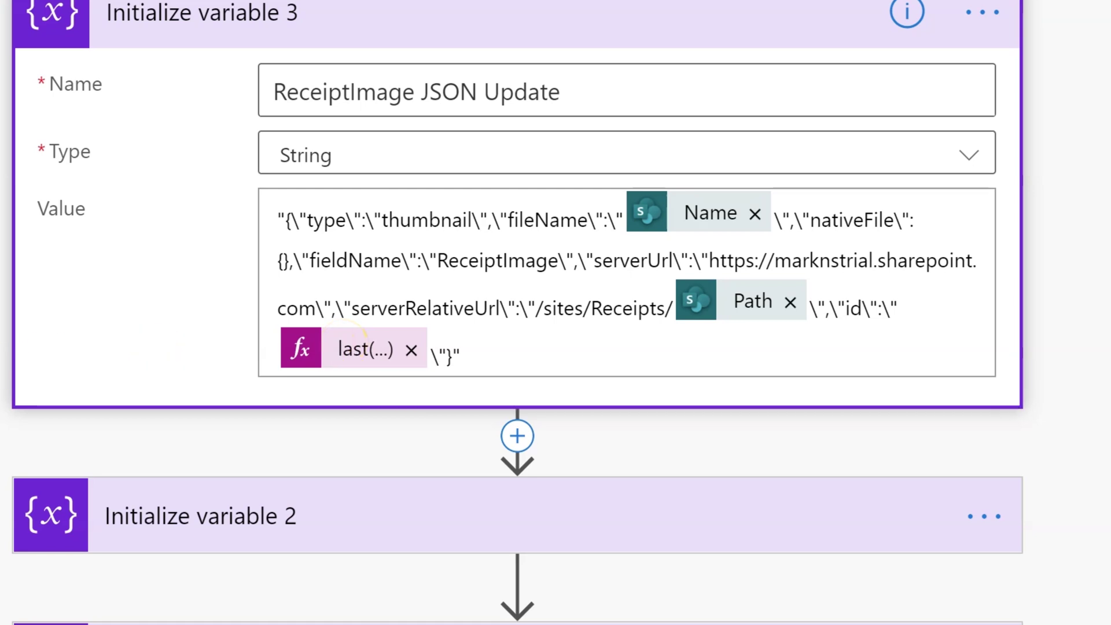
scroll(279, 176, up, 5)
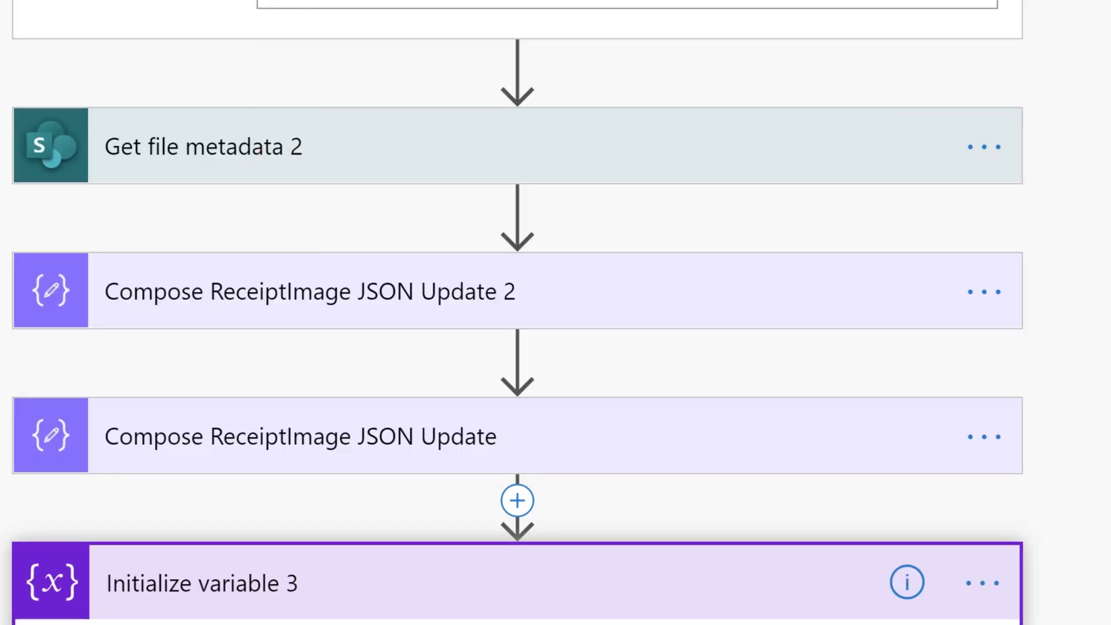
scroll(191, 29, up, 4)
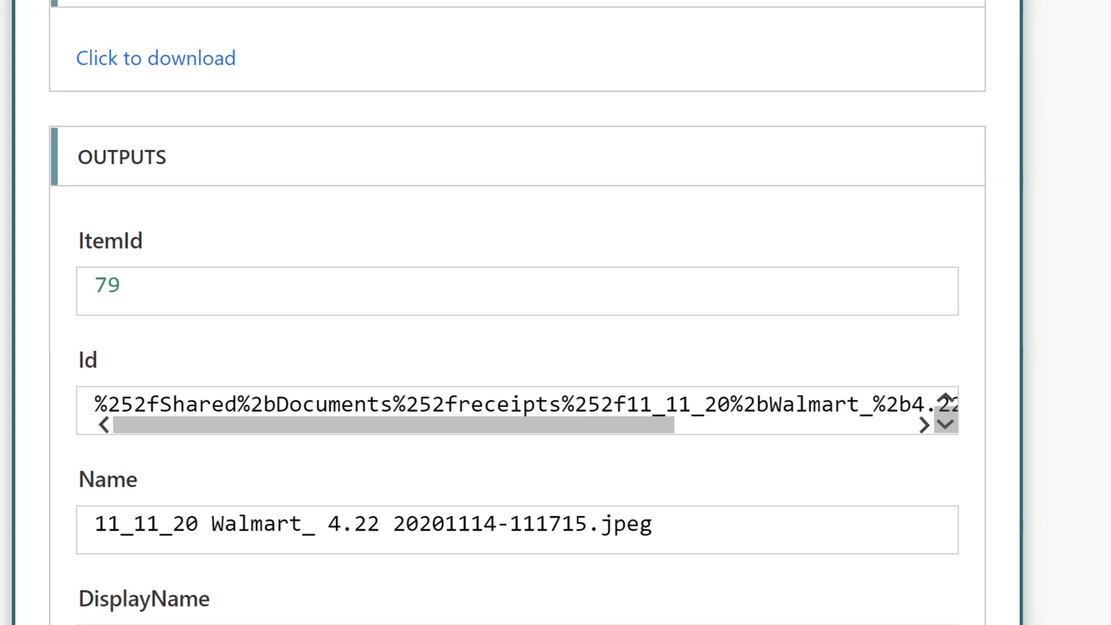
scroll(1072, 246, down, 4)
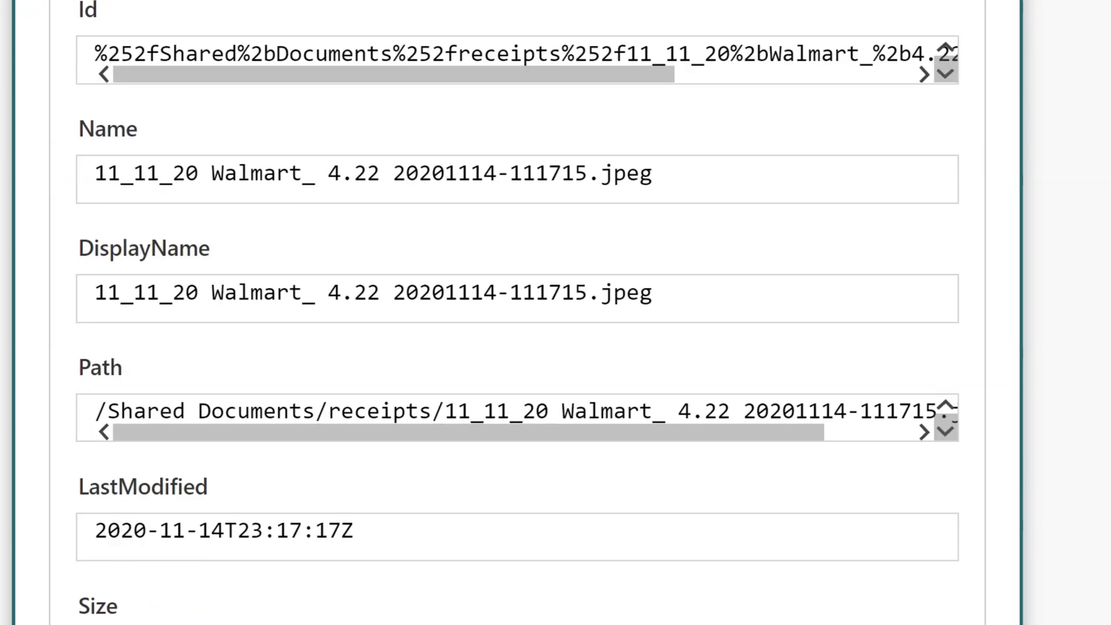
scroll(1058, 257, up, 2)
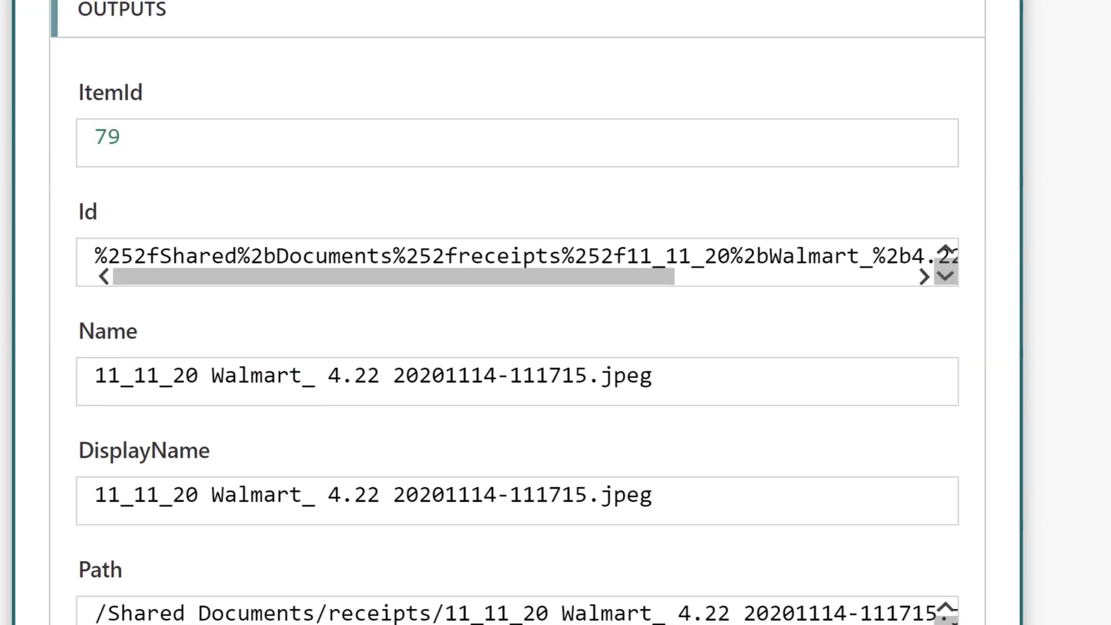
scroll(1058, 258, down, 10)
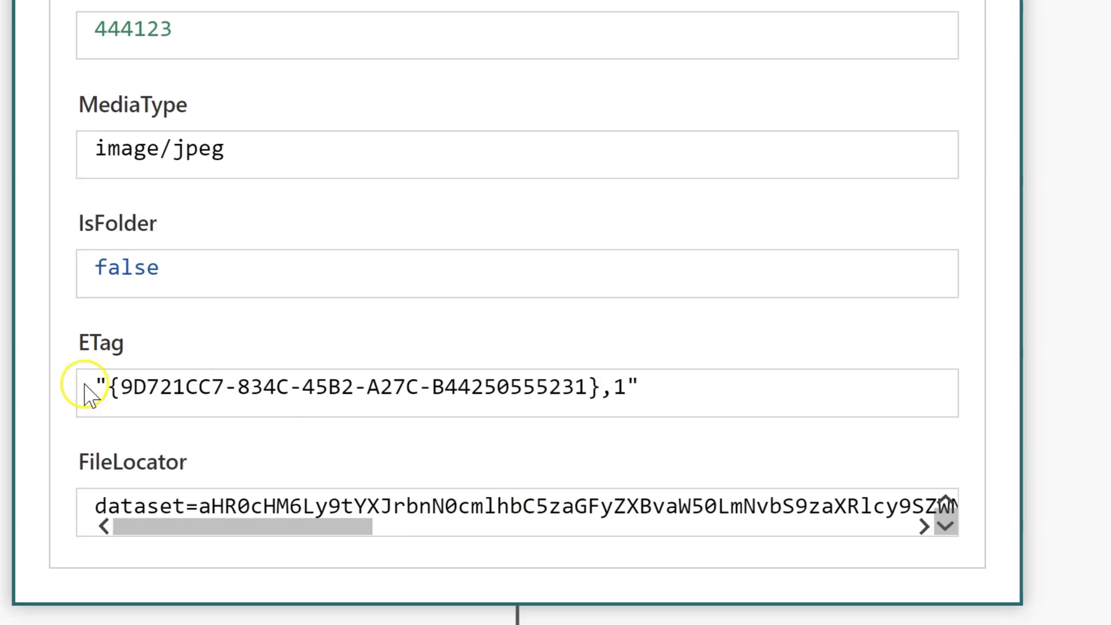
double_click(83, 350)
click(92, 386)
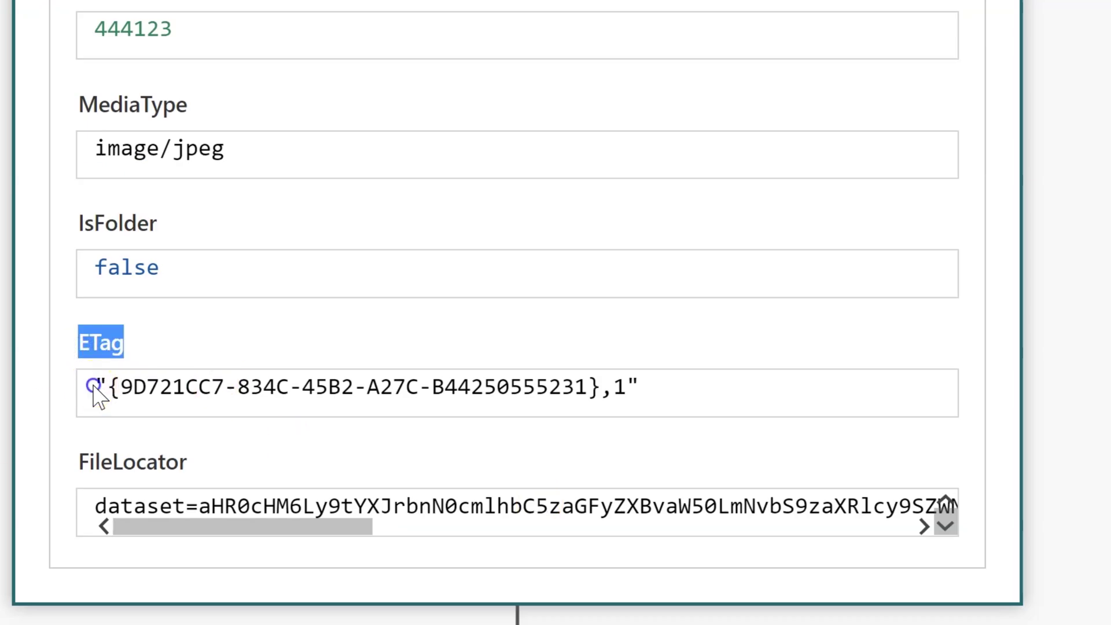
click(127, 384)
drag(121, 386, 595, 379)
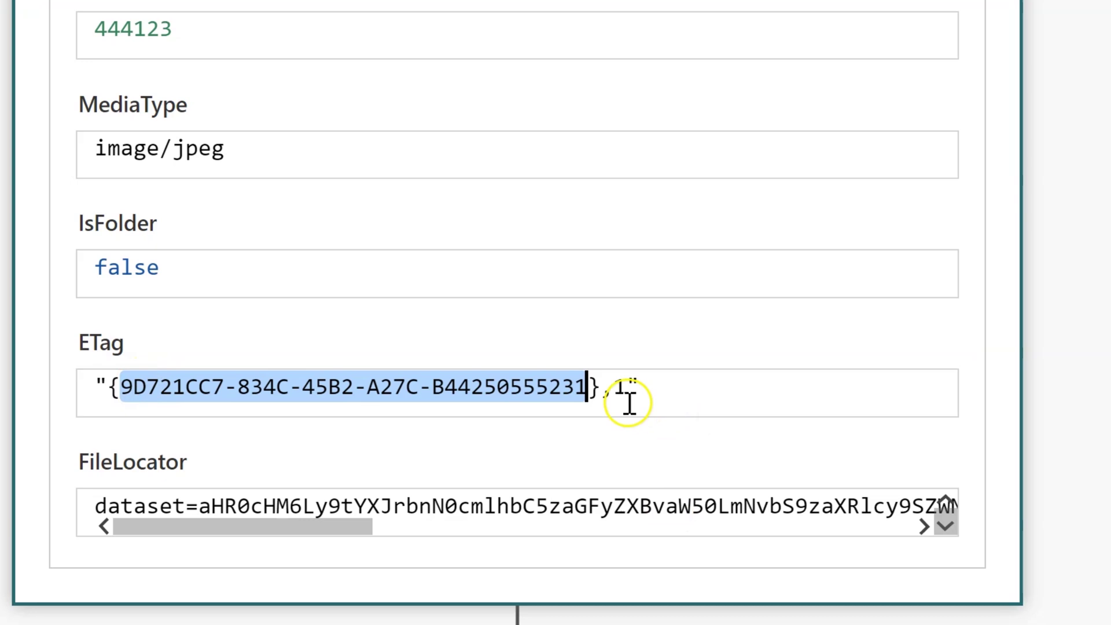
drag(600, 388, 615, 386)
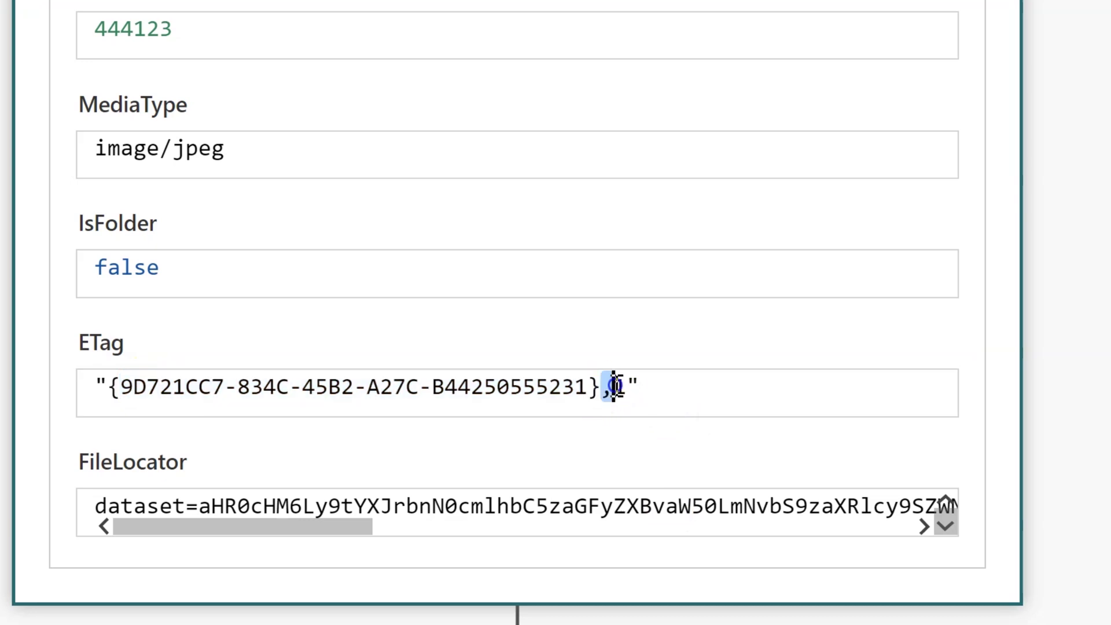
click(146, 397)
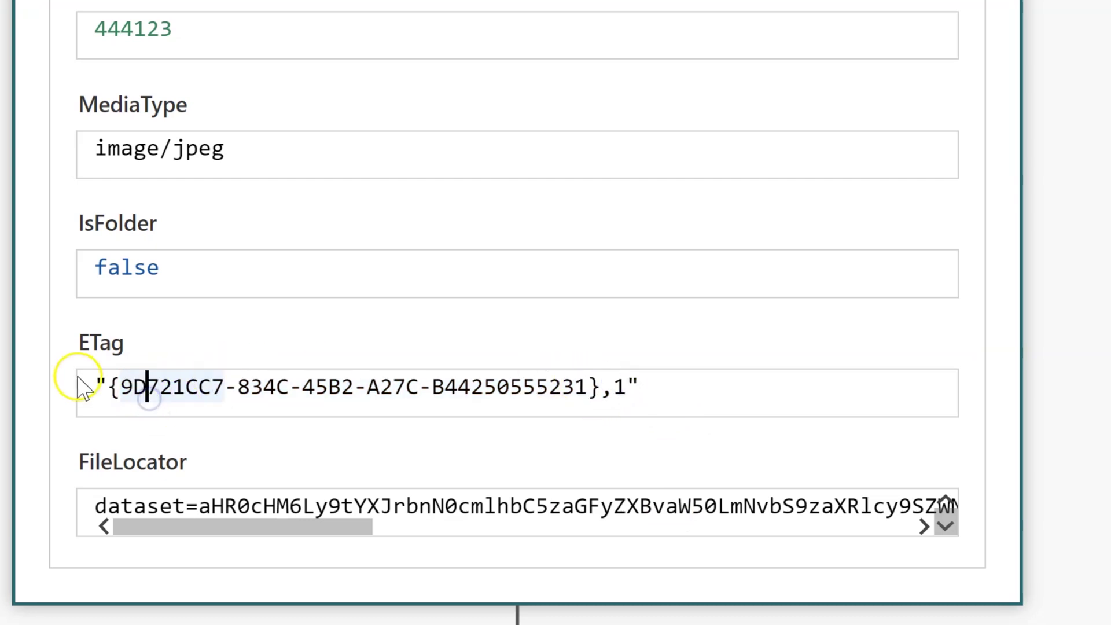
click(111, 388)
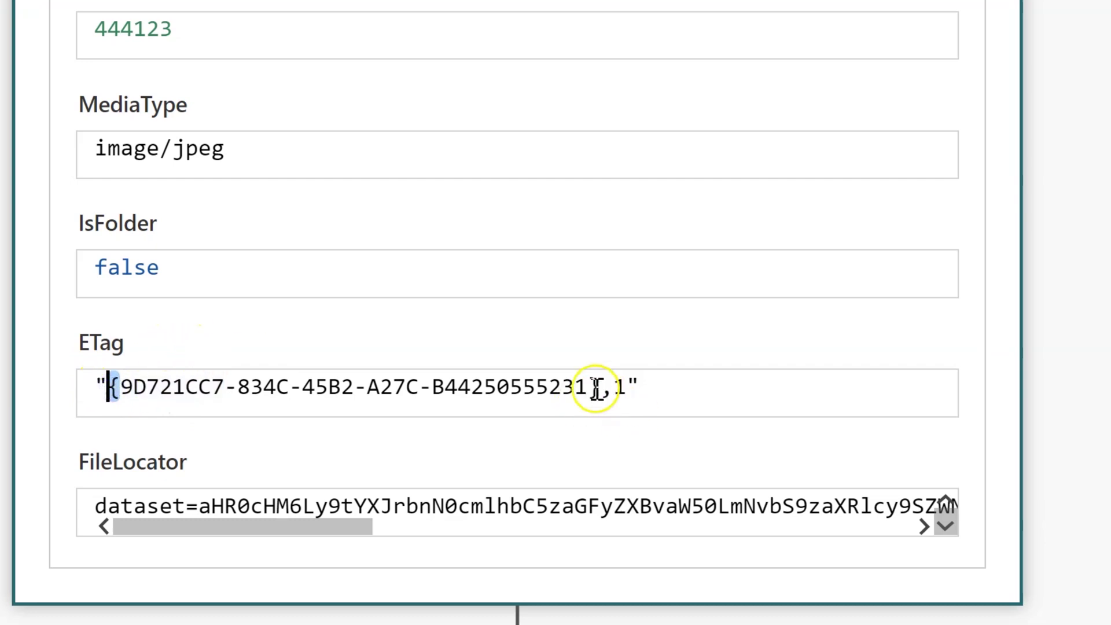
click(597, 387)
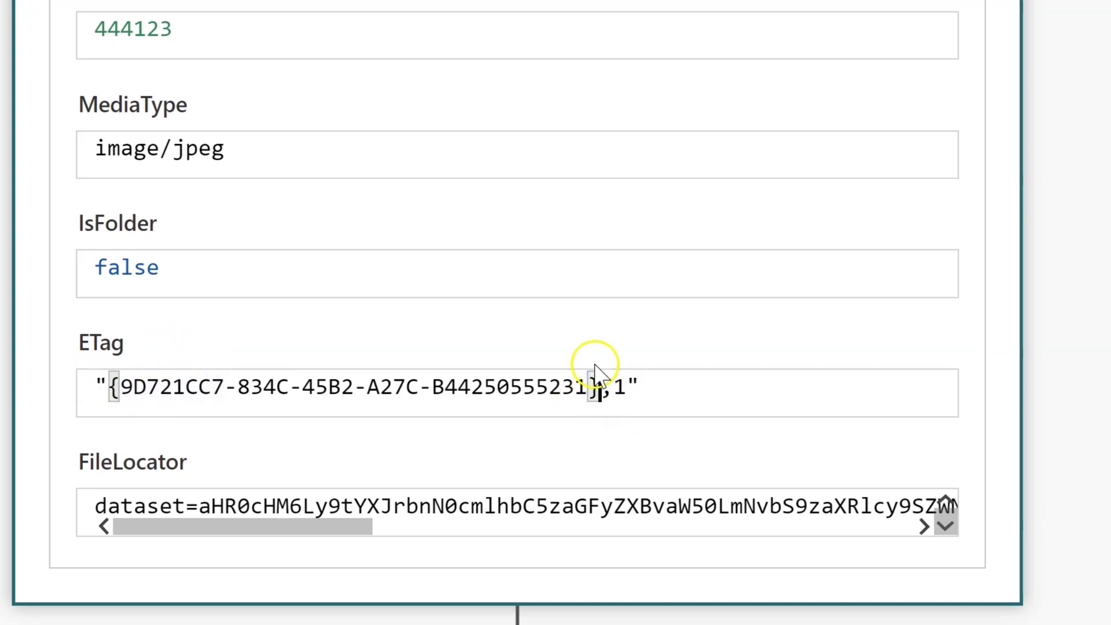
click(587, 387)
drag(586, 387, 109, 401)
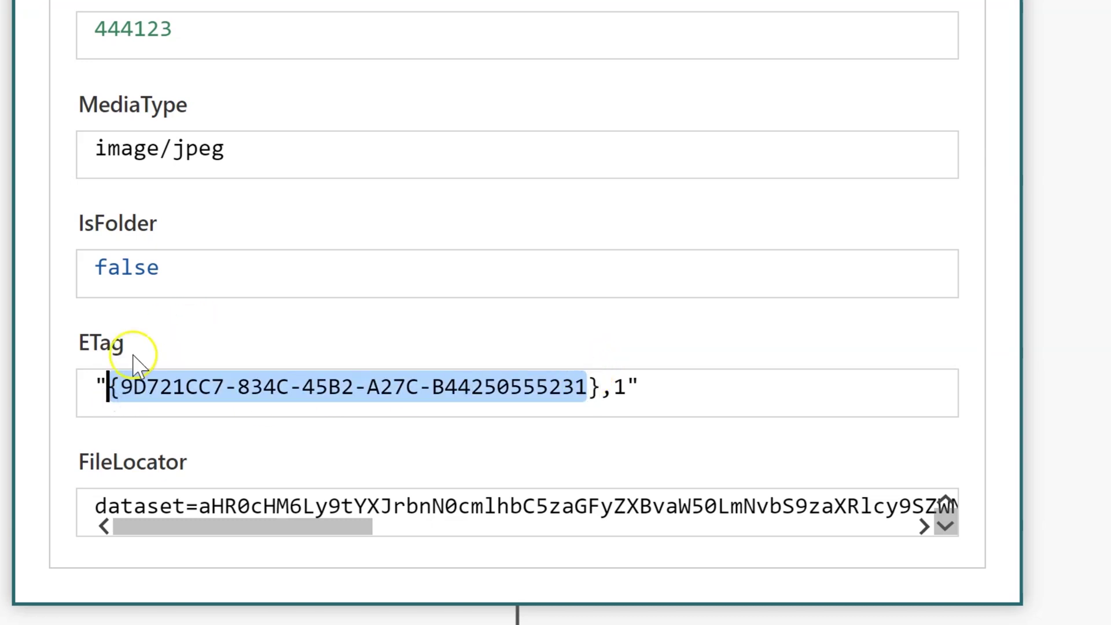
click(108, 385)
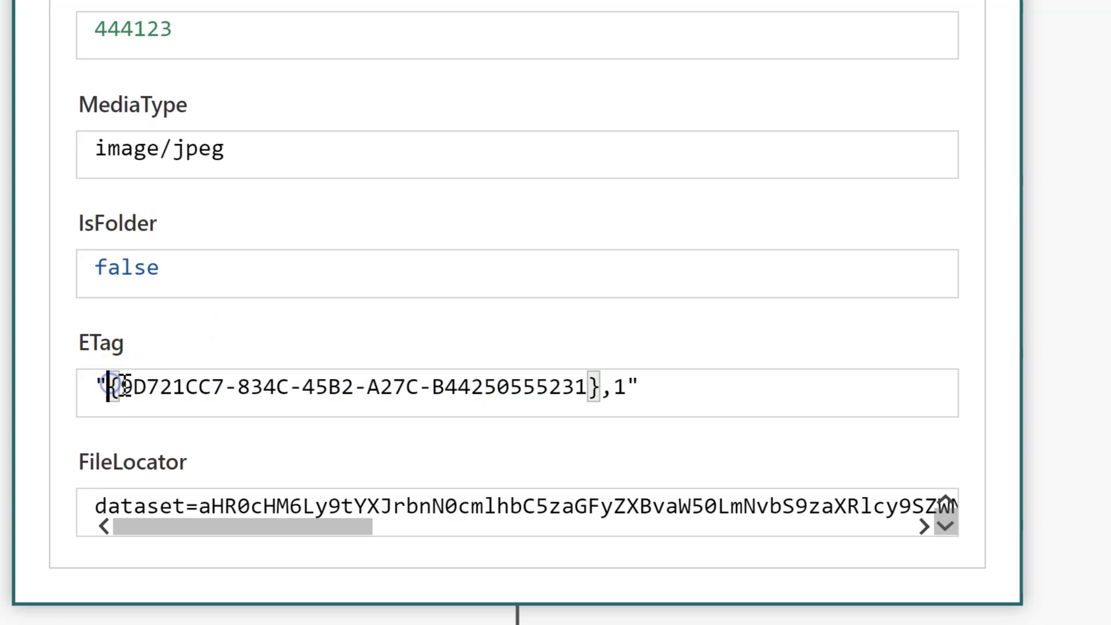
double_click(386, 374)
drag(122, 386, 580, 389)
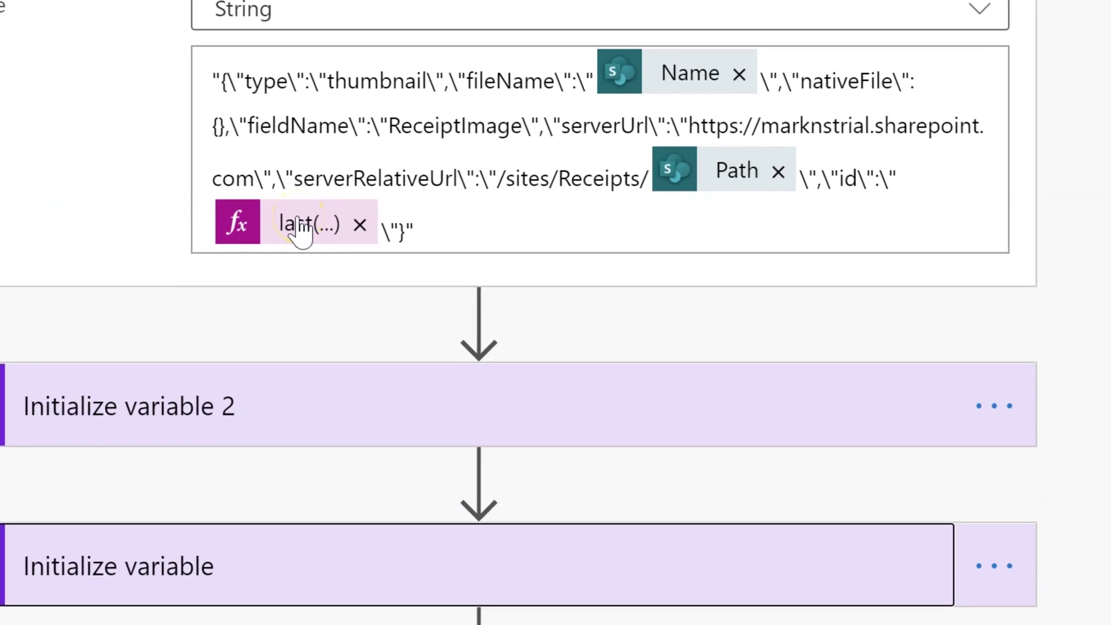
click(298, 225)
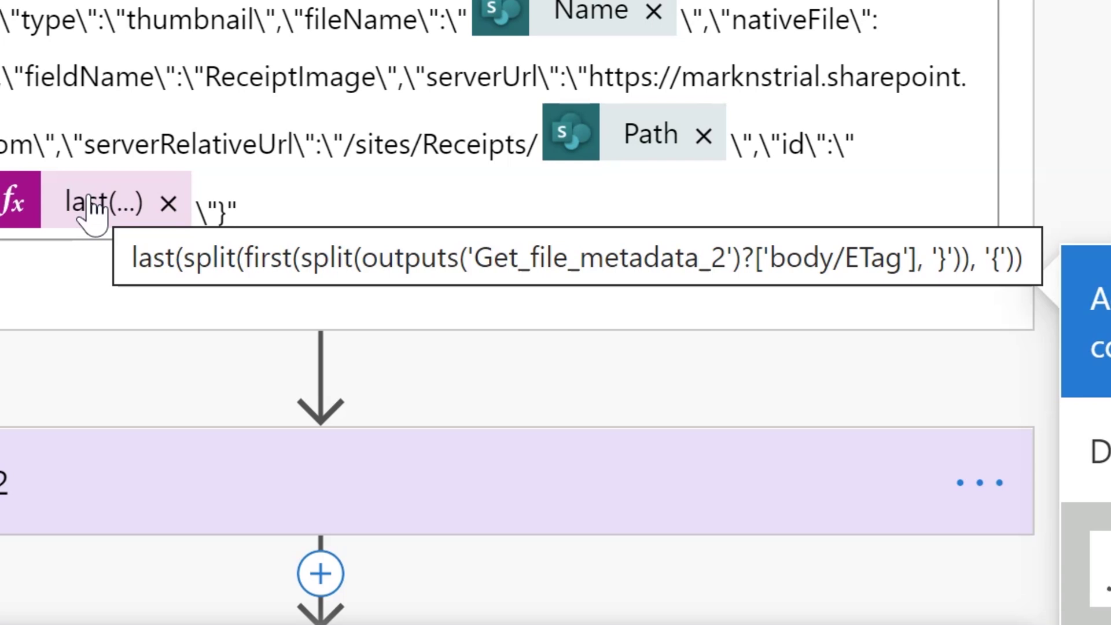
click(100, 211)
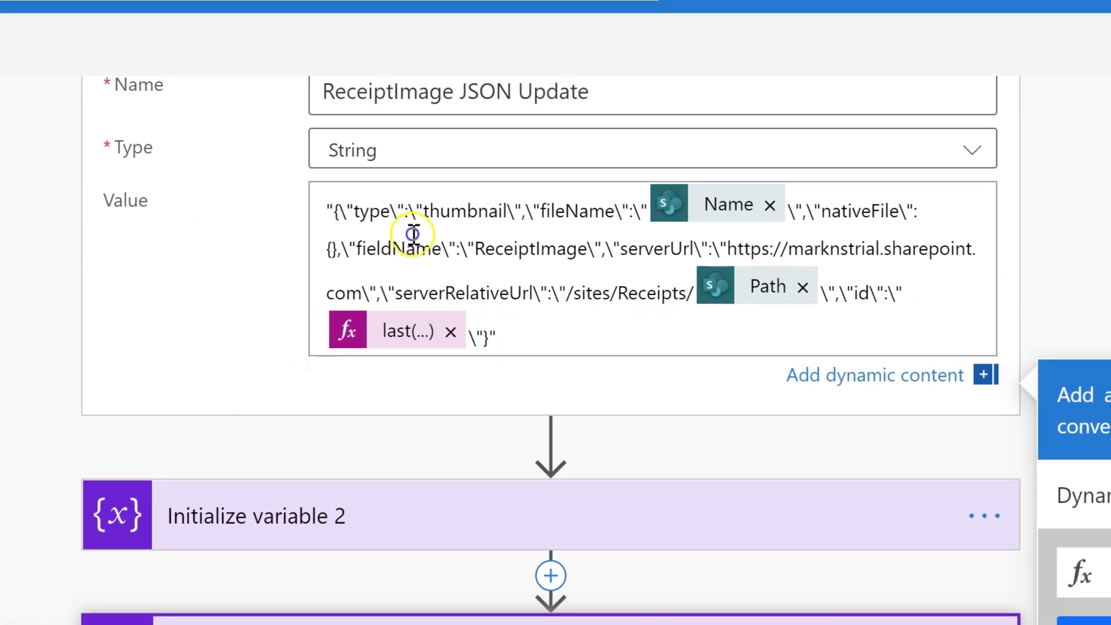
key(ctrl+a)
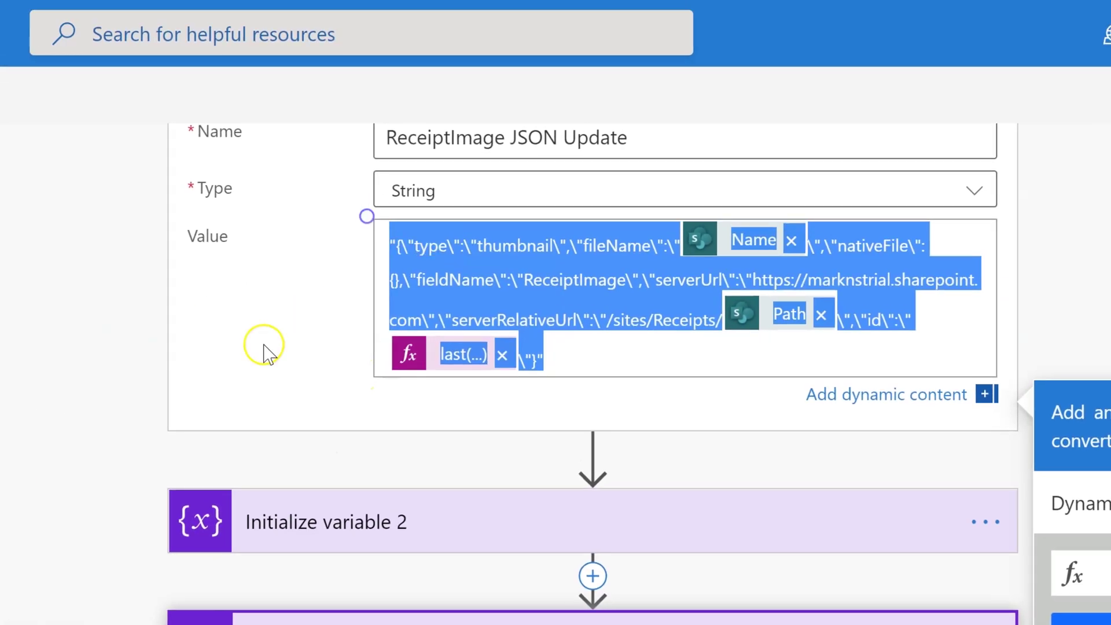
click(264, 346)
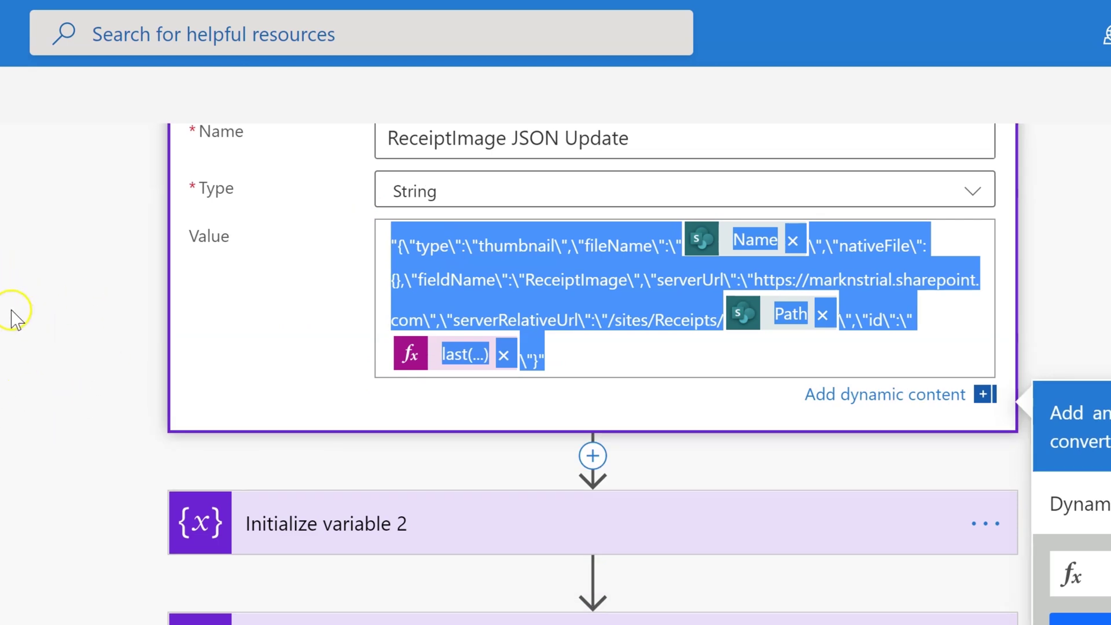
click(6, 594)
scroll(6, 595, down, 2)
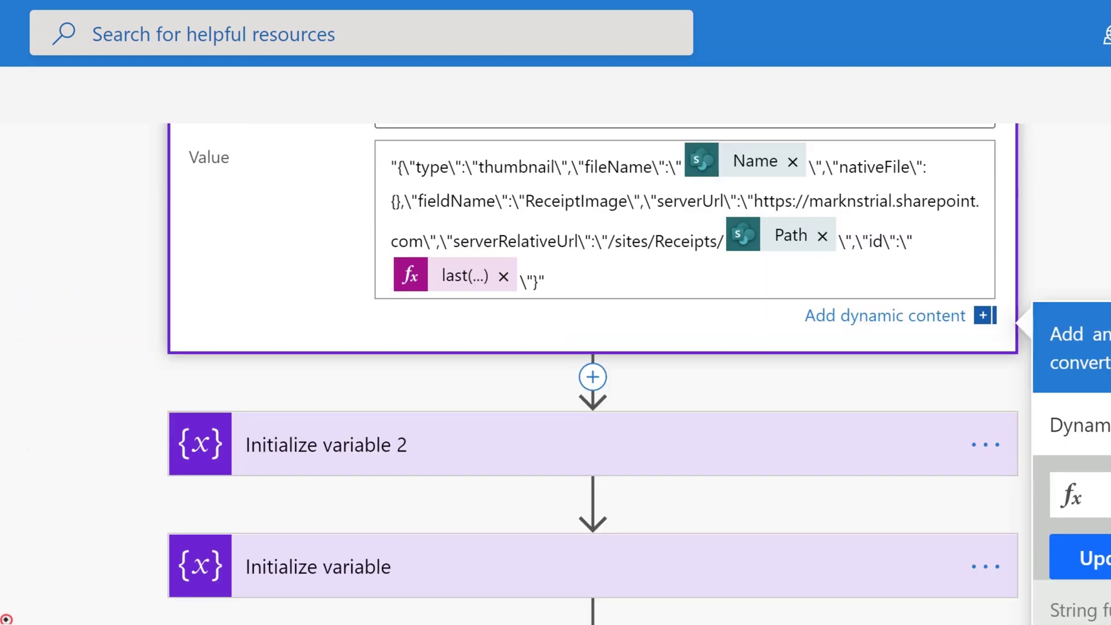
scroll(6, 618, down, 10)
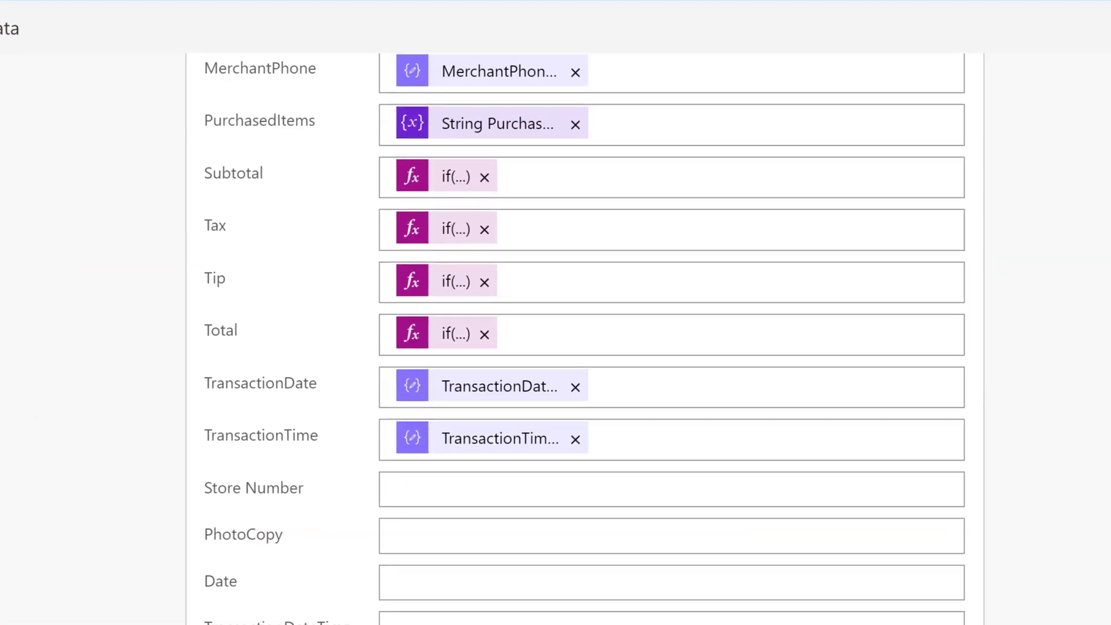
scroll(100, 407, down, 10)
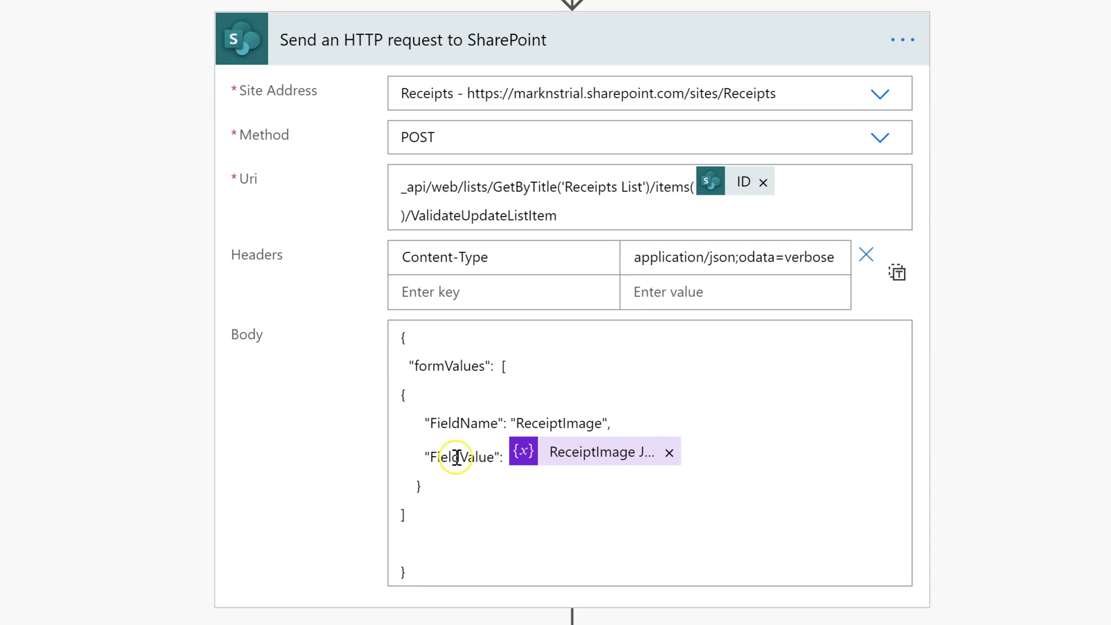
double_click(457, 457)
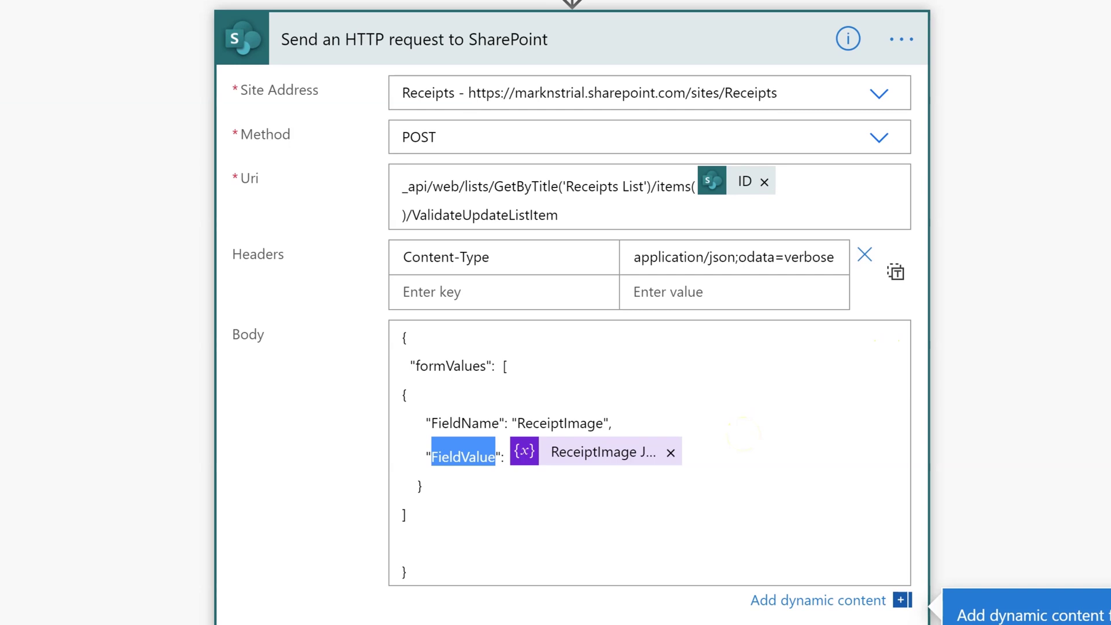
scroll(153, 238, up, 15)
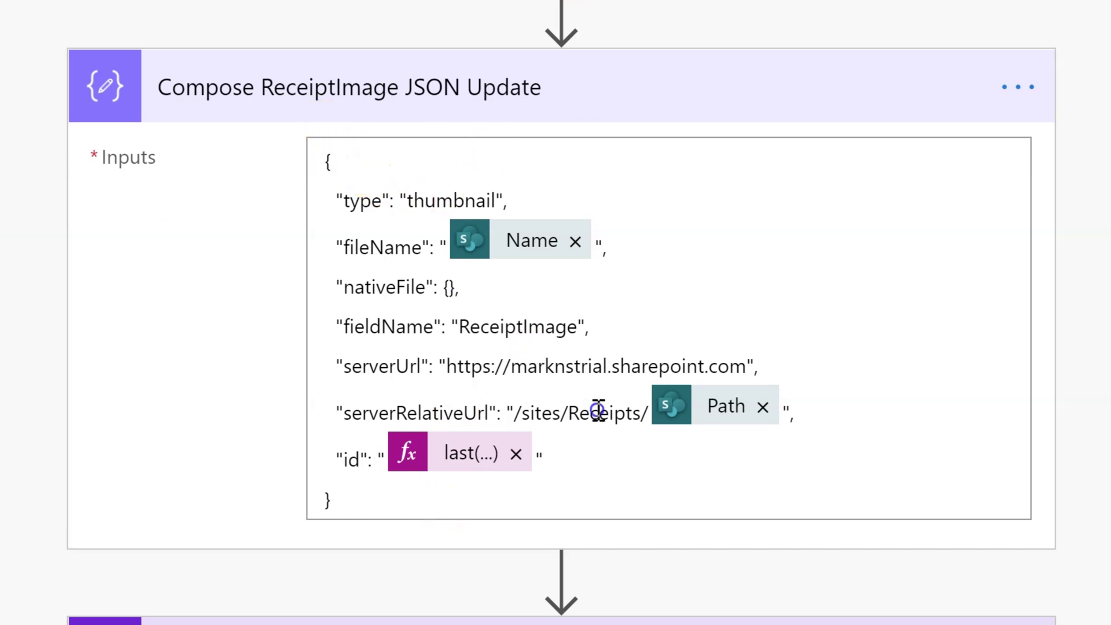
click(666, 498)
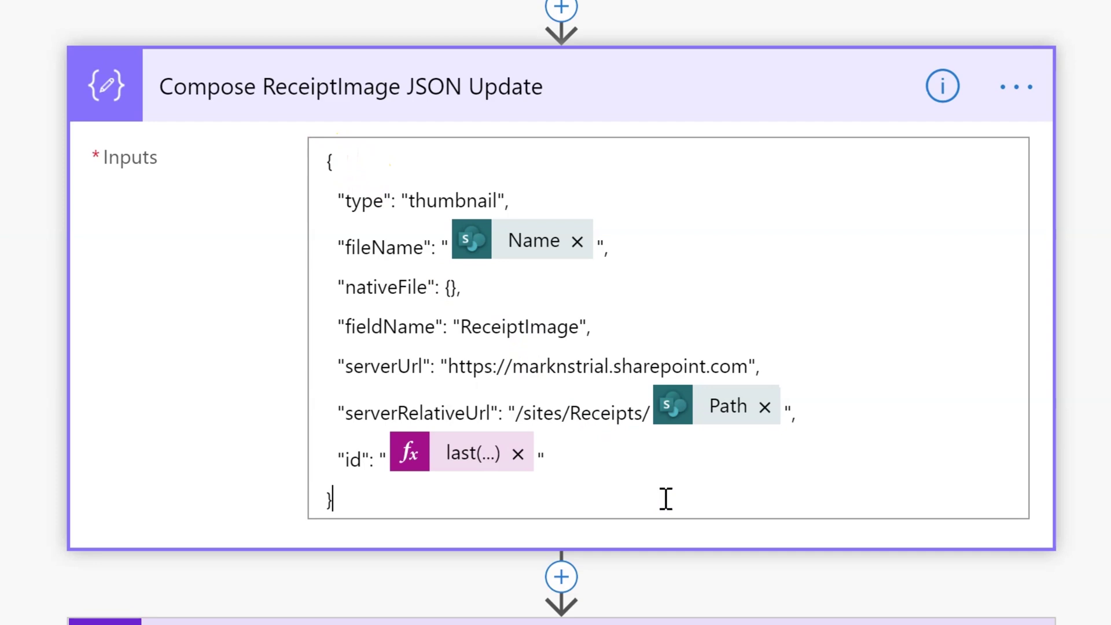
click(349, 148)
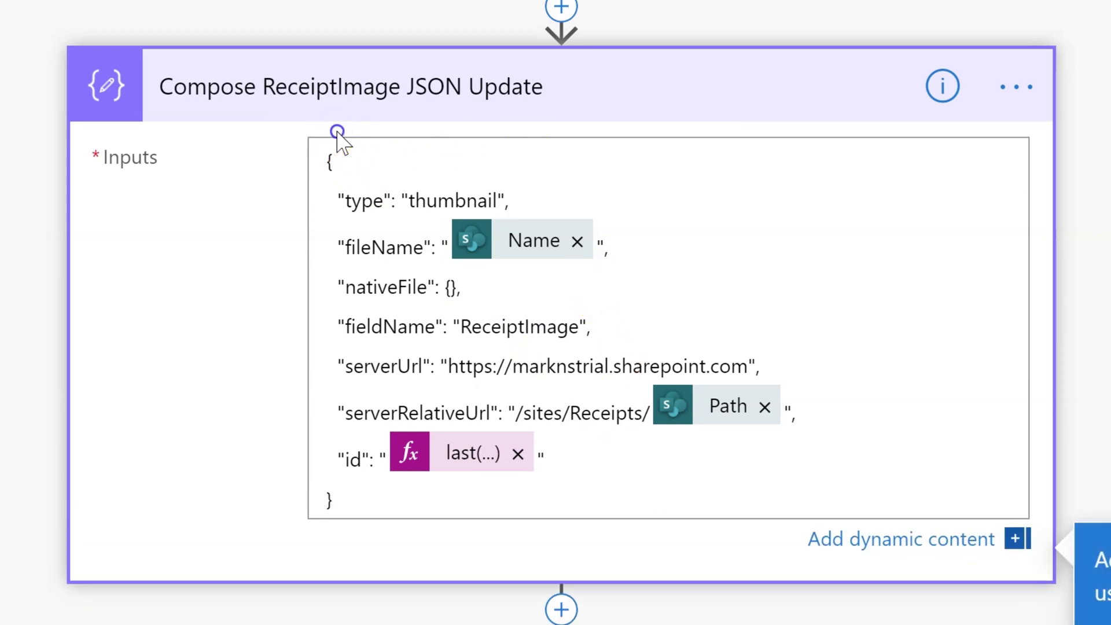
click(357, 199)
click(694, 261)
drag(467, 289, 305, 290)
double_click(363, 328)
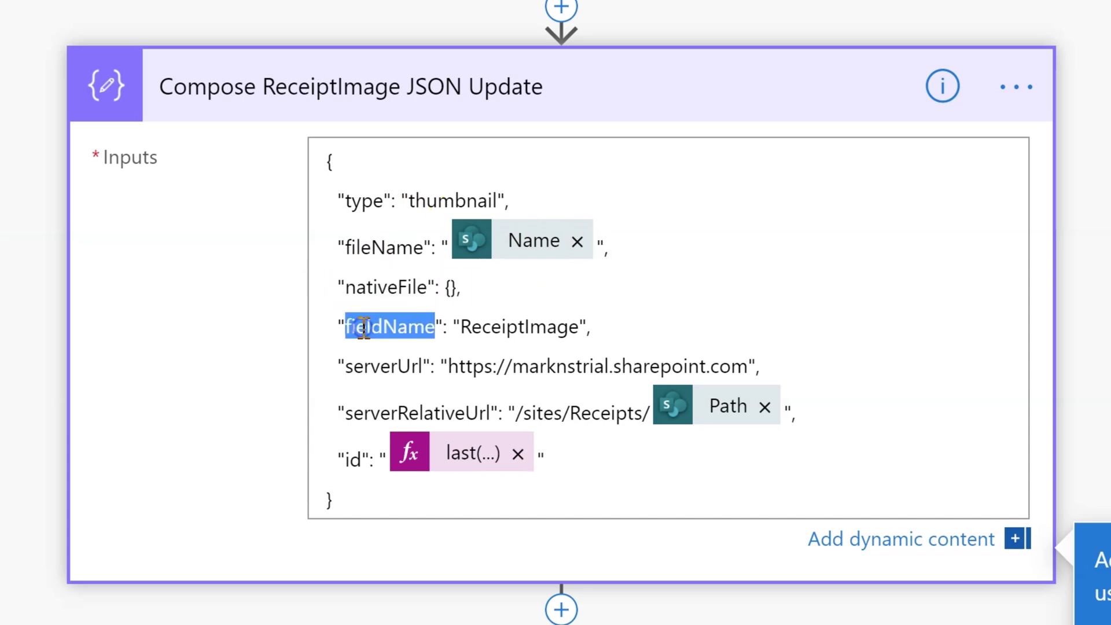
double_click(523, 328)
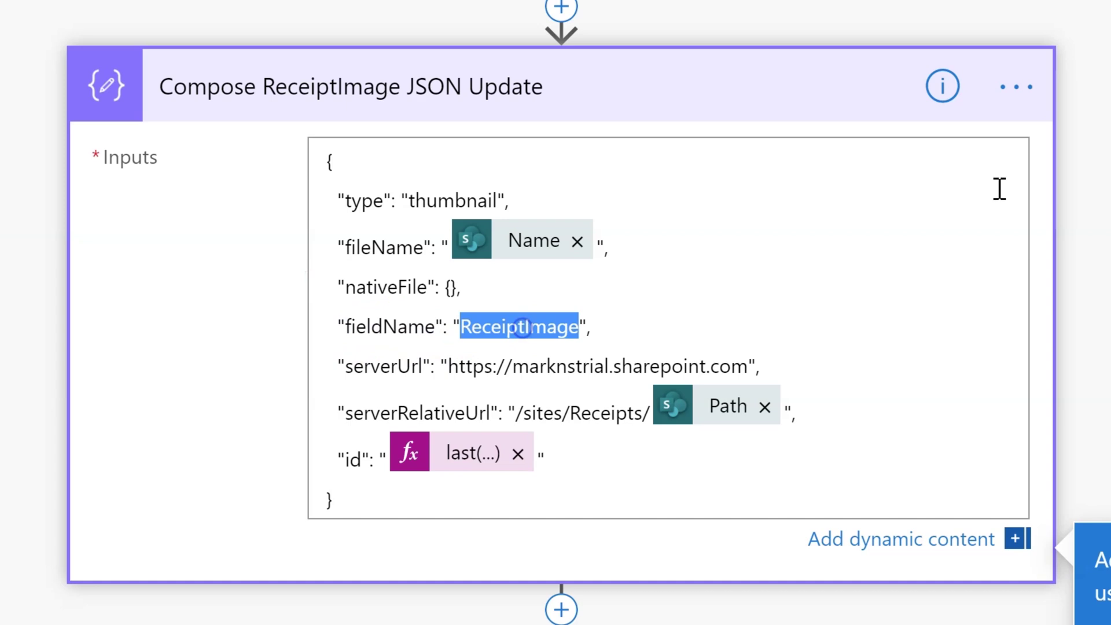
double_click(384, 366)
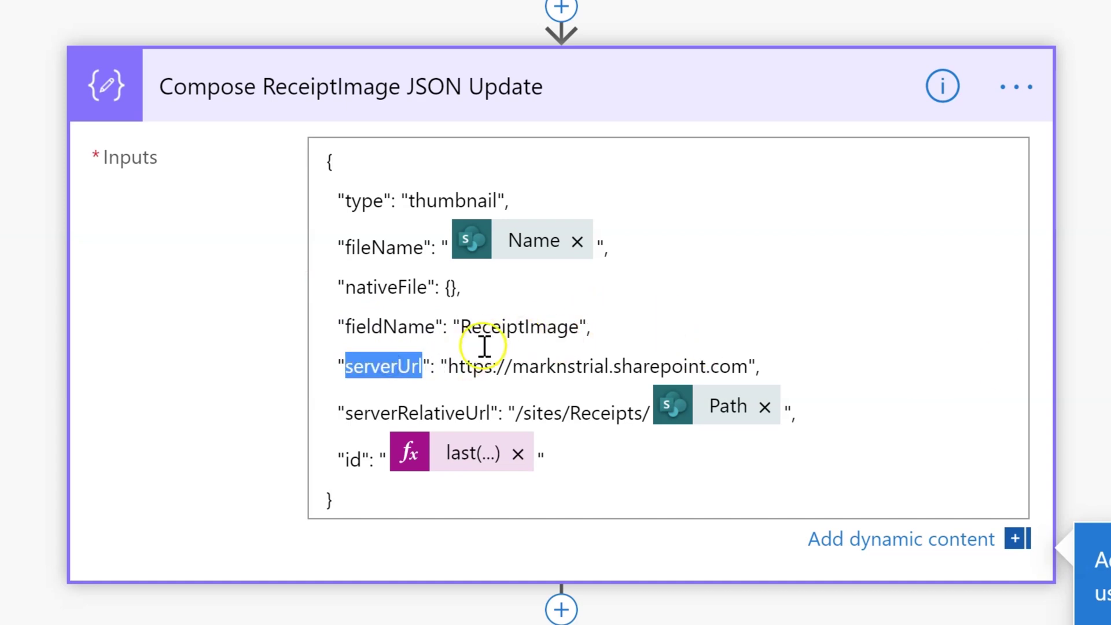
double_click(471, 366)
drag(762, 366, 452, 365)
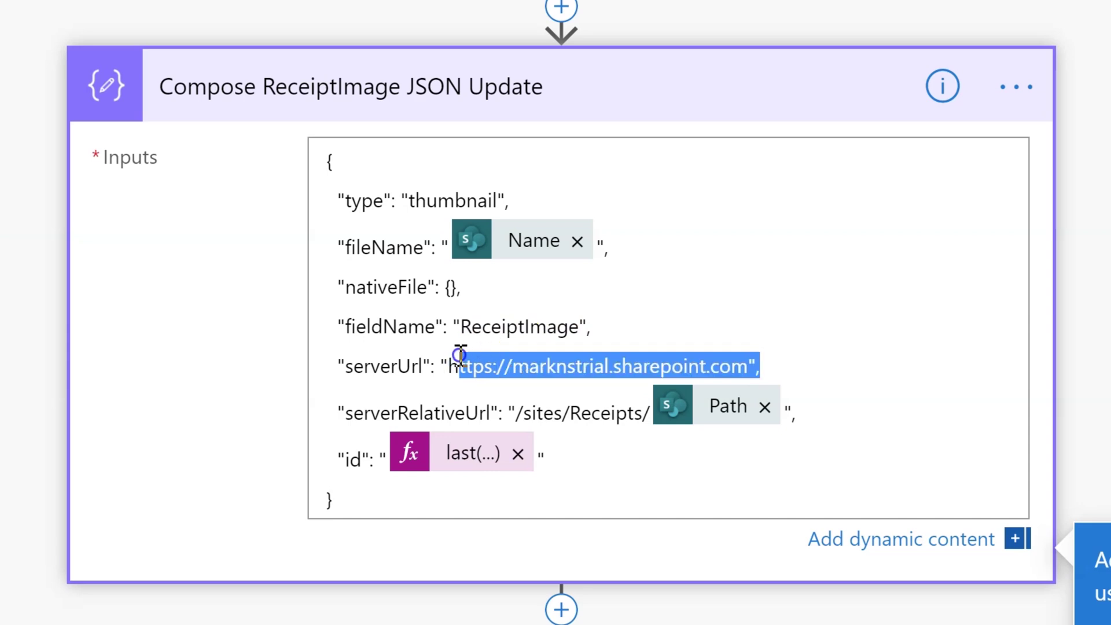
click(410, 406)
double_click(409, 406)
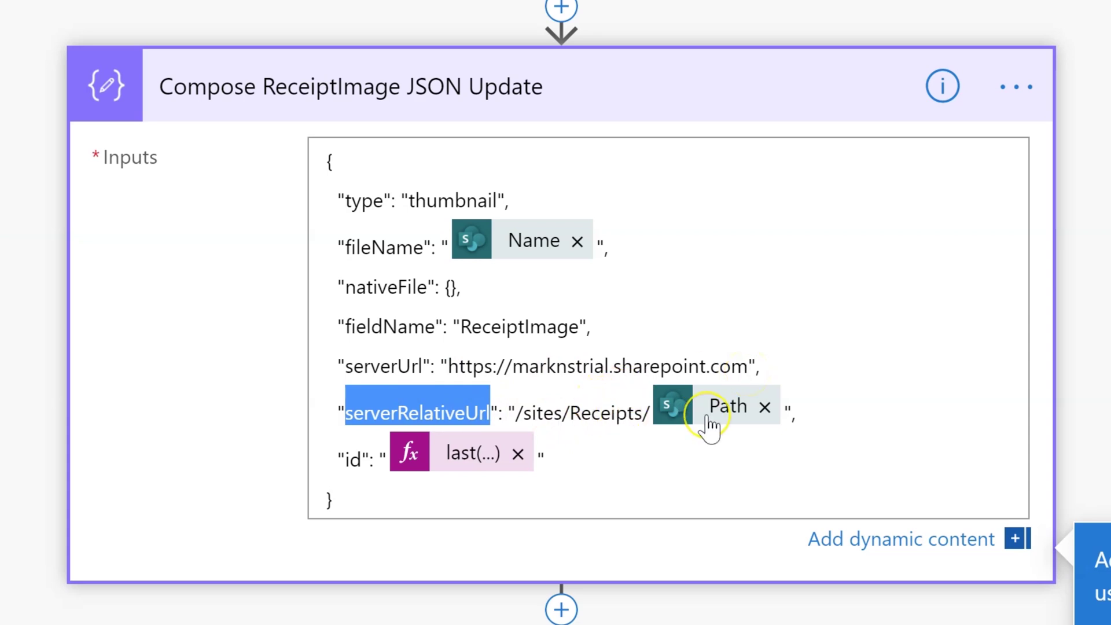
mouse_move(711, 427)
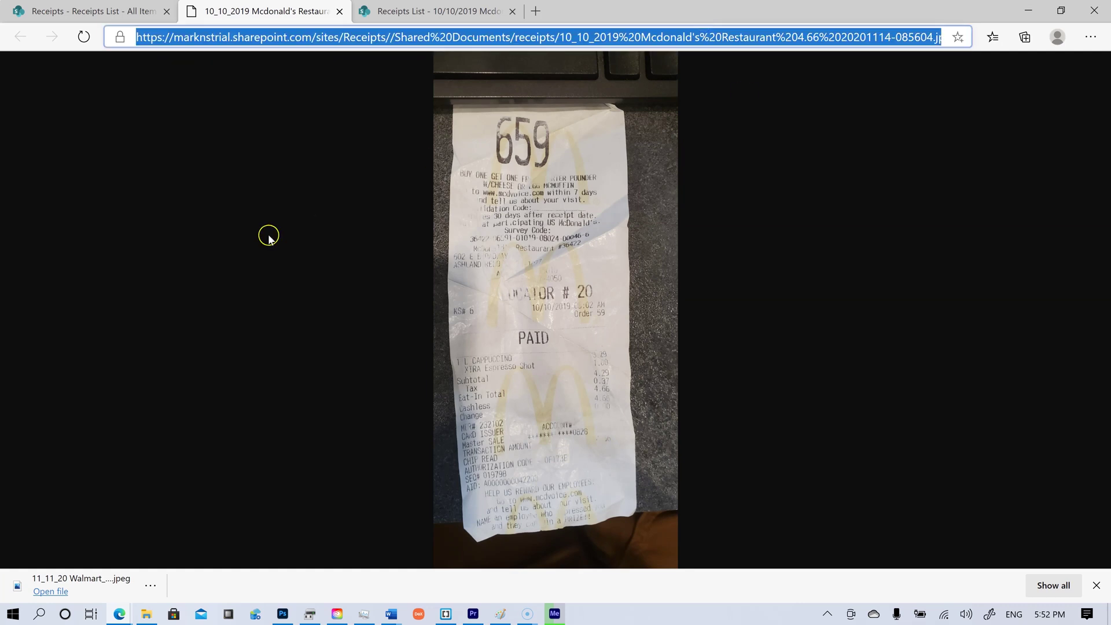
Zoom into the 10/10/2019 McDonald's receipt photo, then fit it back to the window
click(557, 310)
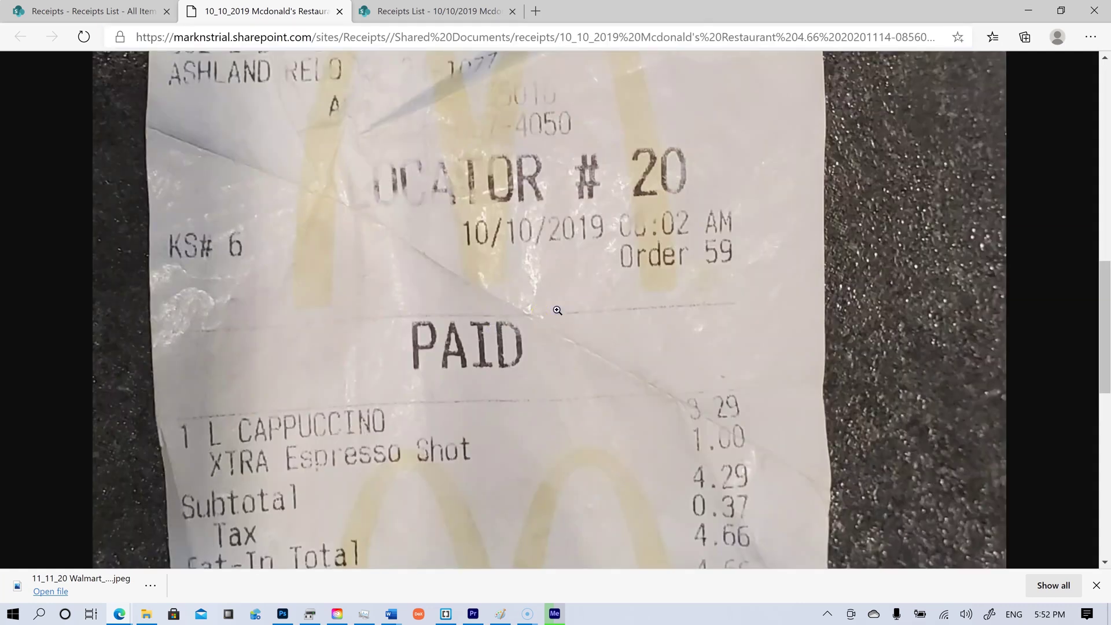
scroll(557, 311, up, 1)
click(557, 310)
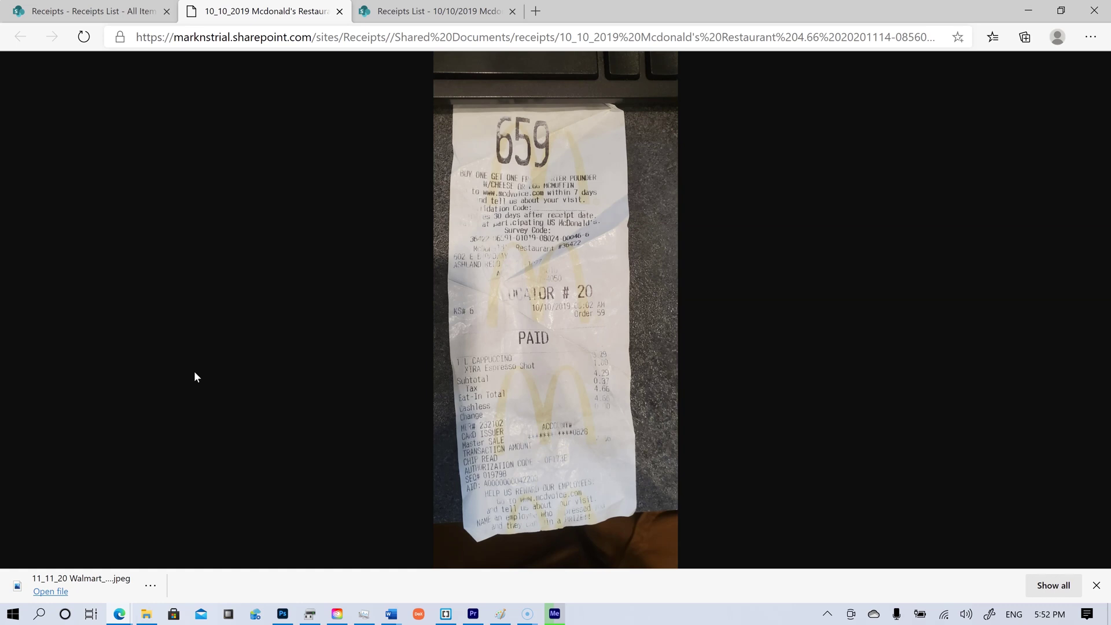
click(181, 385)
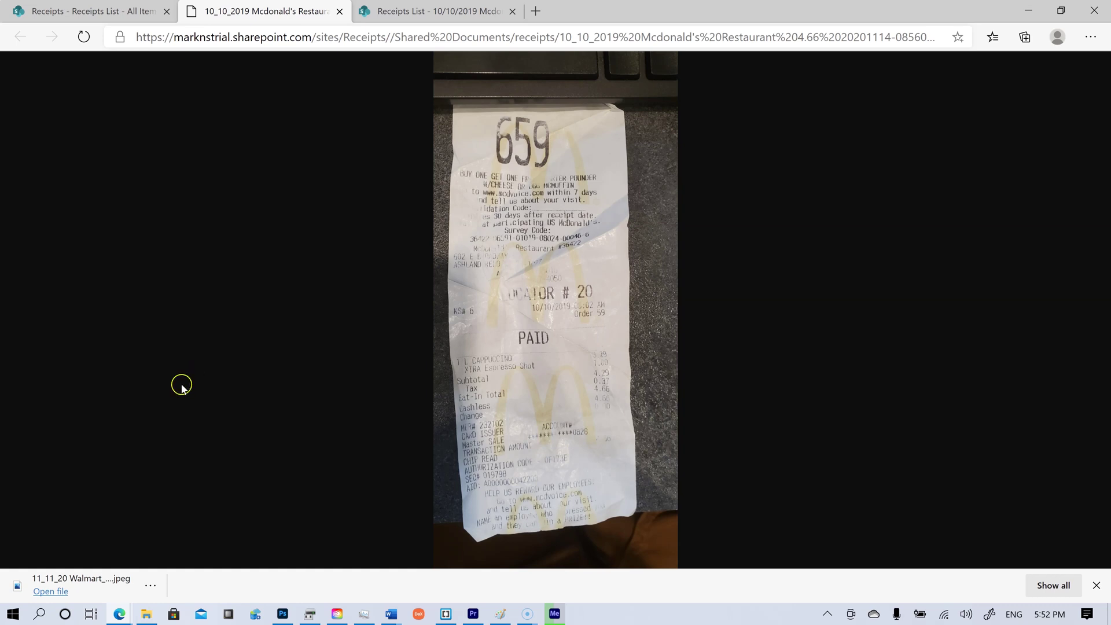